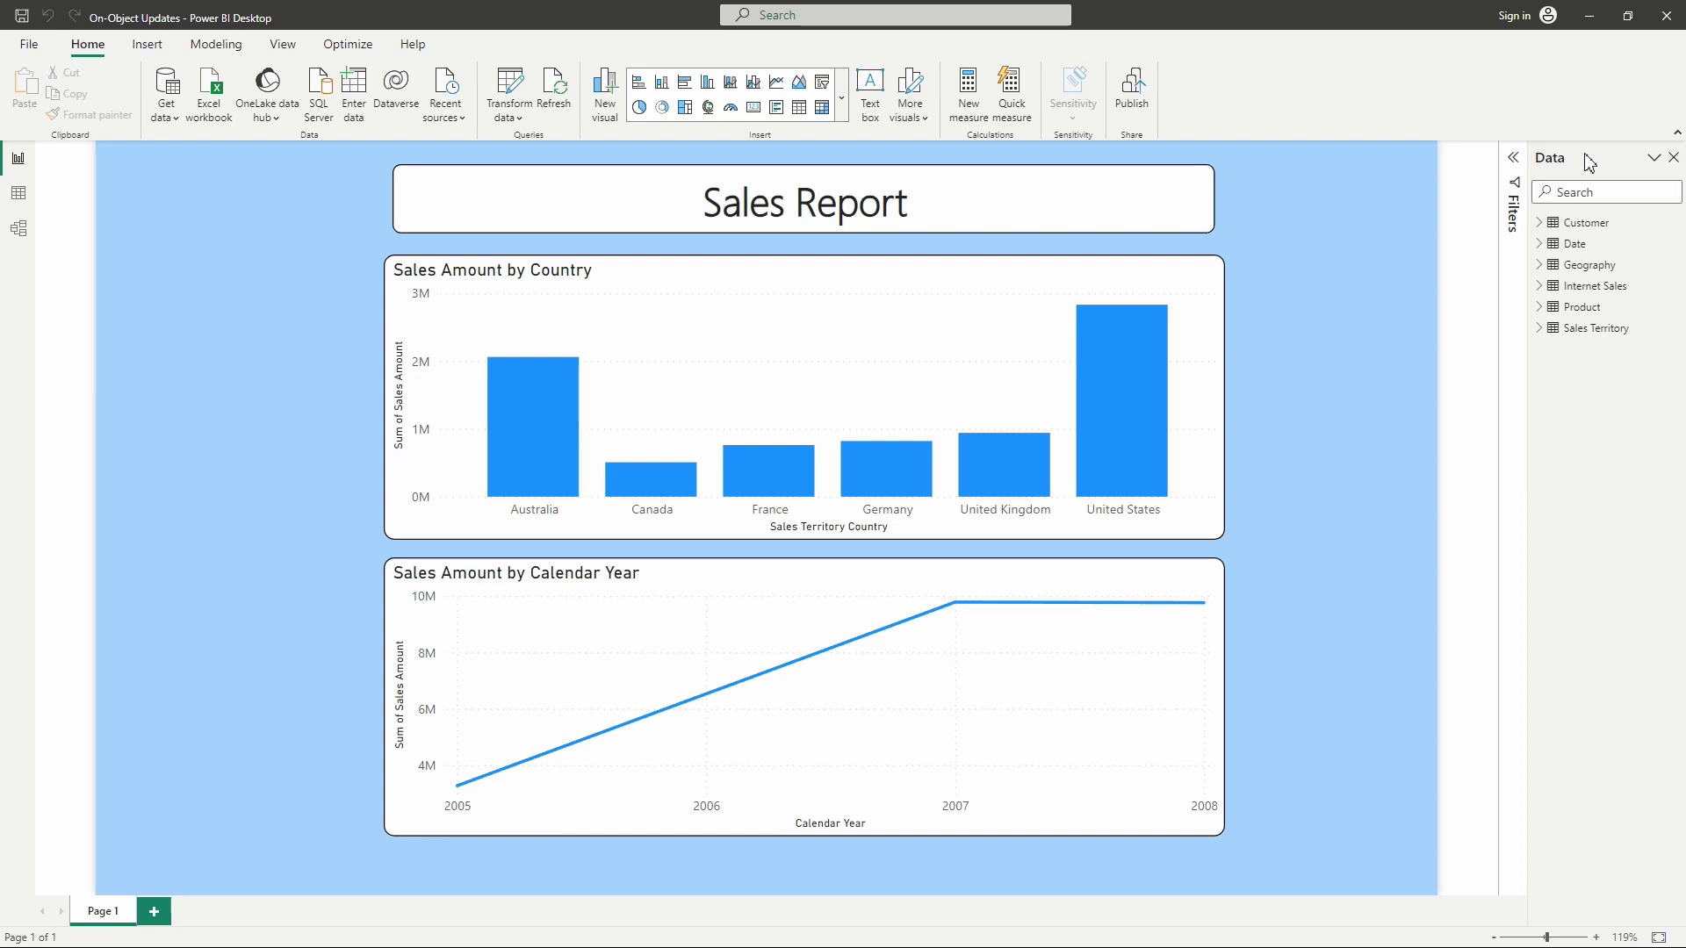
# - From the View ribbon's Pane switcher options, set the pane switcher to always show
pyautogui.click(293, 51)
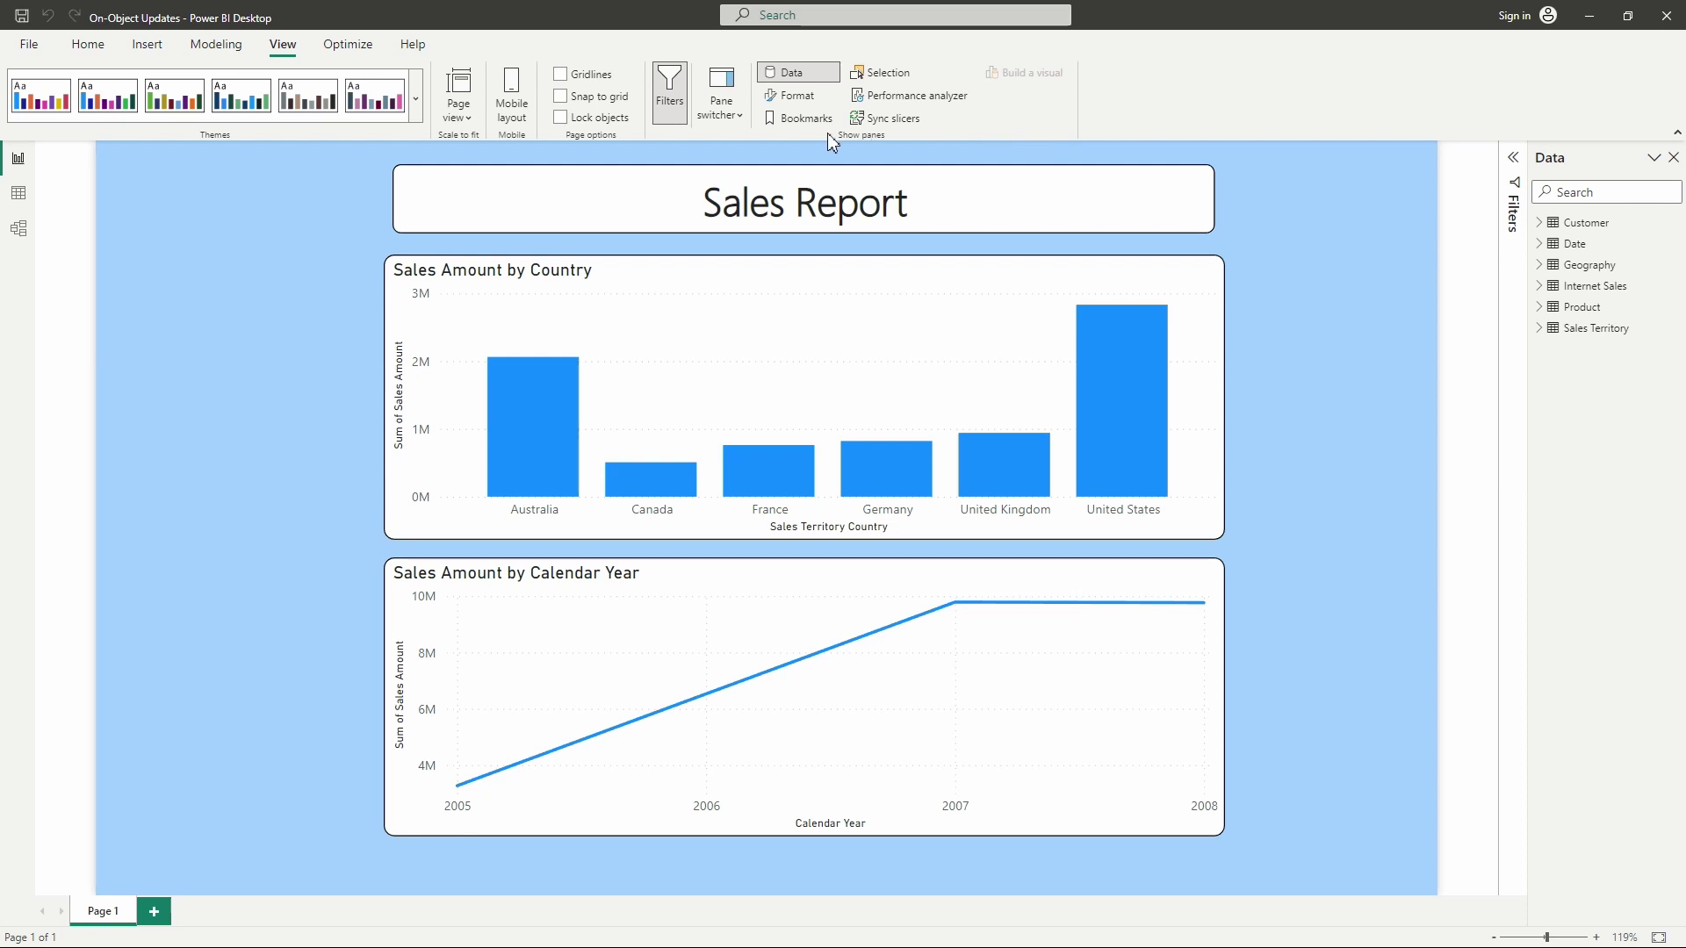
pyautogui.click(738, 120)
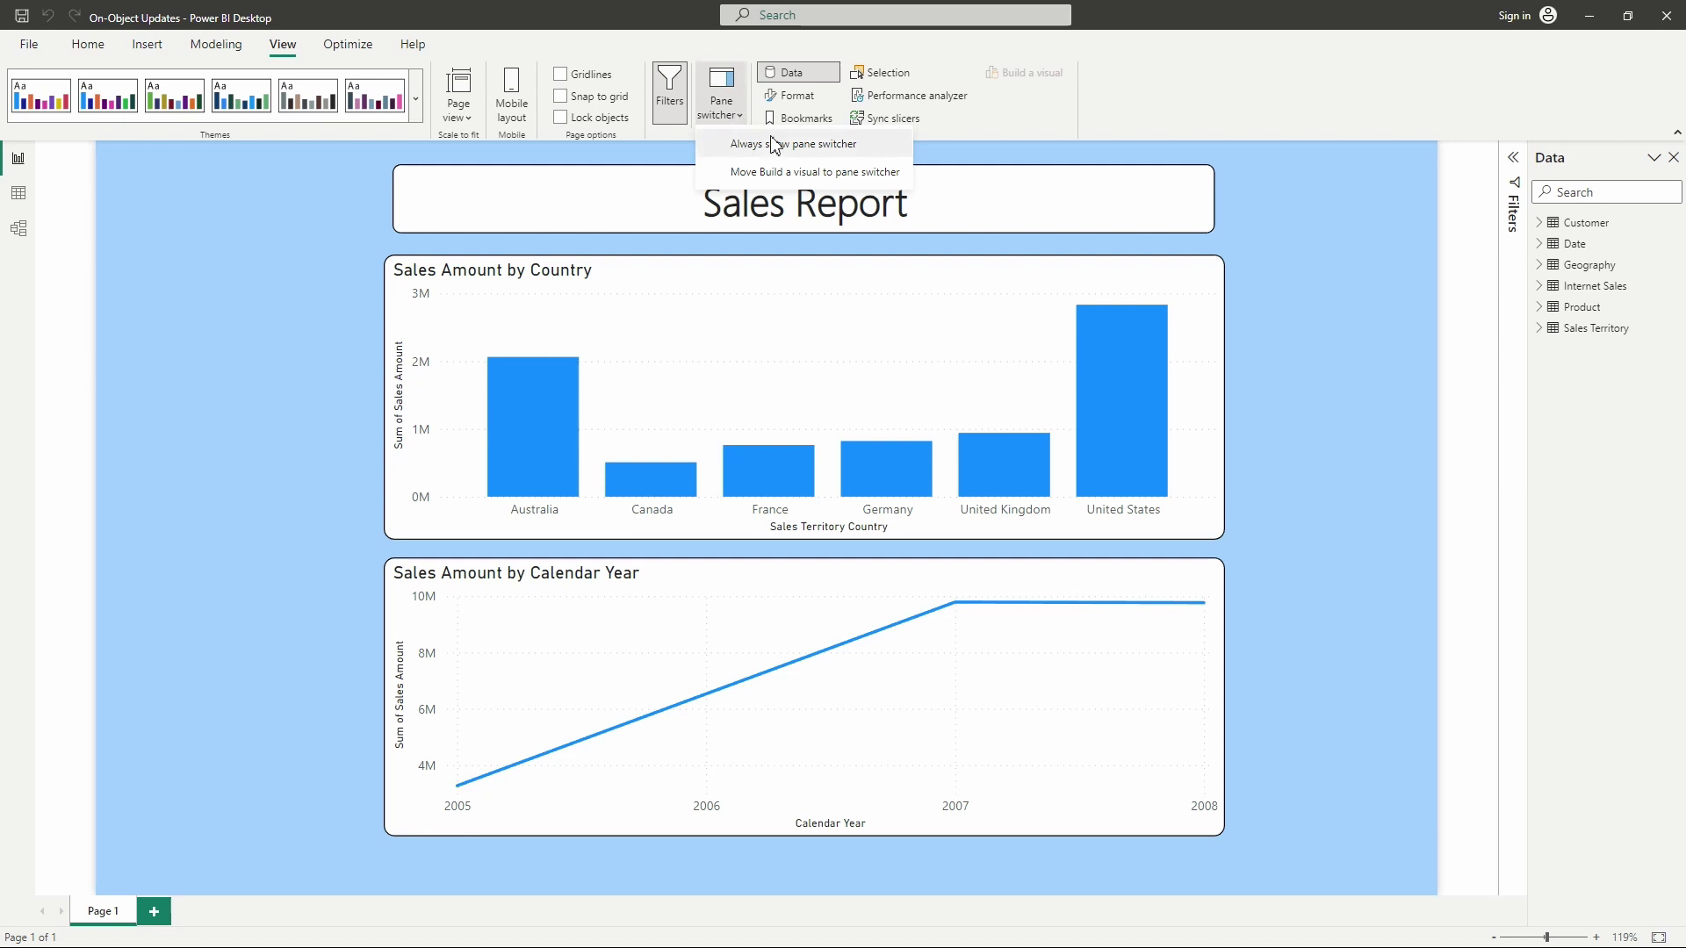
pyautogui.click(841, 145)
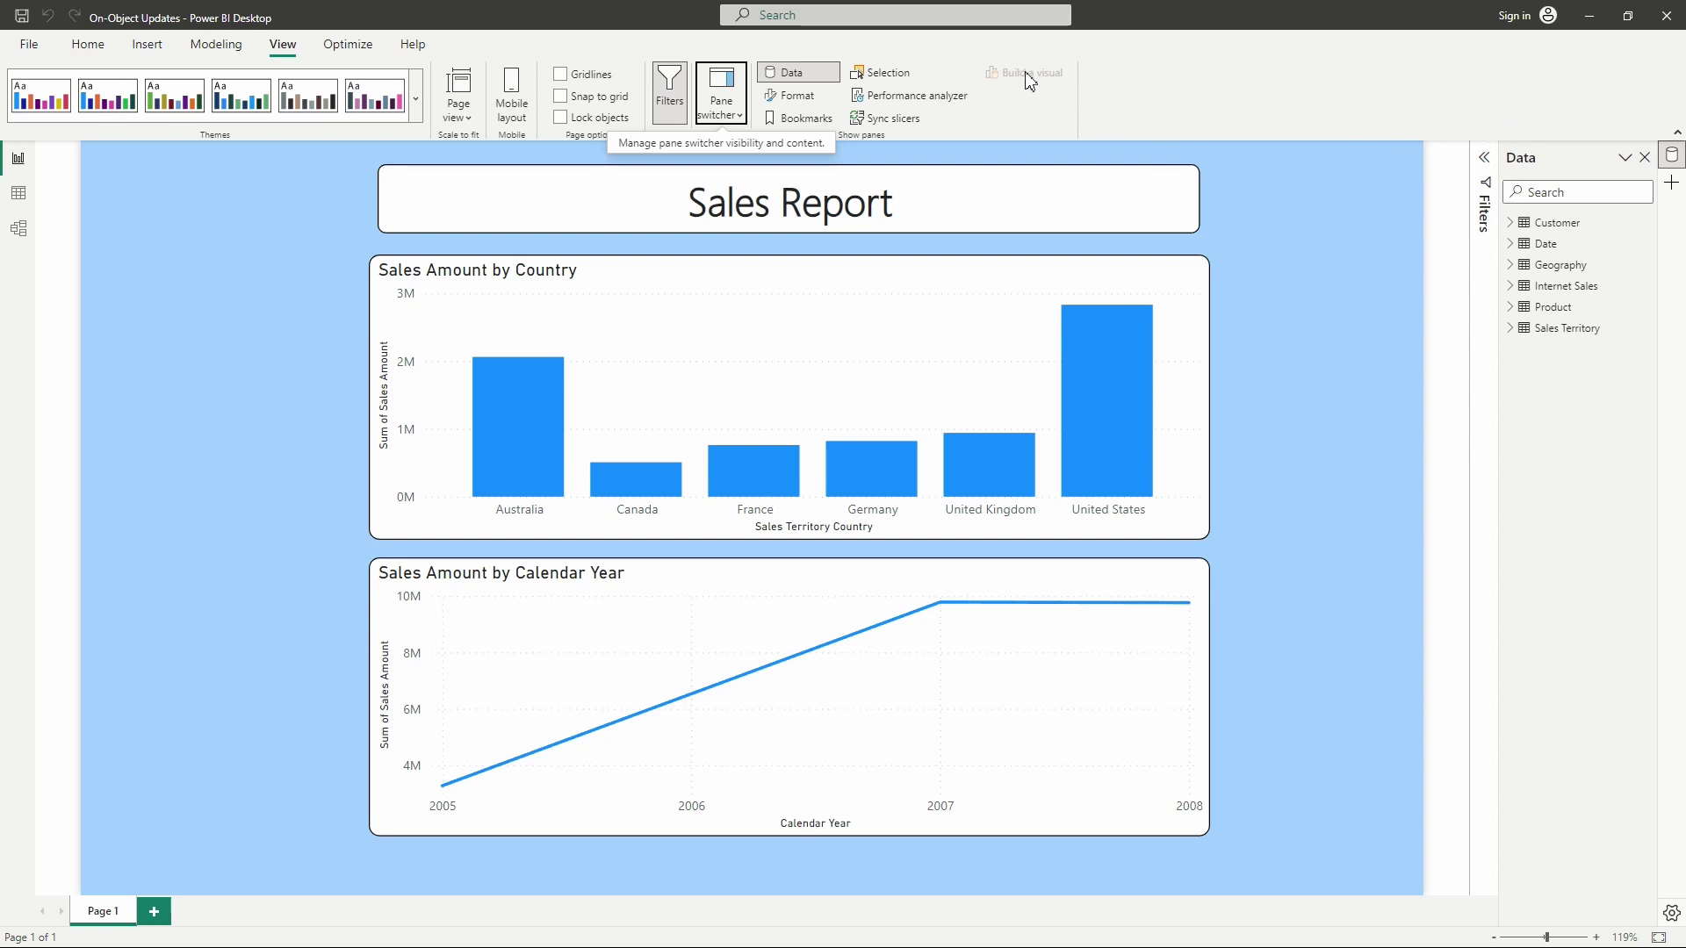
# - Move Build a visual into the pane switcher and select the Sales Amount by Country chart
pyautogui.click(741, 117)
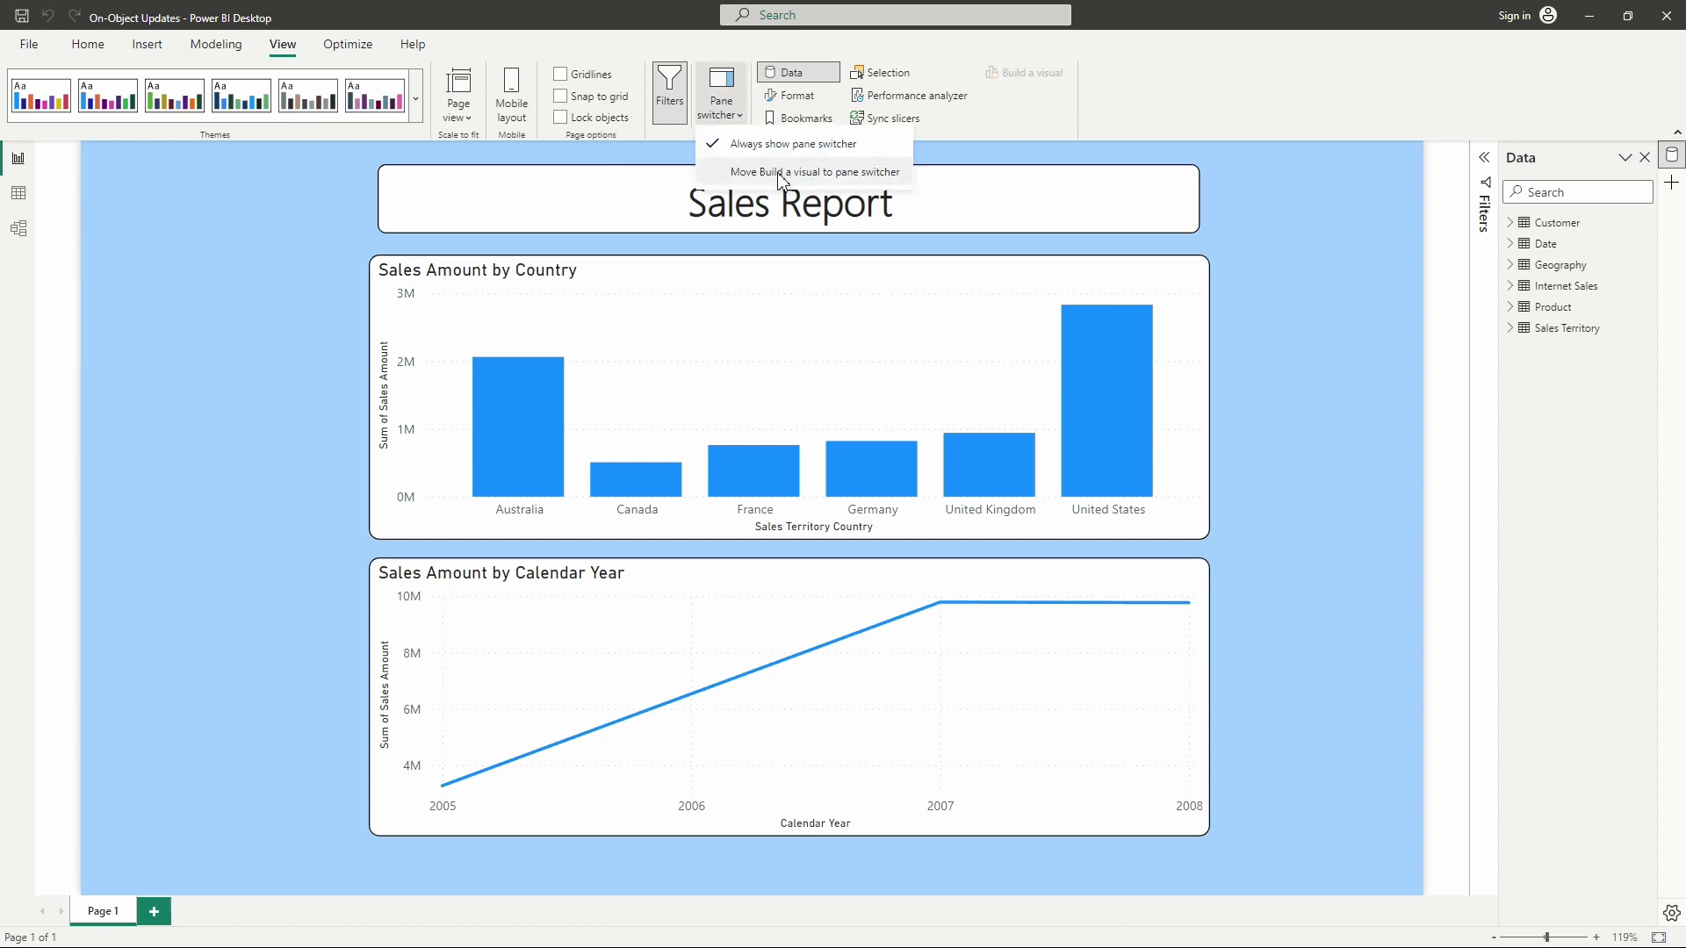
pyautogui.click(782, 176)
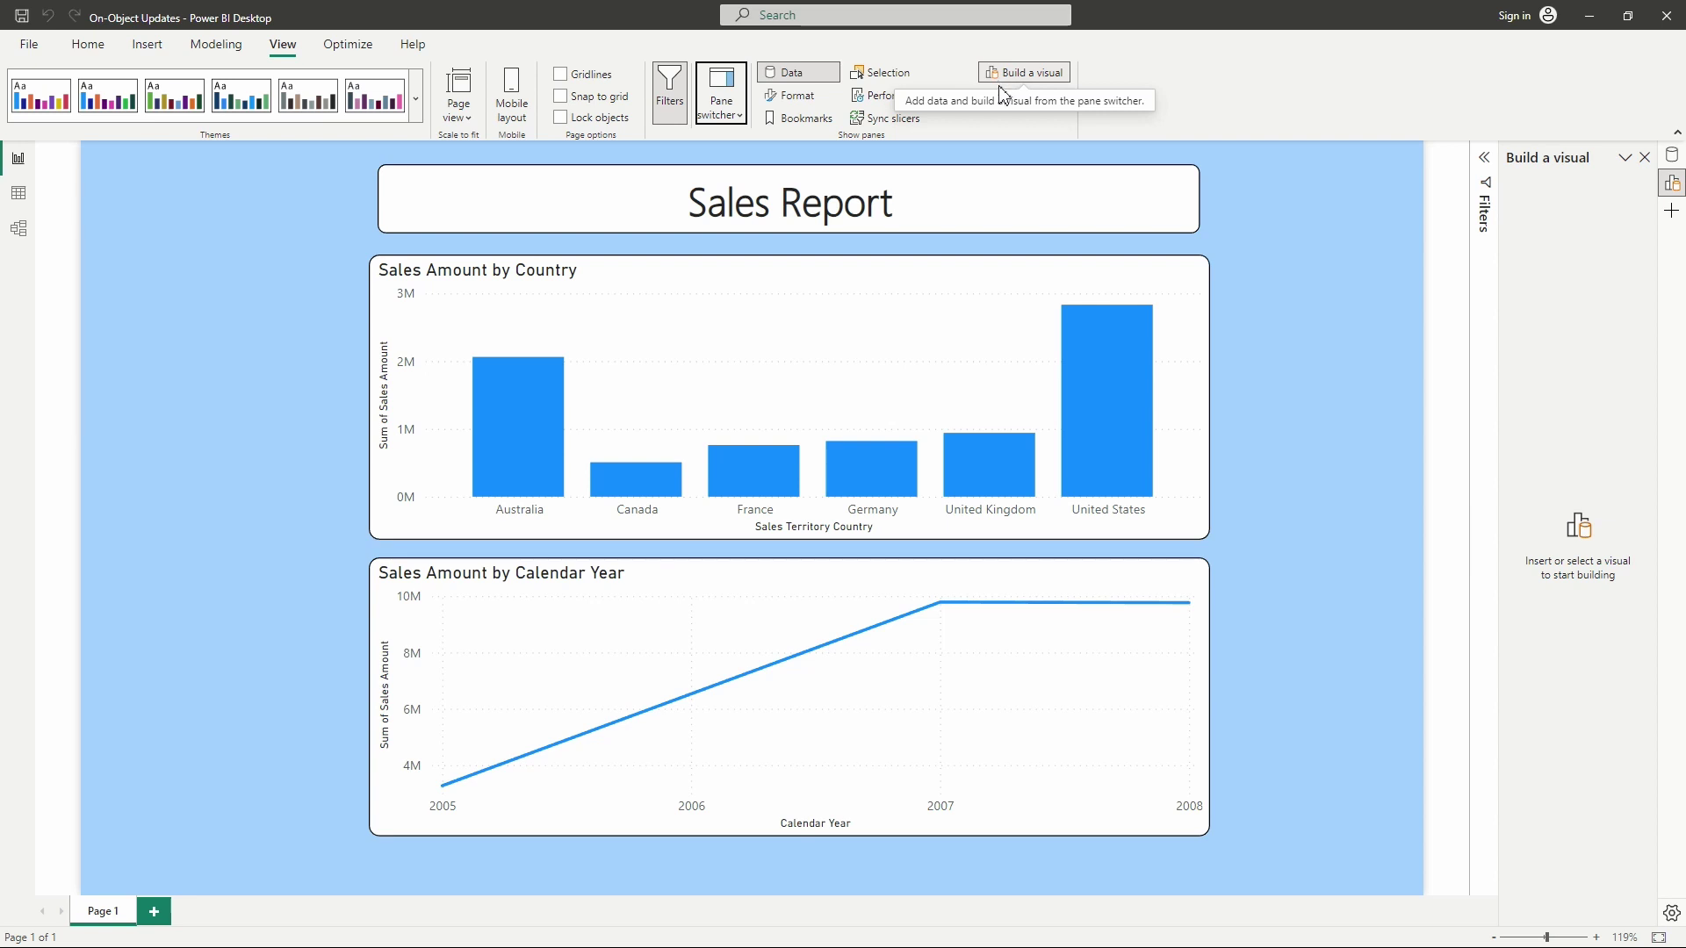
pyautogui.click(1003, 282)
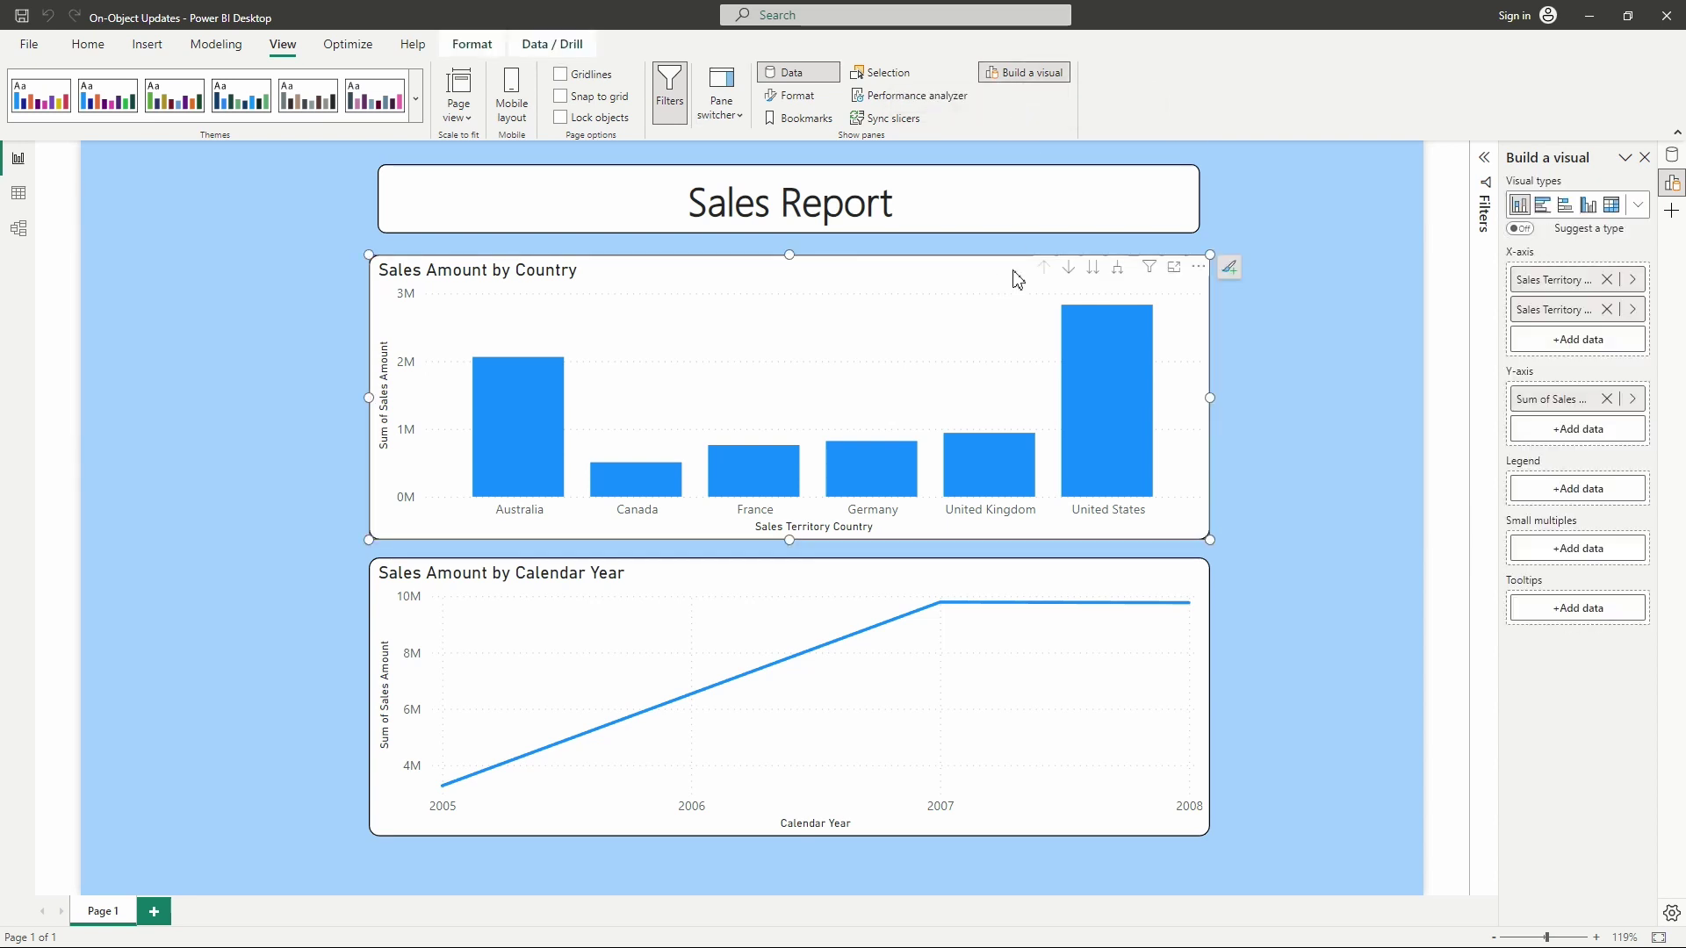
pyautogui.click(1237, 287)
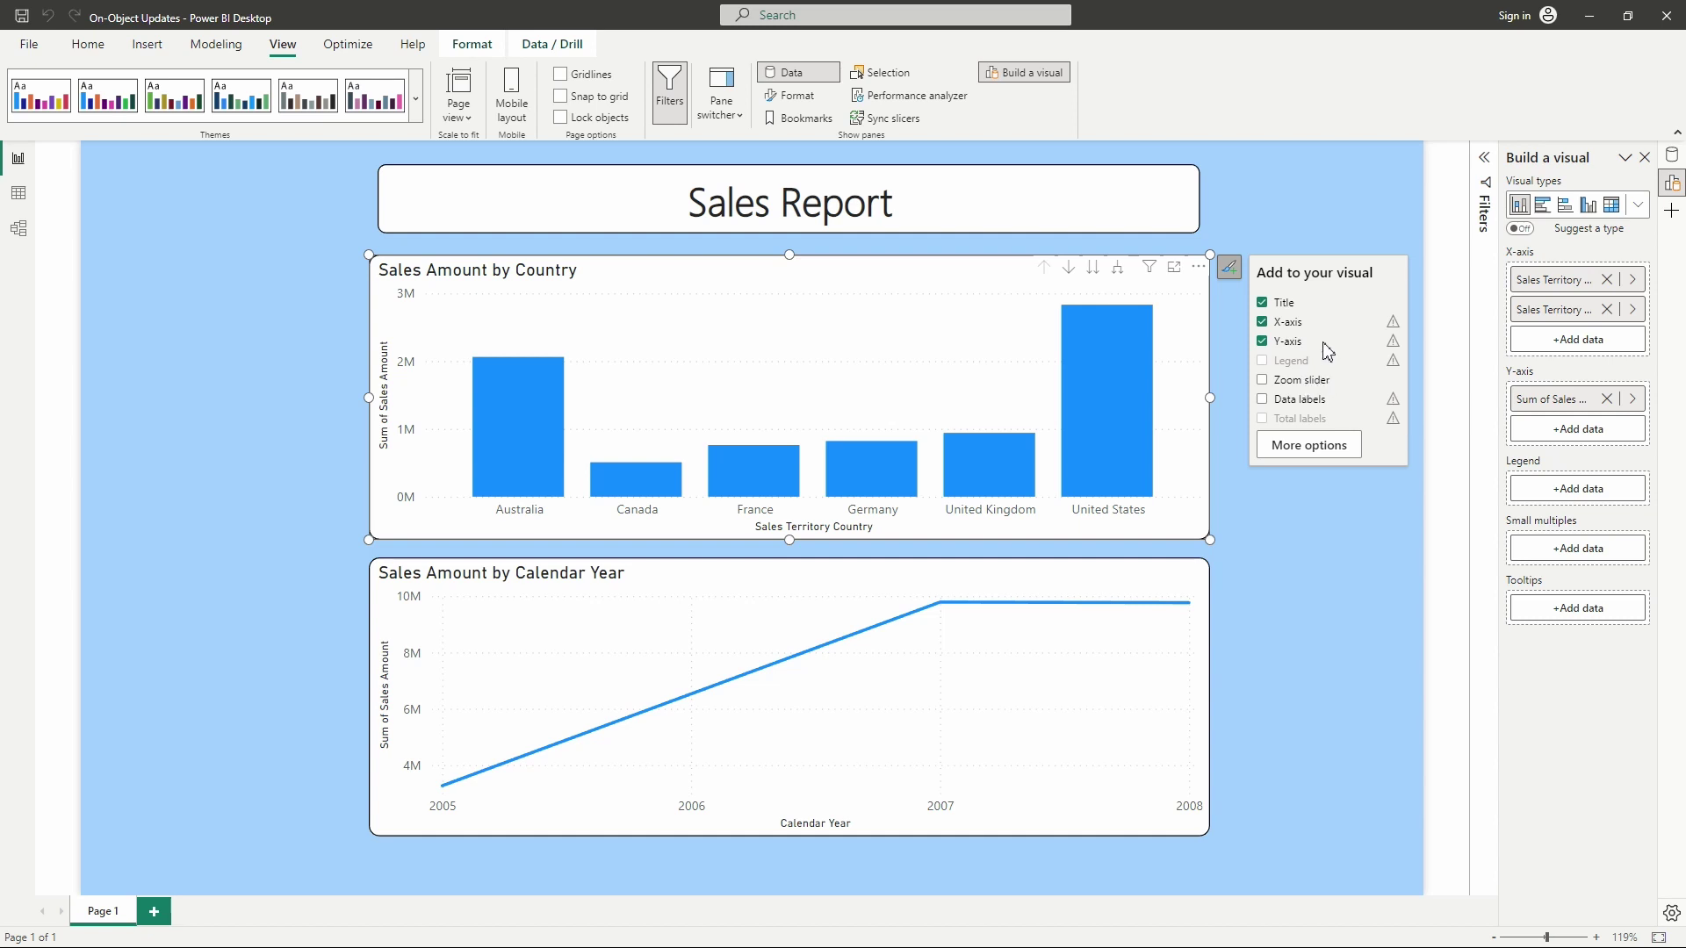
pyautogui.click(1232, 314)
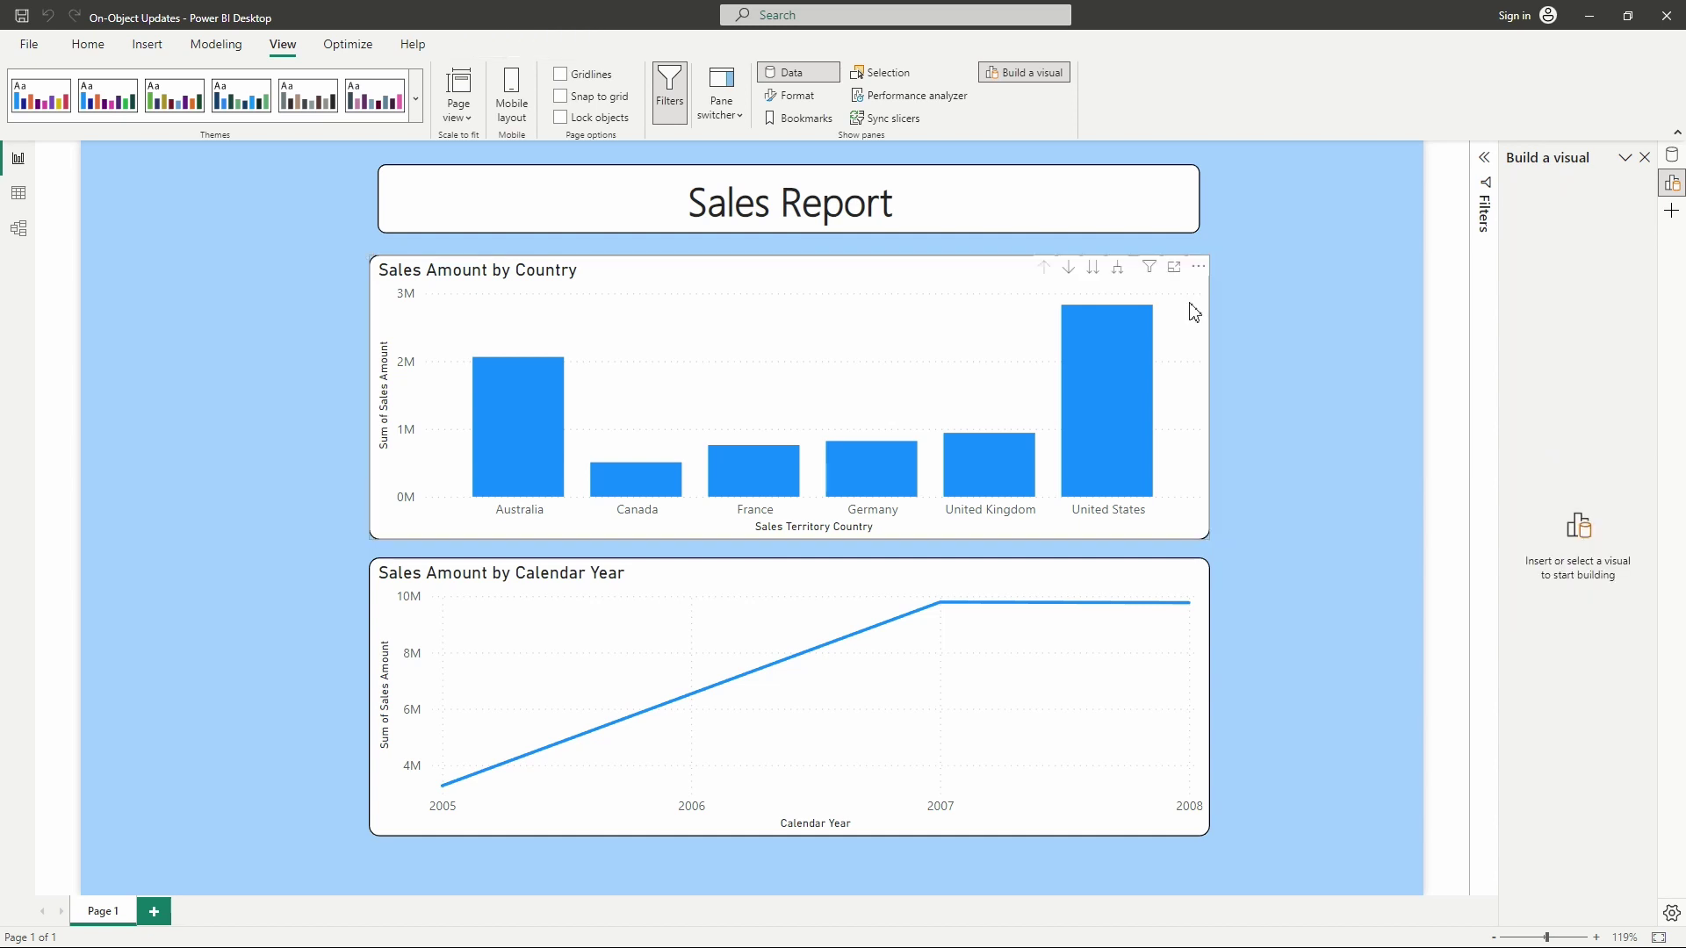
# - Add Format and Bookmarks to the pane switcher through its customize list
pyautogui.click(1673, 215)
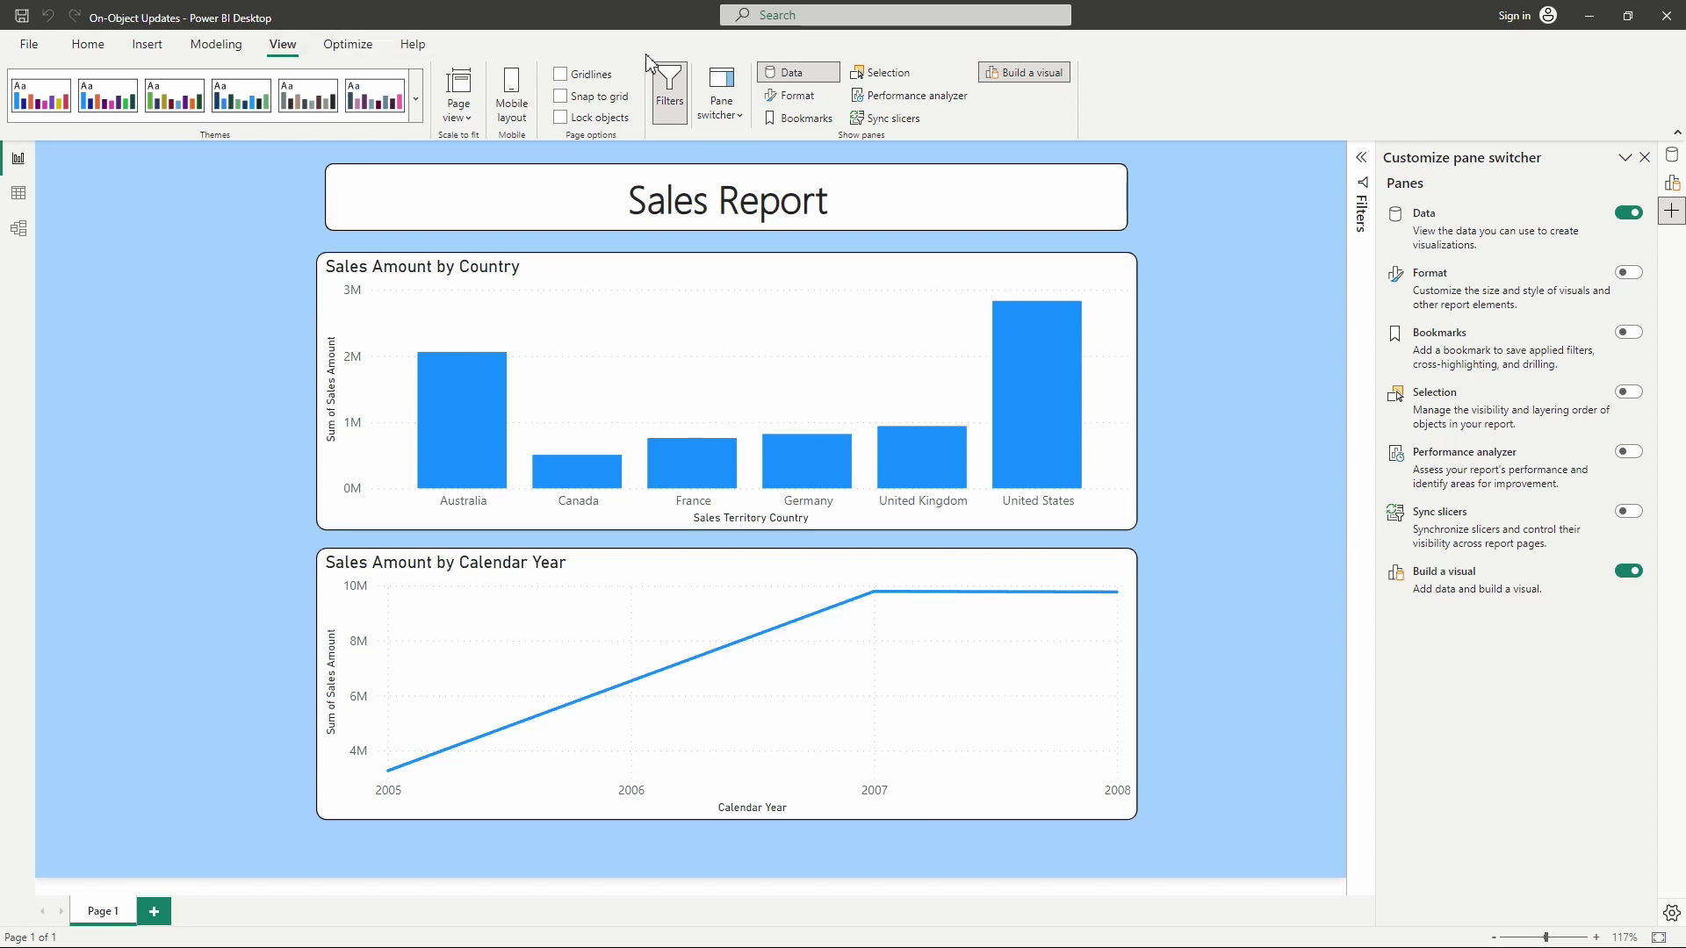
pyautogui.click(799, 98)
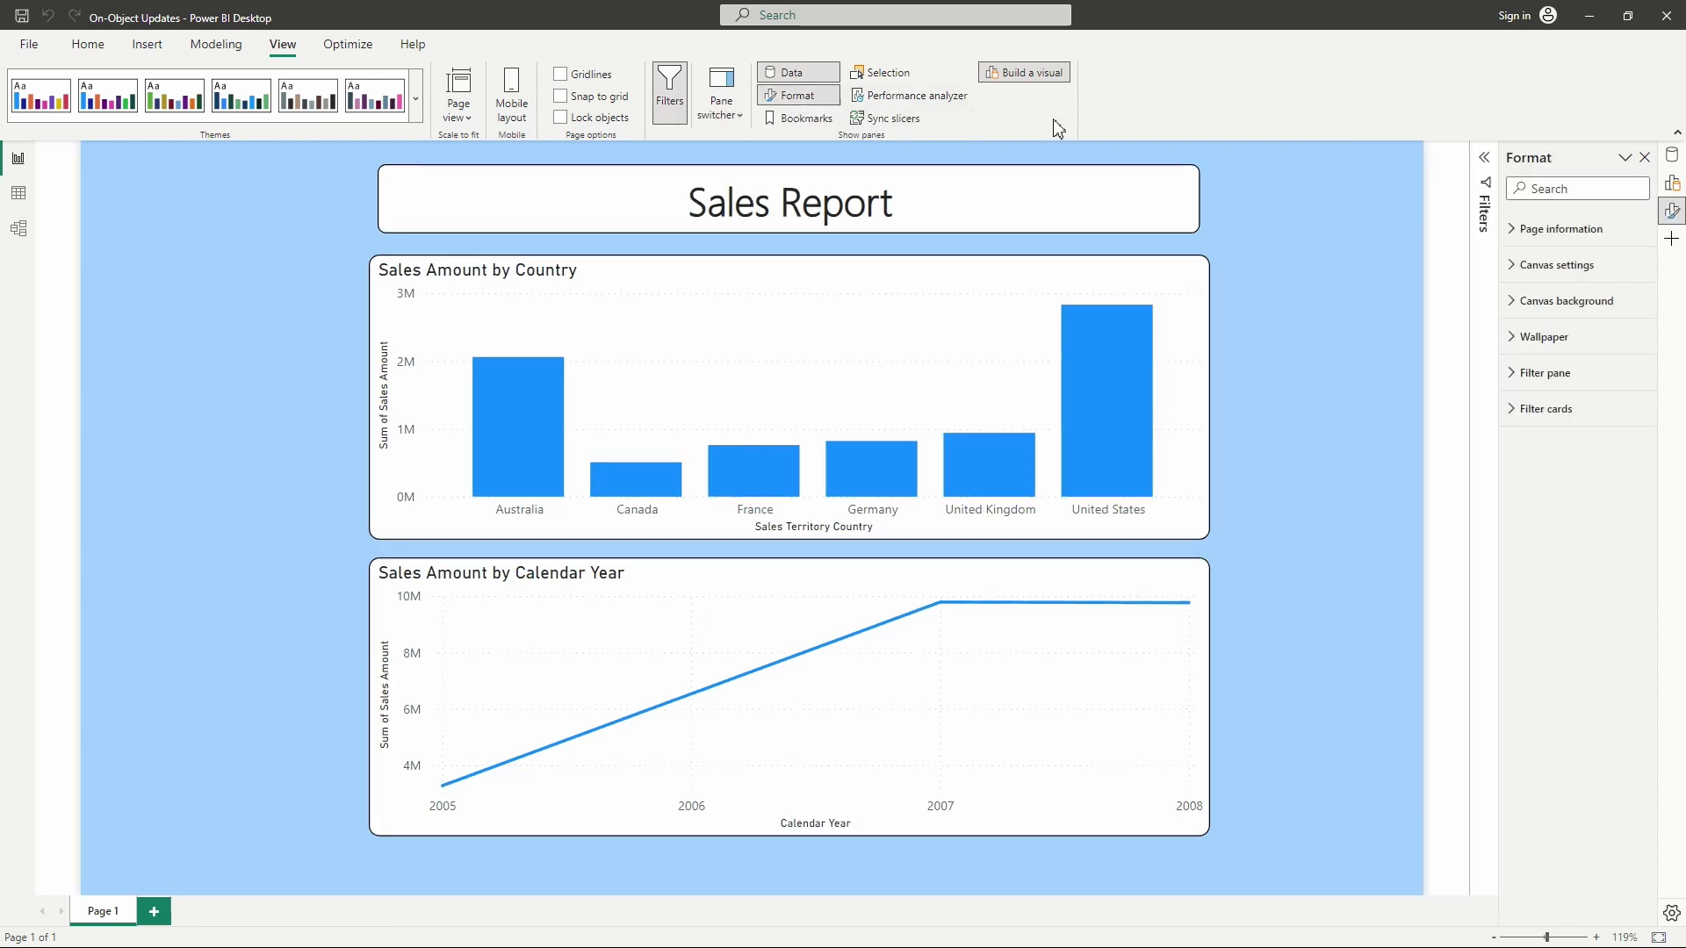
pyautogui.click(1673, 237)
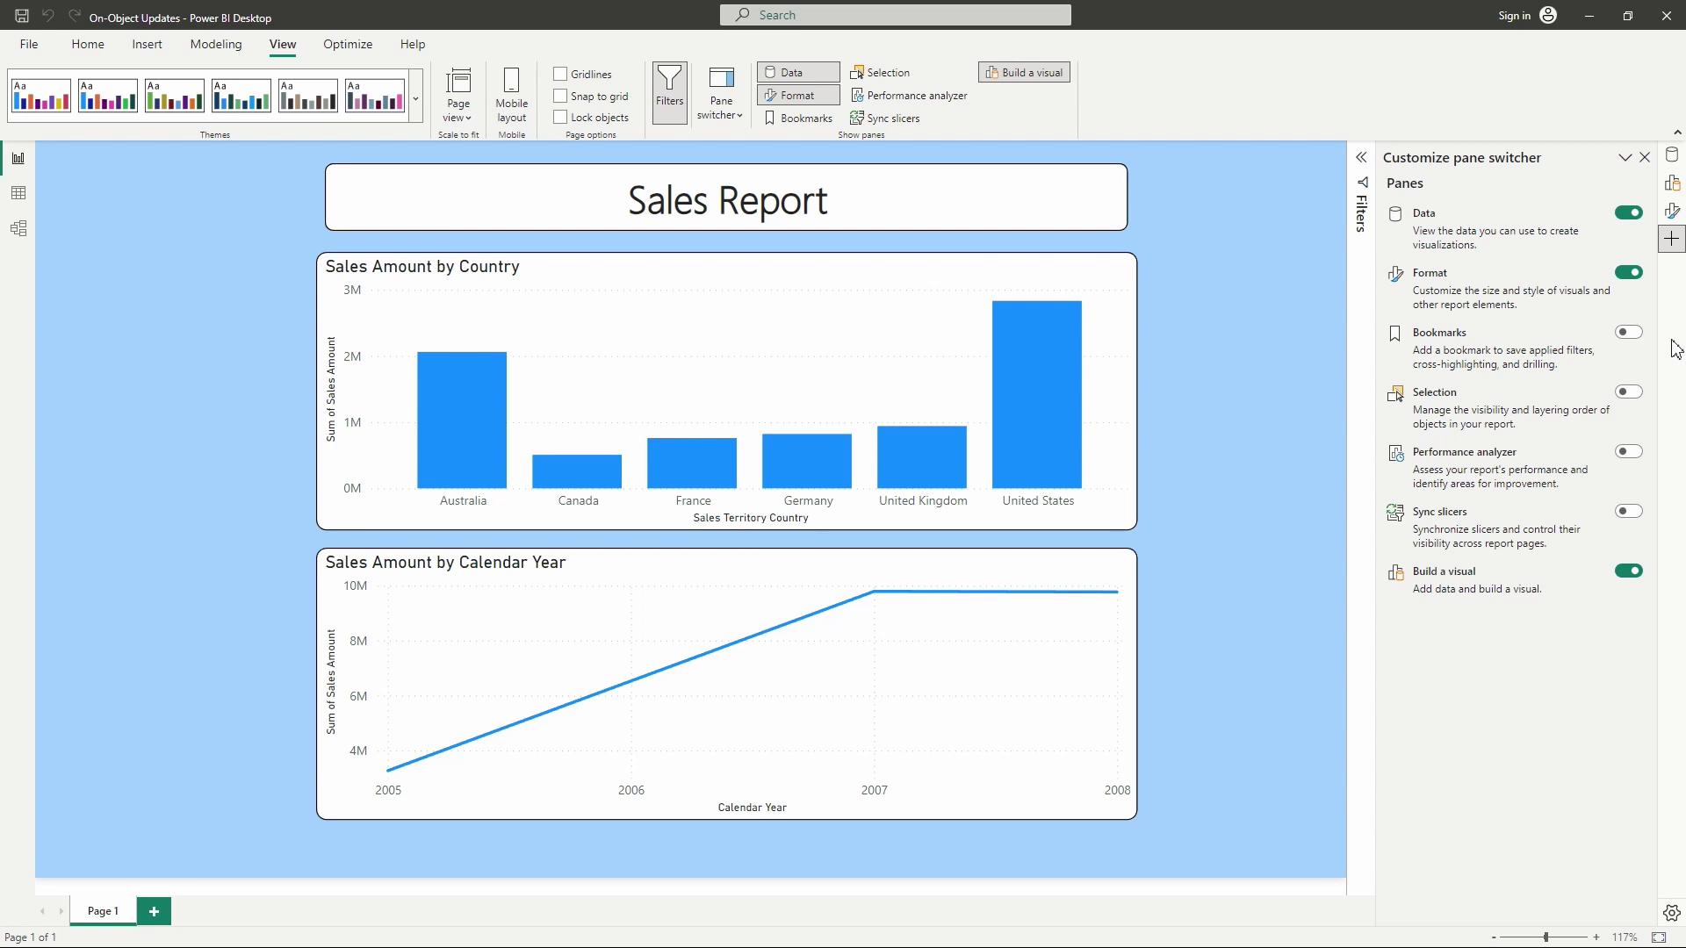
pyautogui.click(1627, 333)
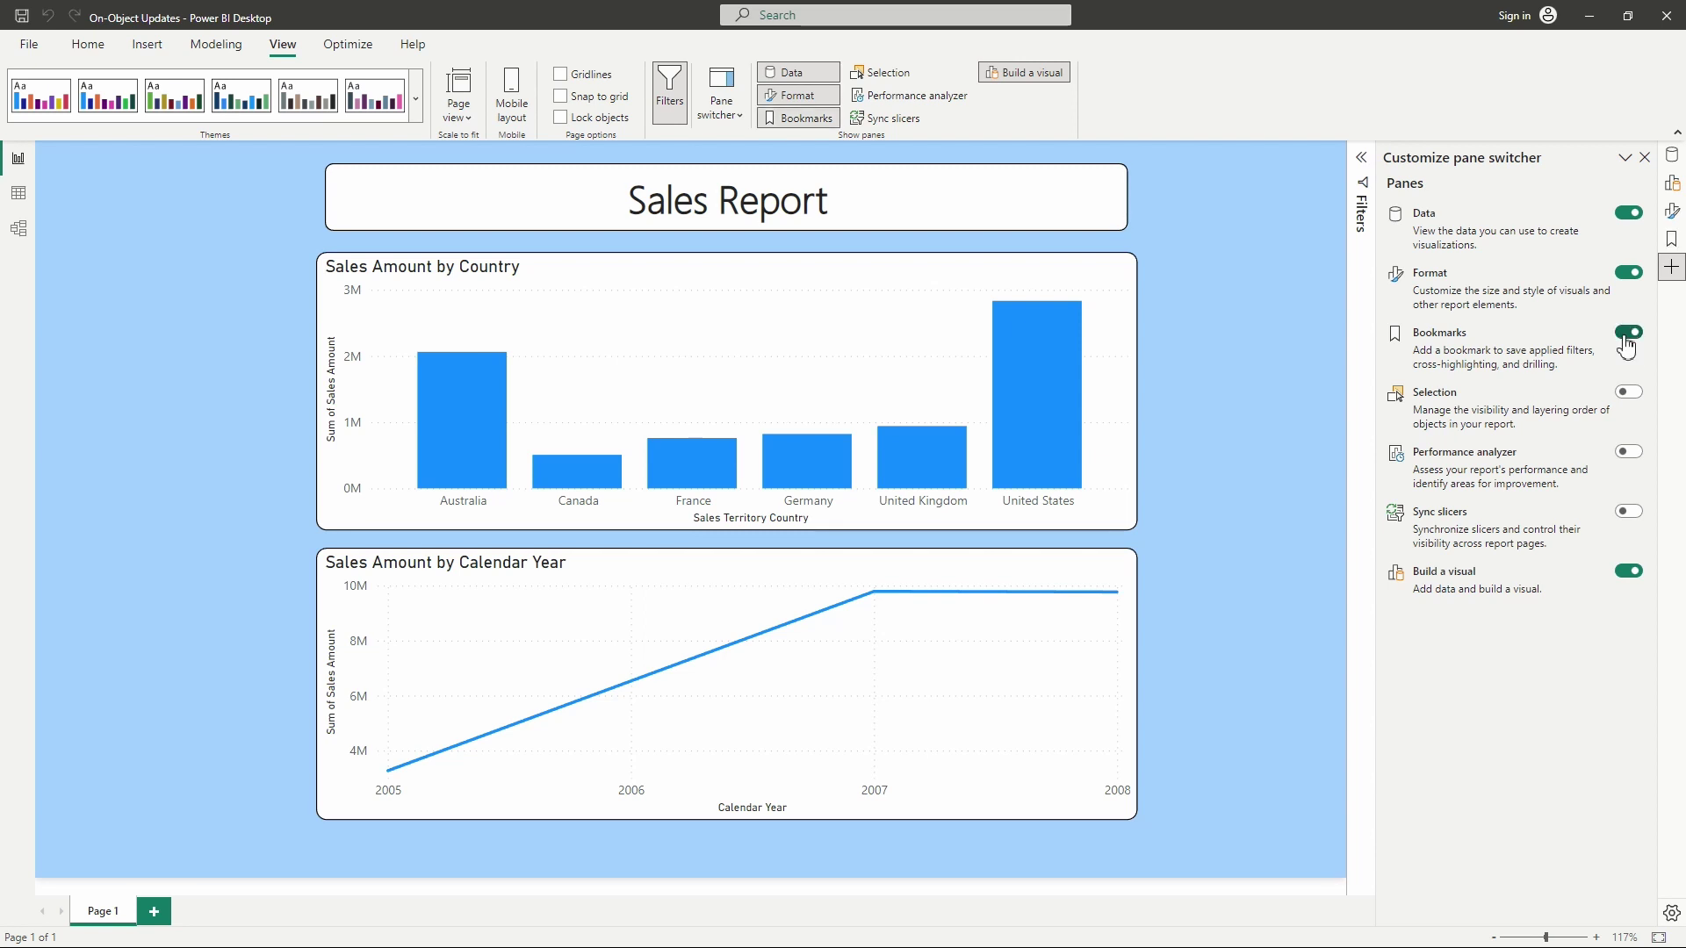
# - Cycle the pane switcher through Data, Build a visual, Format and back to Data
pyautogui.click(1672, 158)
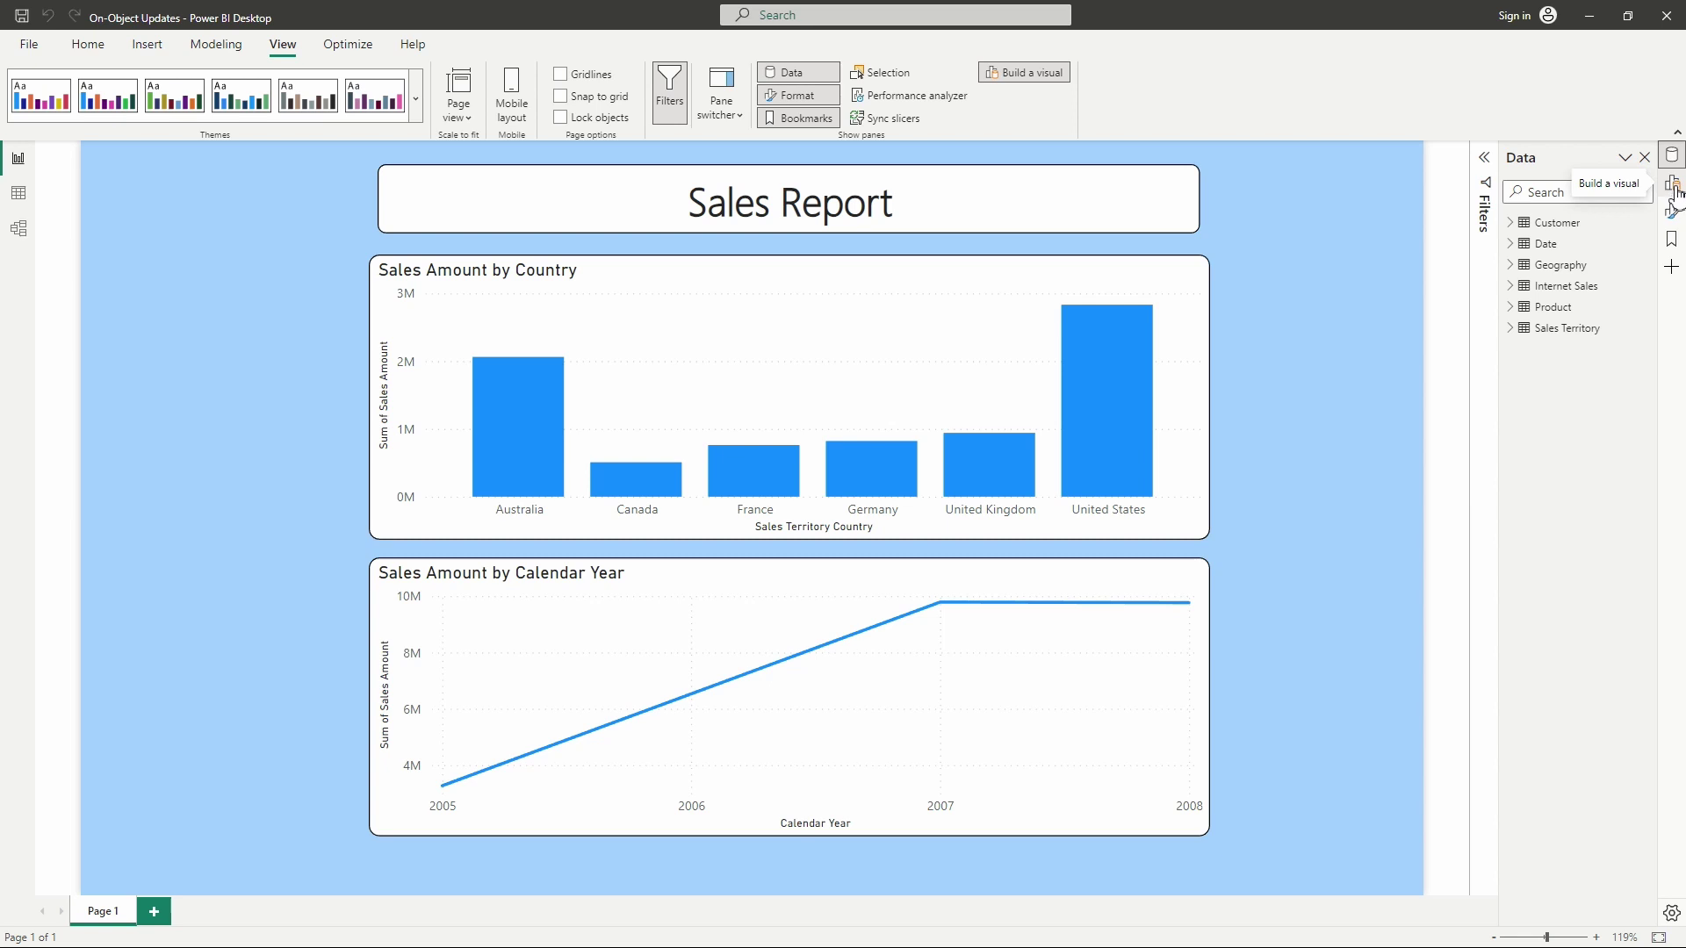
pyautogui.click(1674, 188)
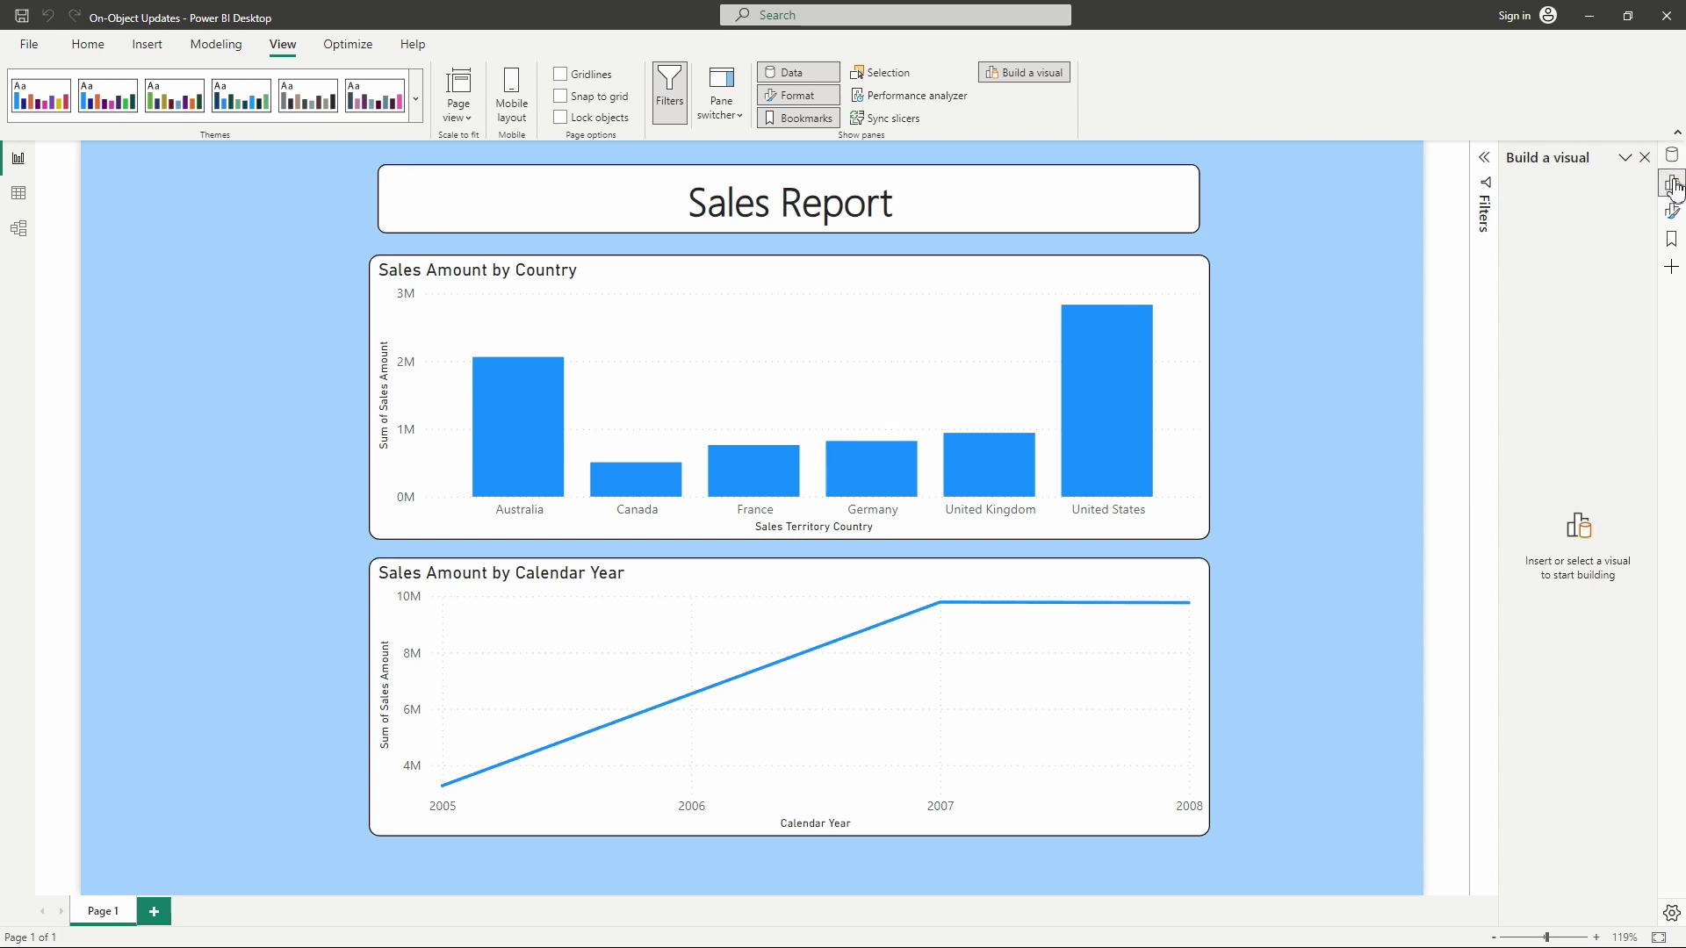
pyautogui.click(1674, 216)
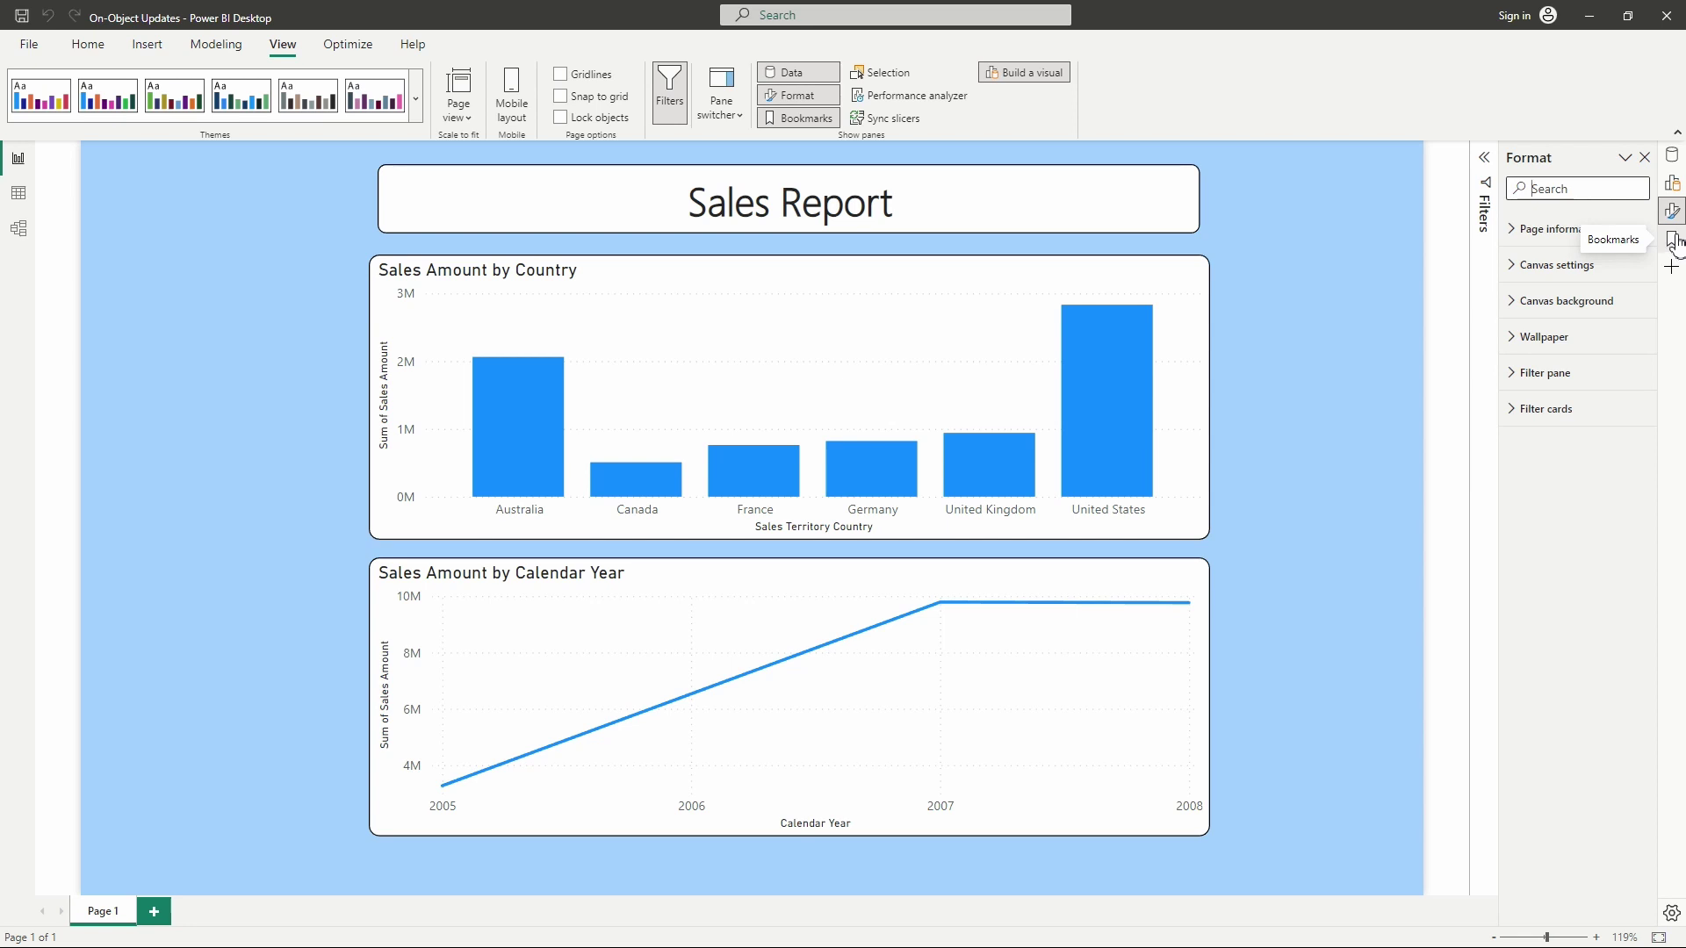
pyautogui.click(1674, 158)
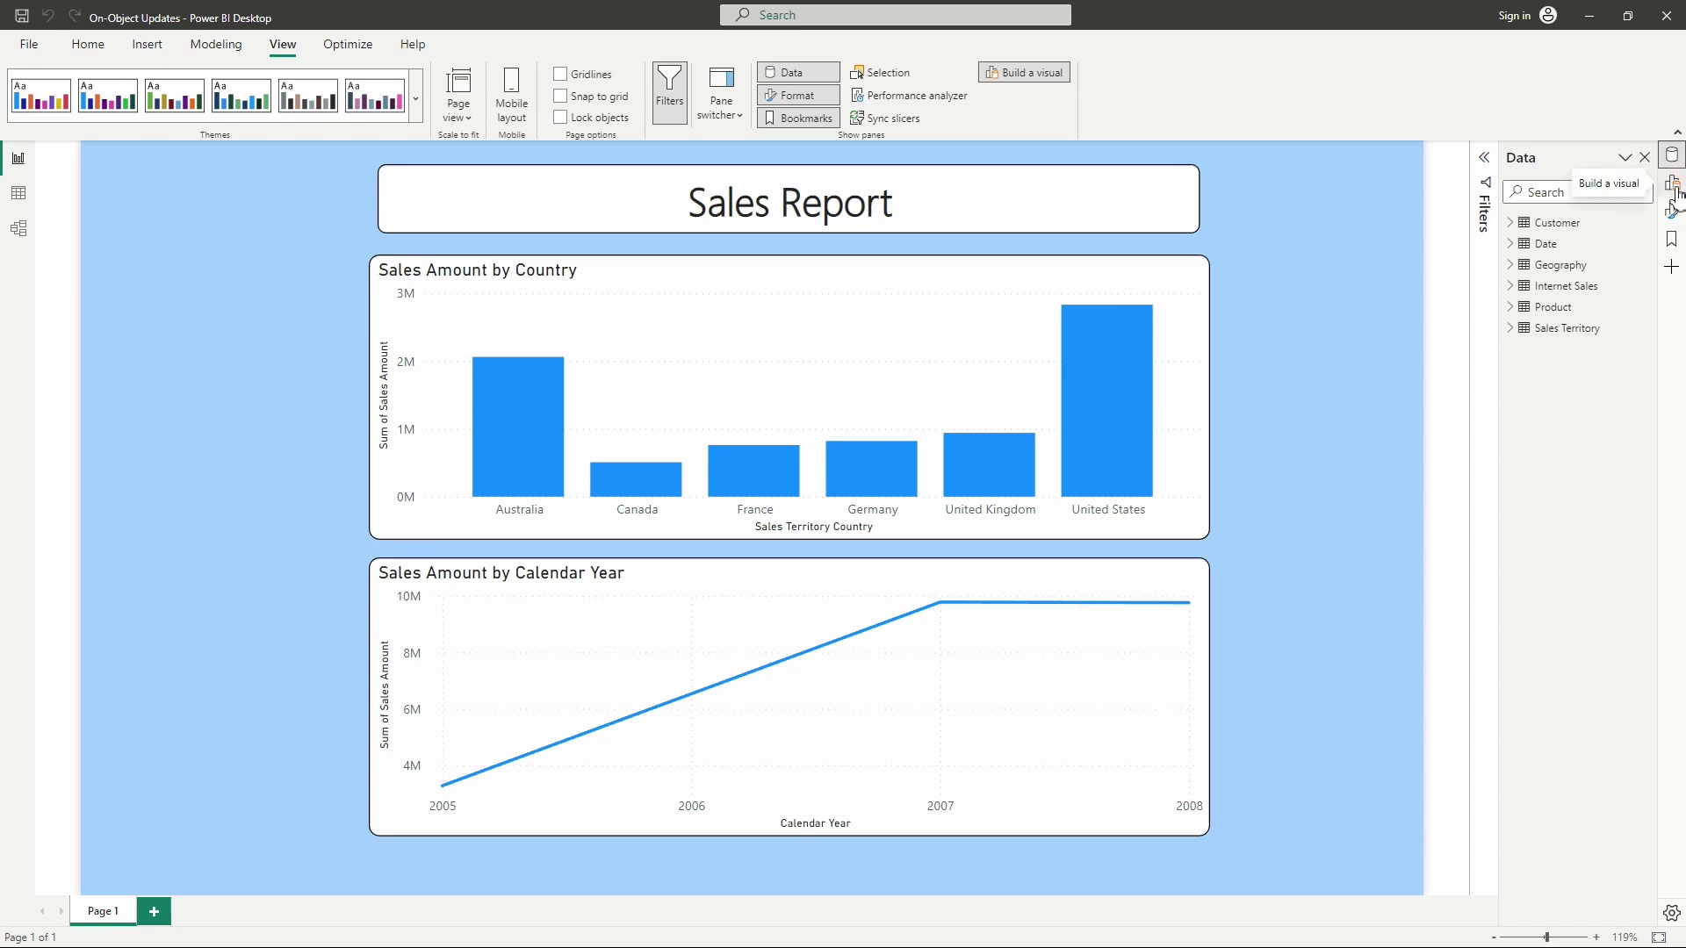
pyautogui.rightClick(1675, 194)
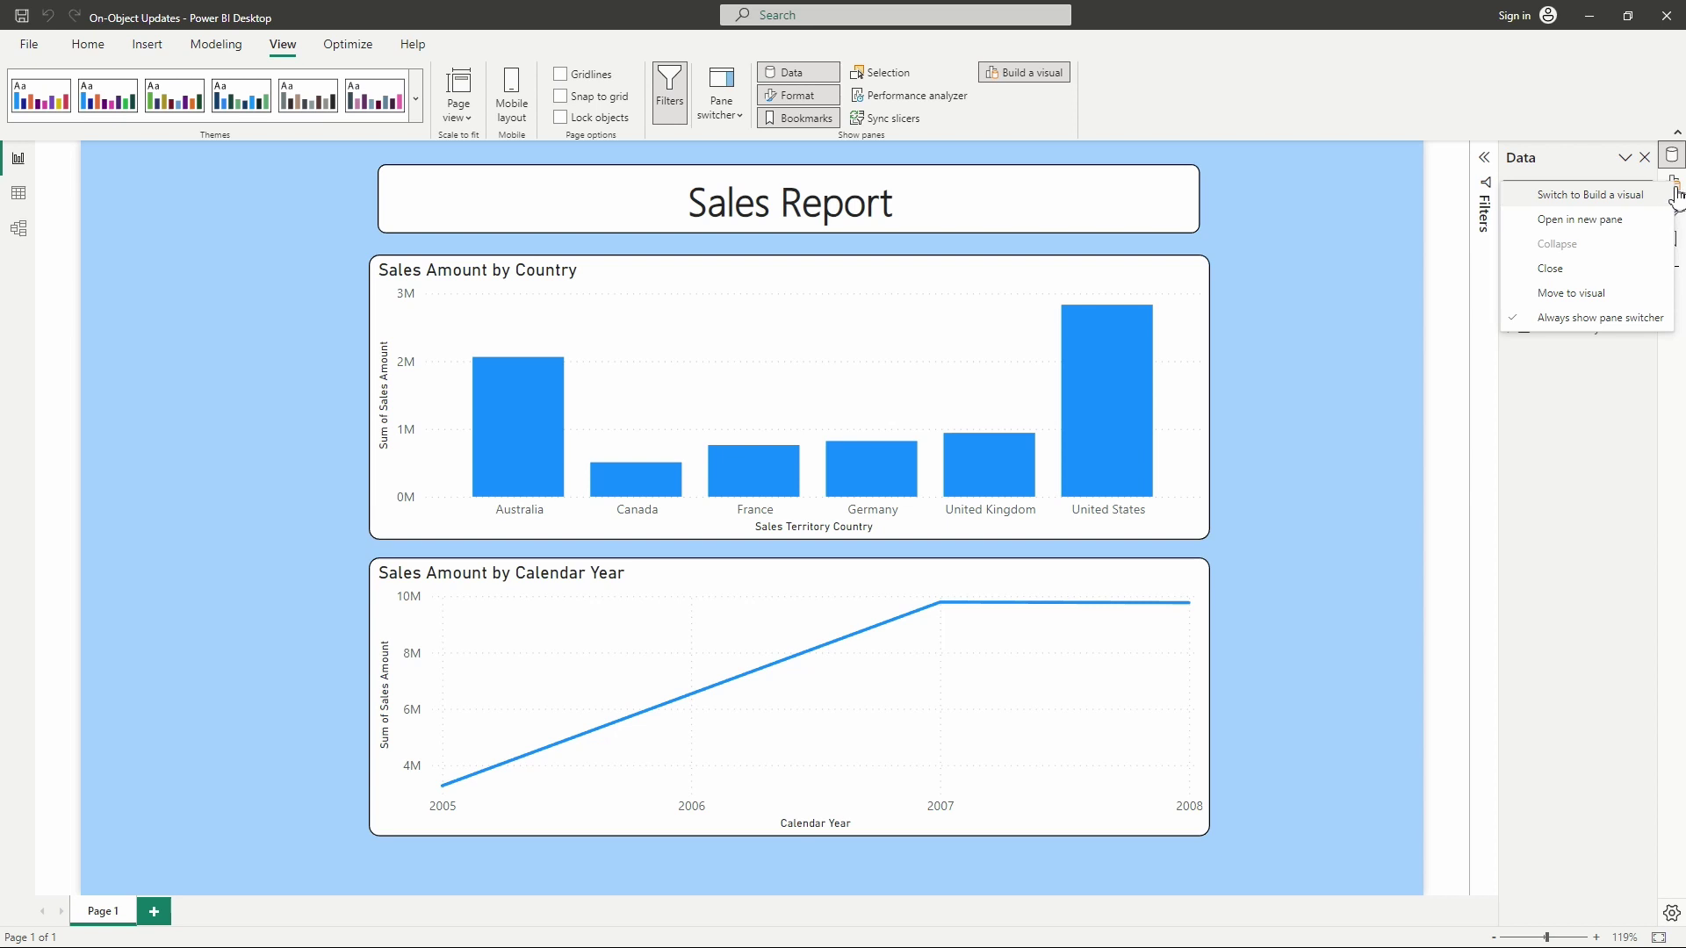
# - Open Build a visual, Format and Bookmarks as separate panes, then close Build a visual
pyautogui.click(1658, 234)
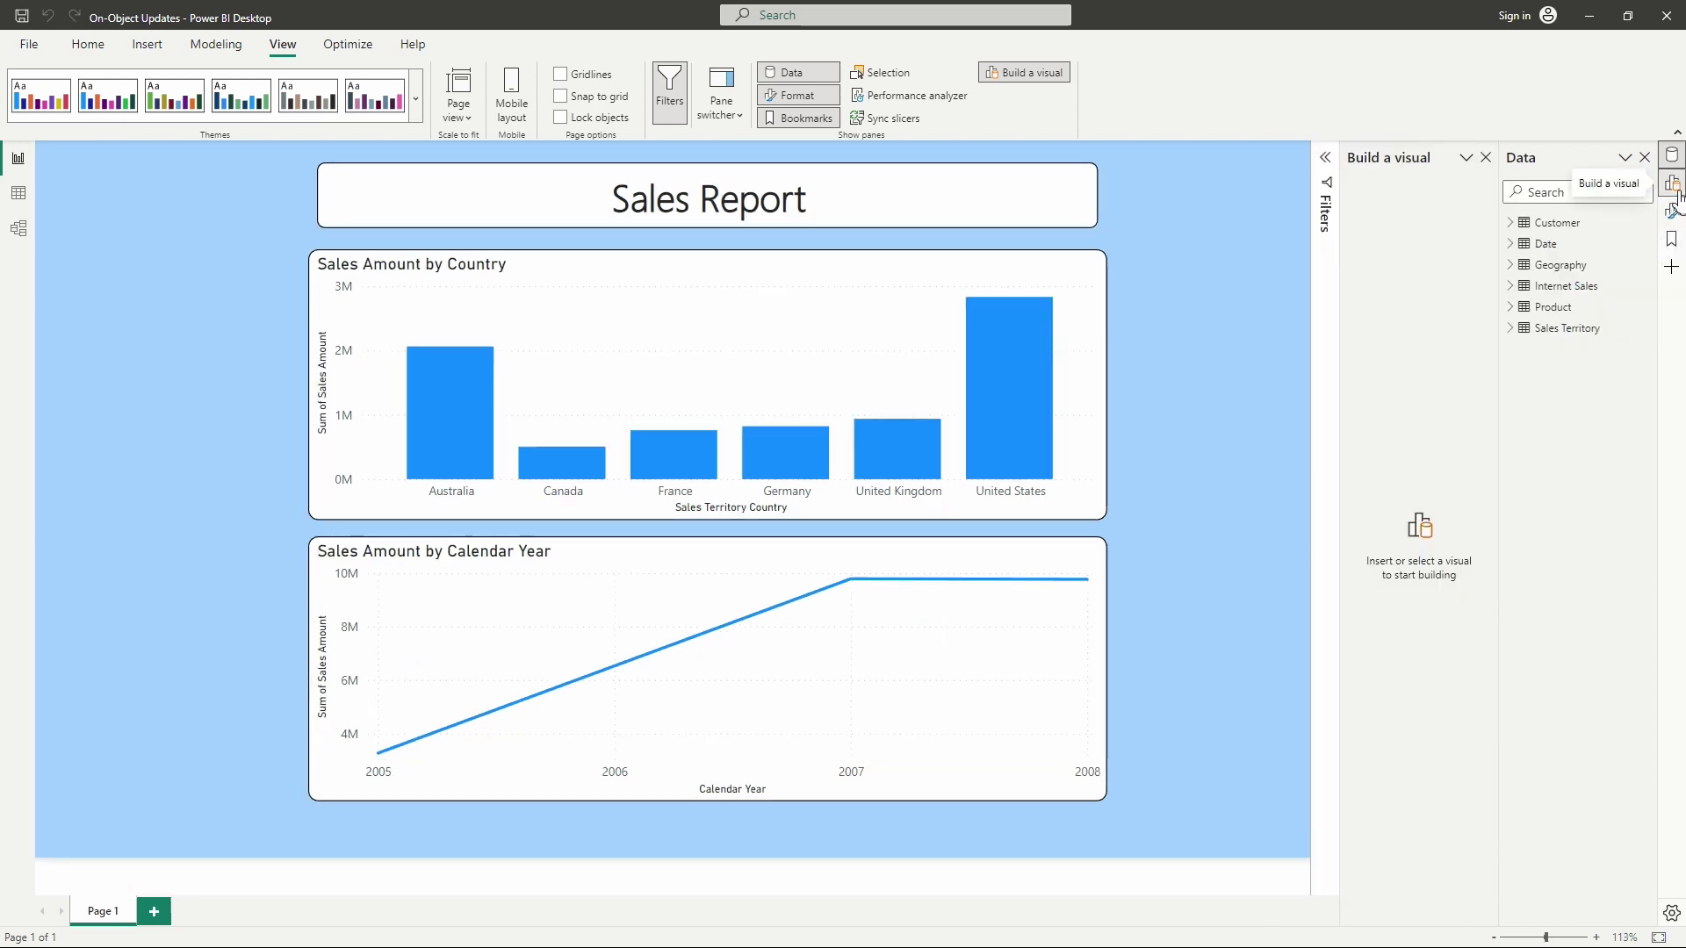
pyautogui.rightClick(1676, 215)
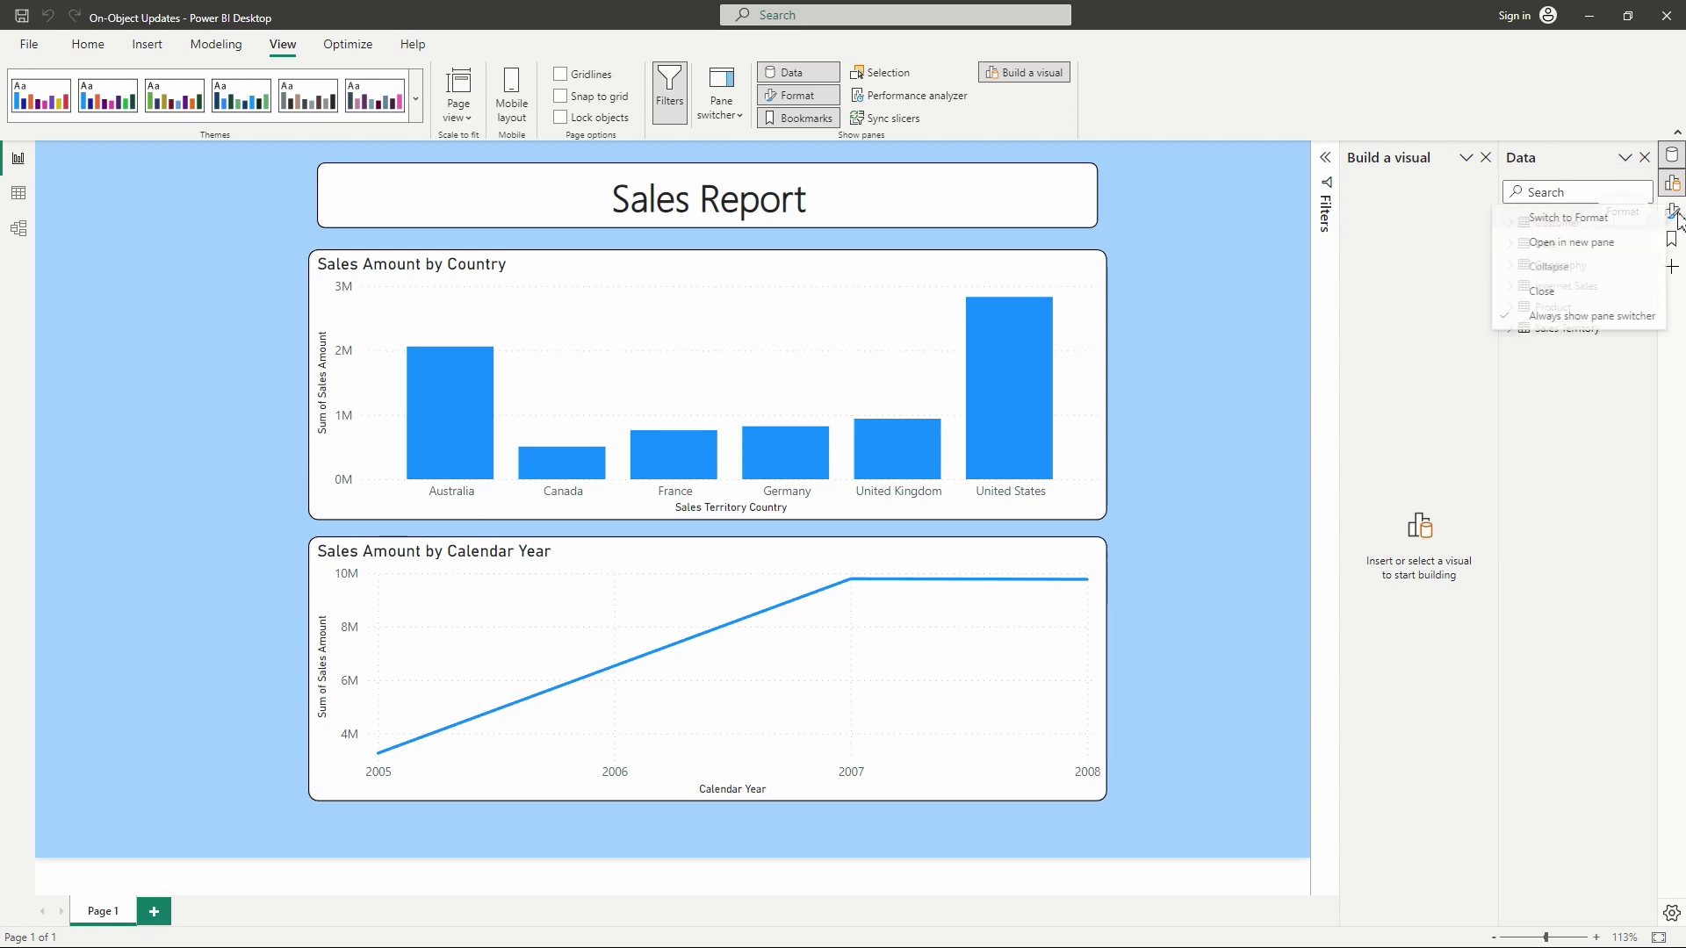
pyautogui.click(1642, 243)
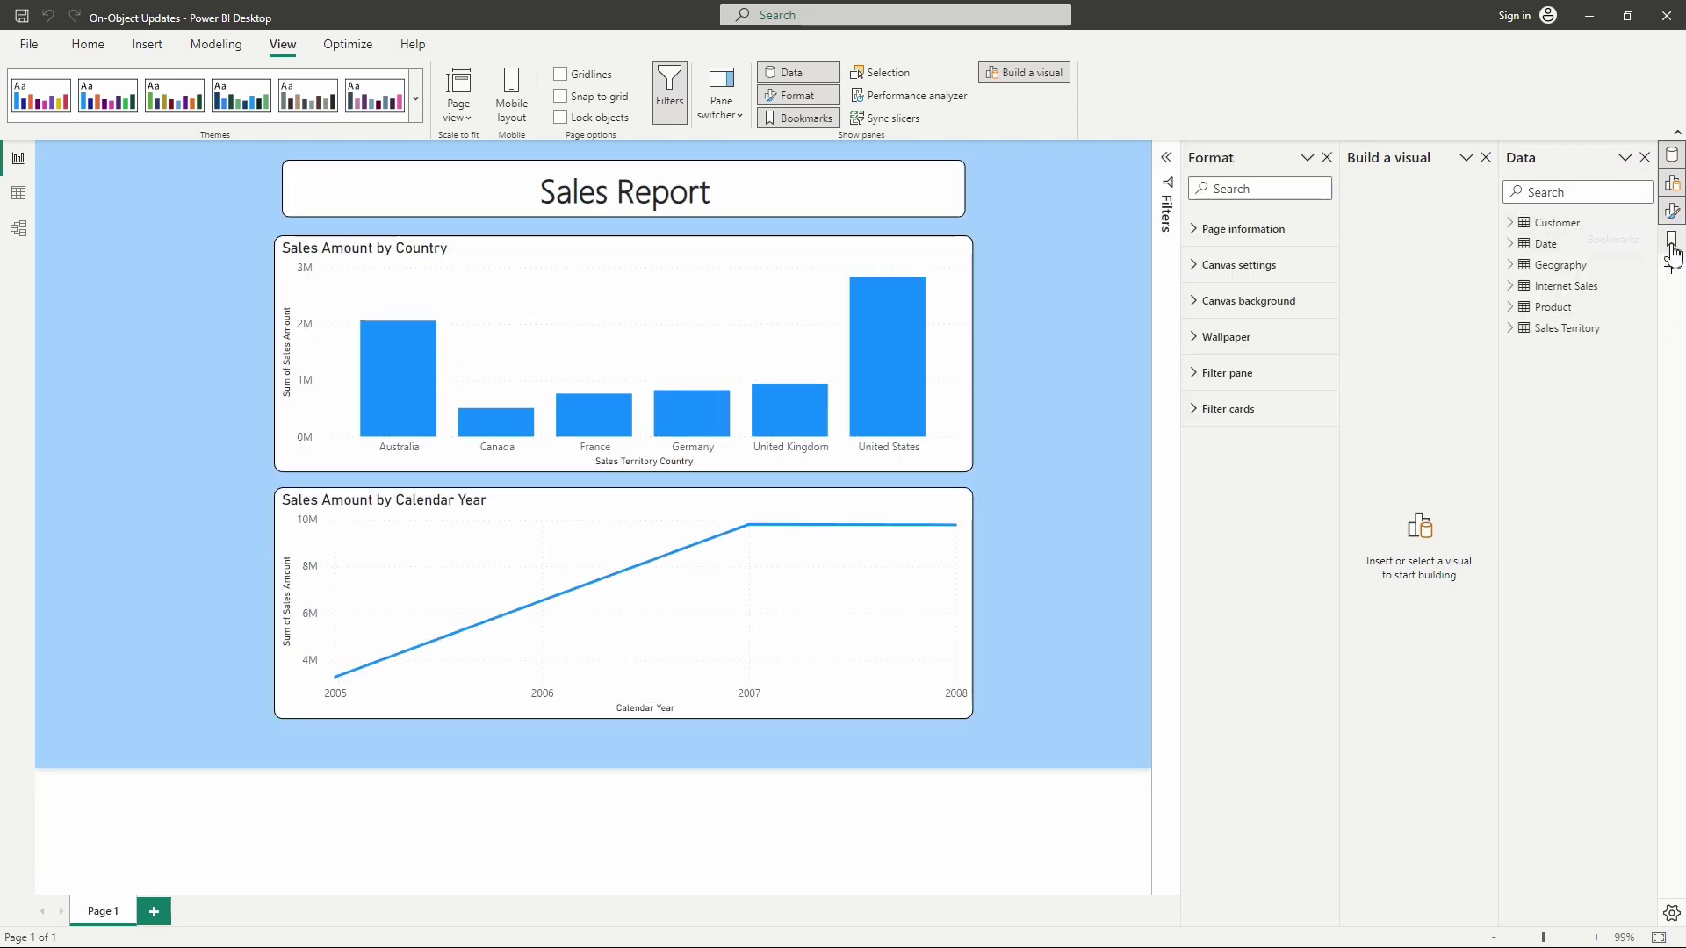
pyautogui.rightClick(1671, 246)
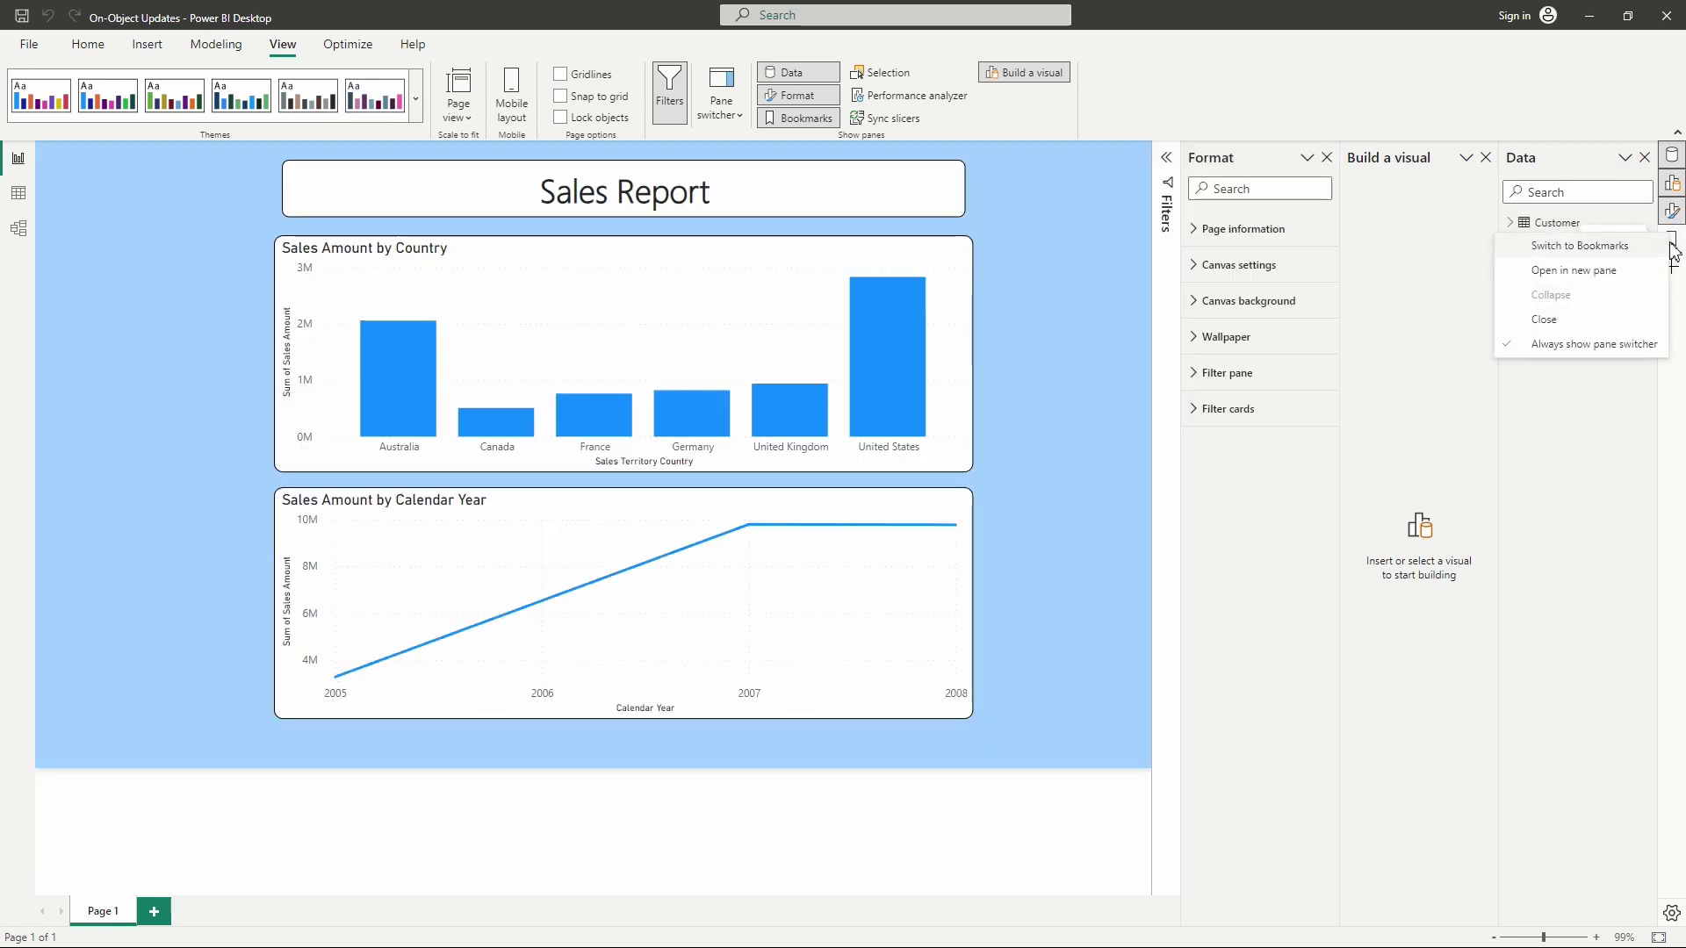
pyautogui.click(1637, 272)
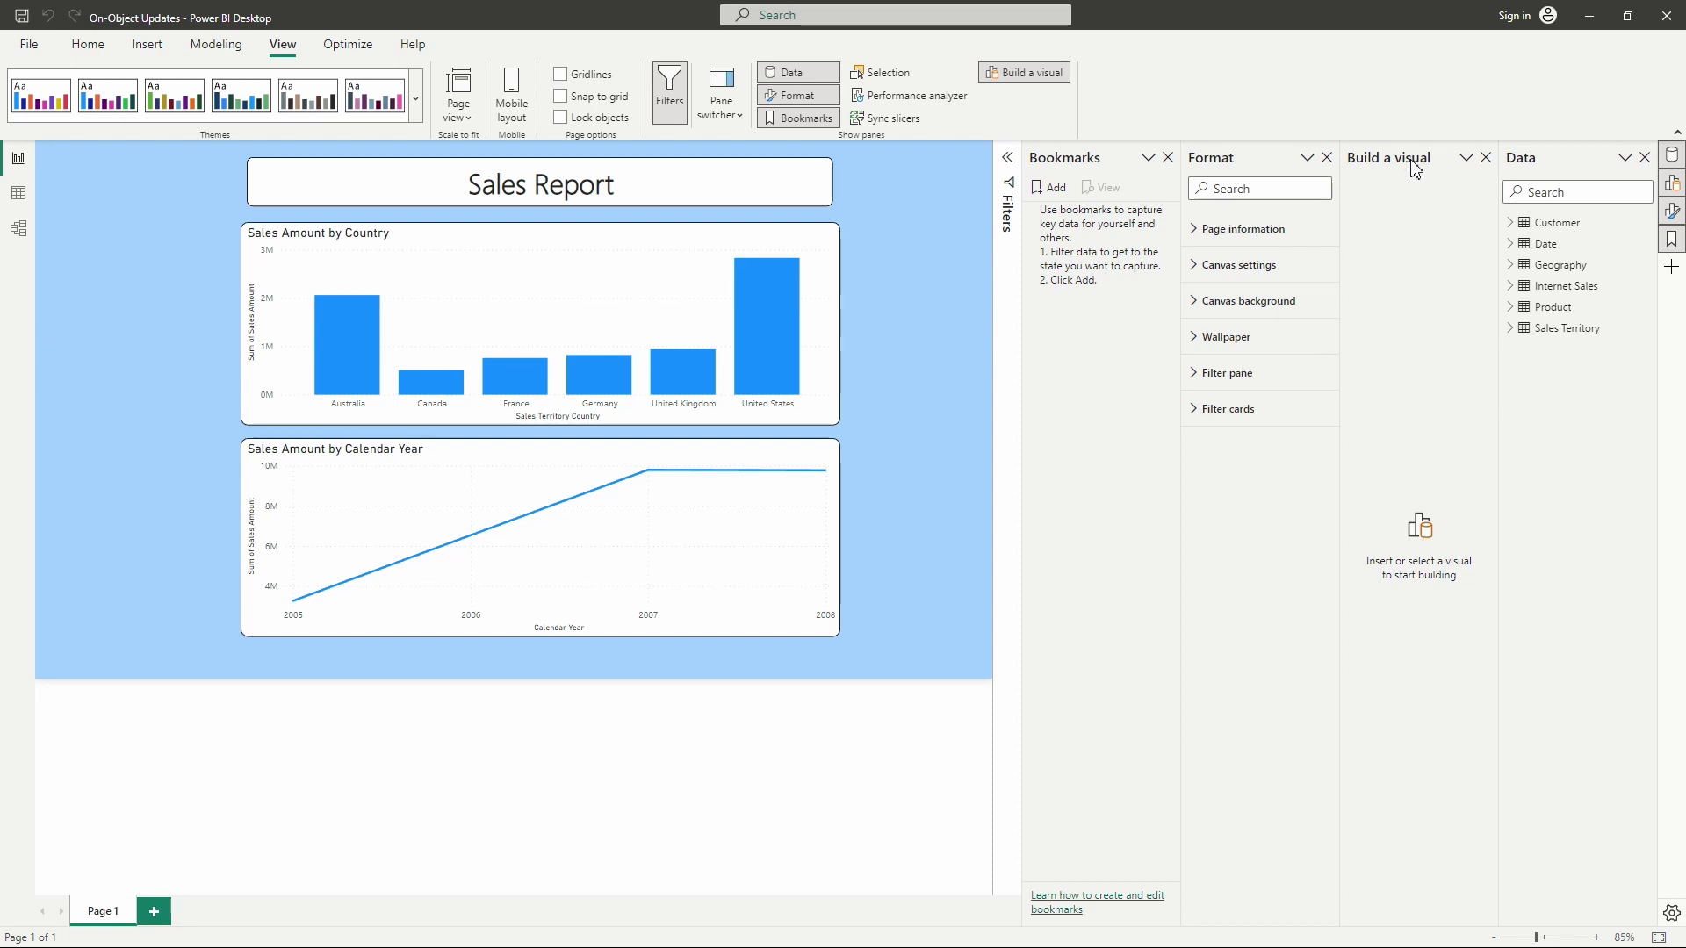
pyautogui.click(1486, 167)
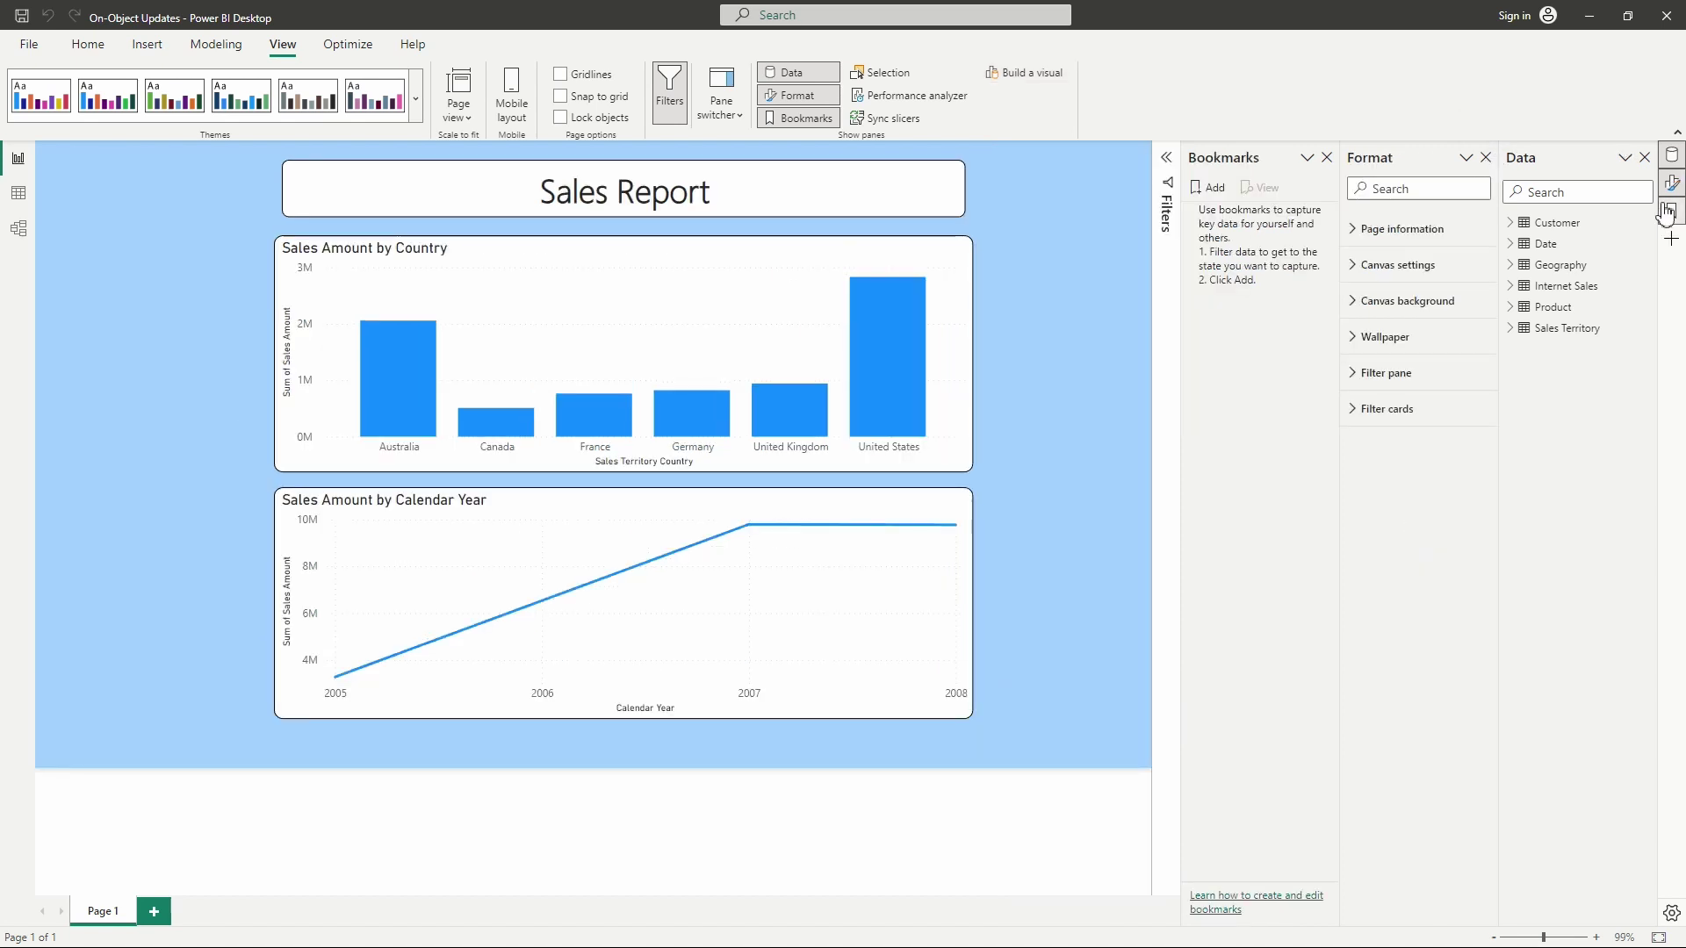
# - Reopen Data and Bookmarks as separate panes and move Build a visual onto the visuals
pyautogui.click(1024, 79)
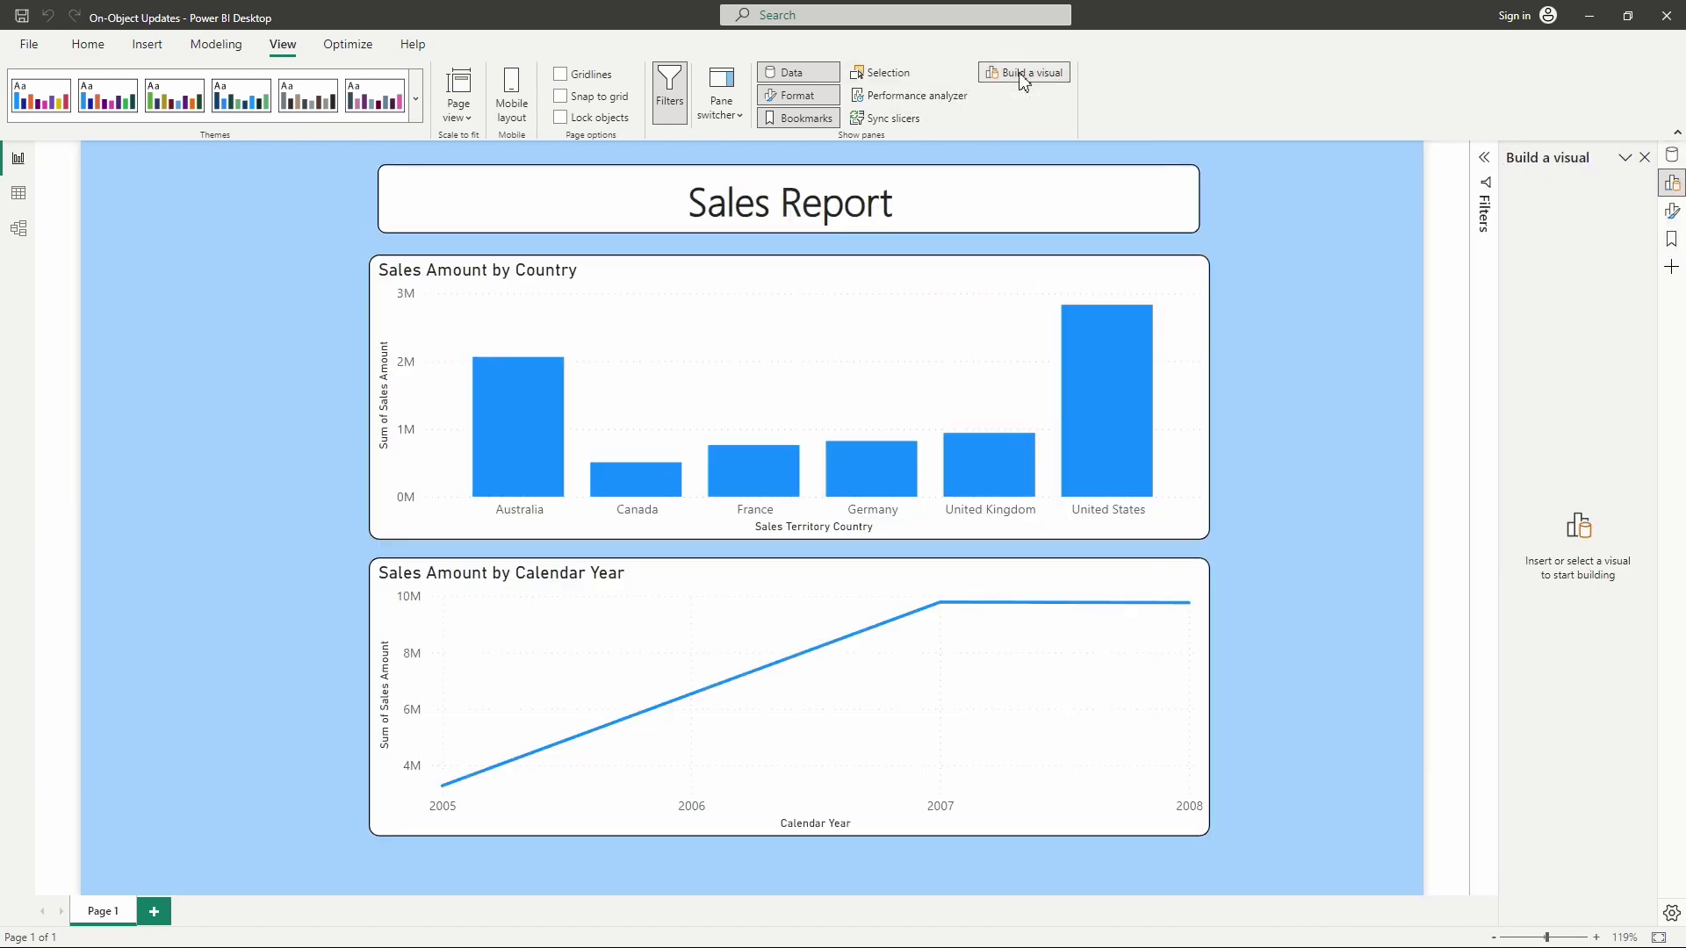
pyautogui.rightClick(1671, 186)
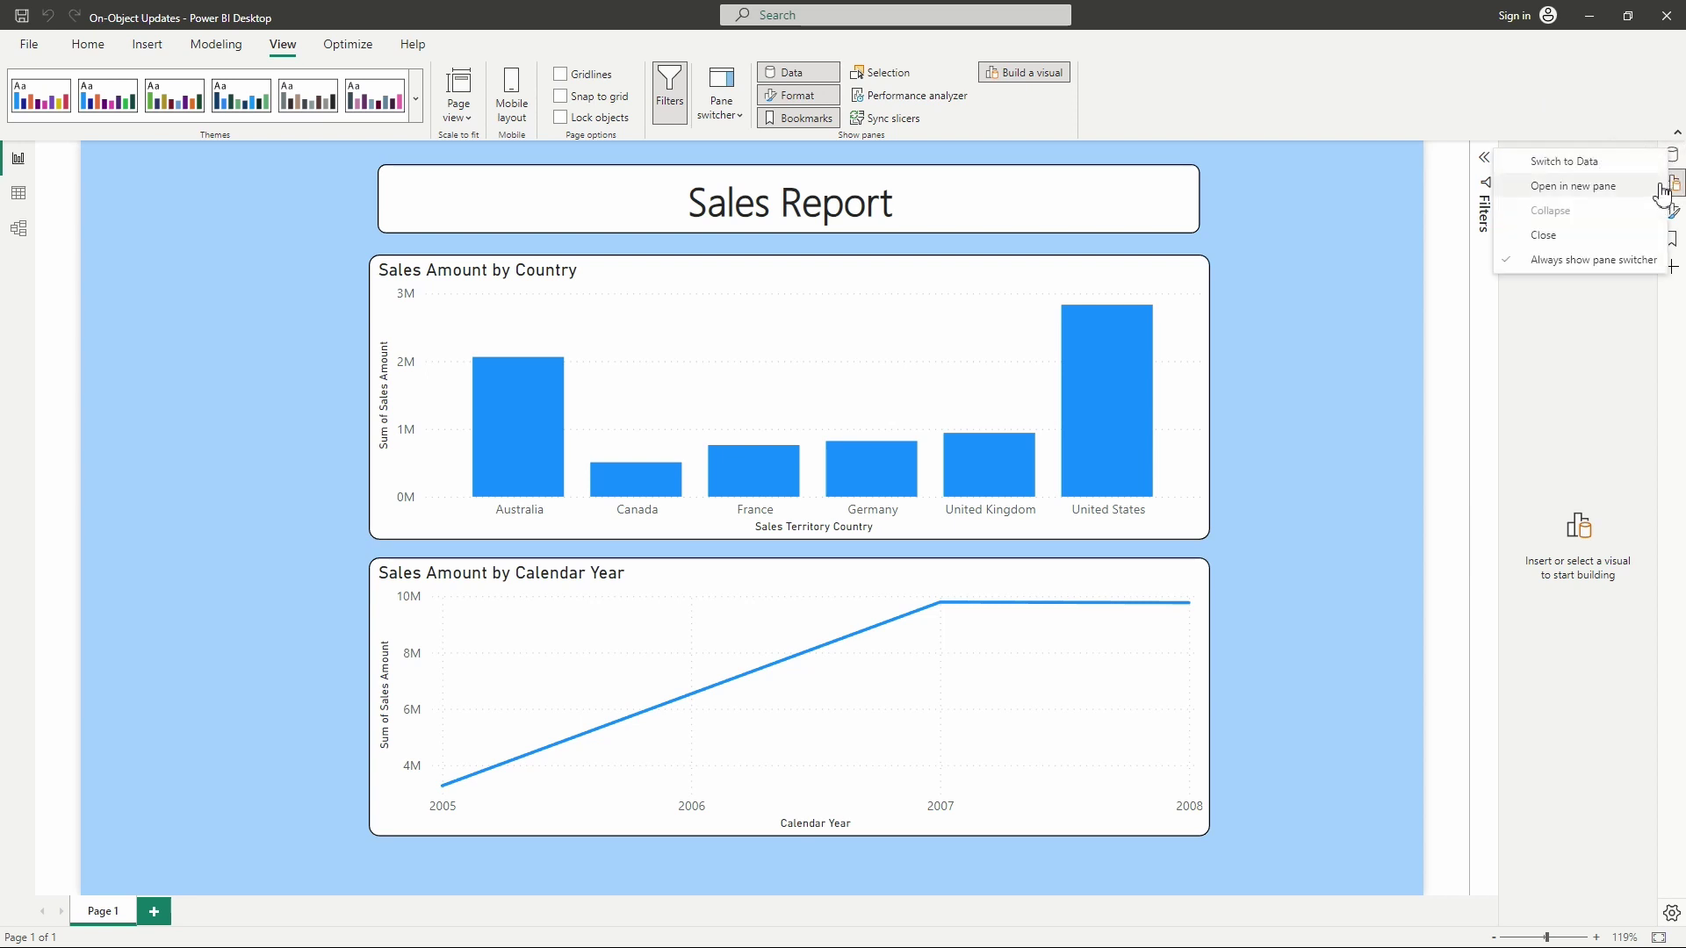
pyautogui.click(1662, 187)
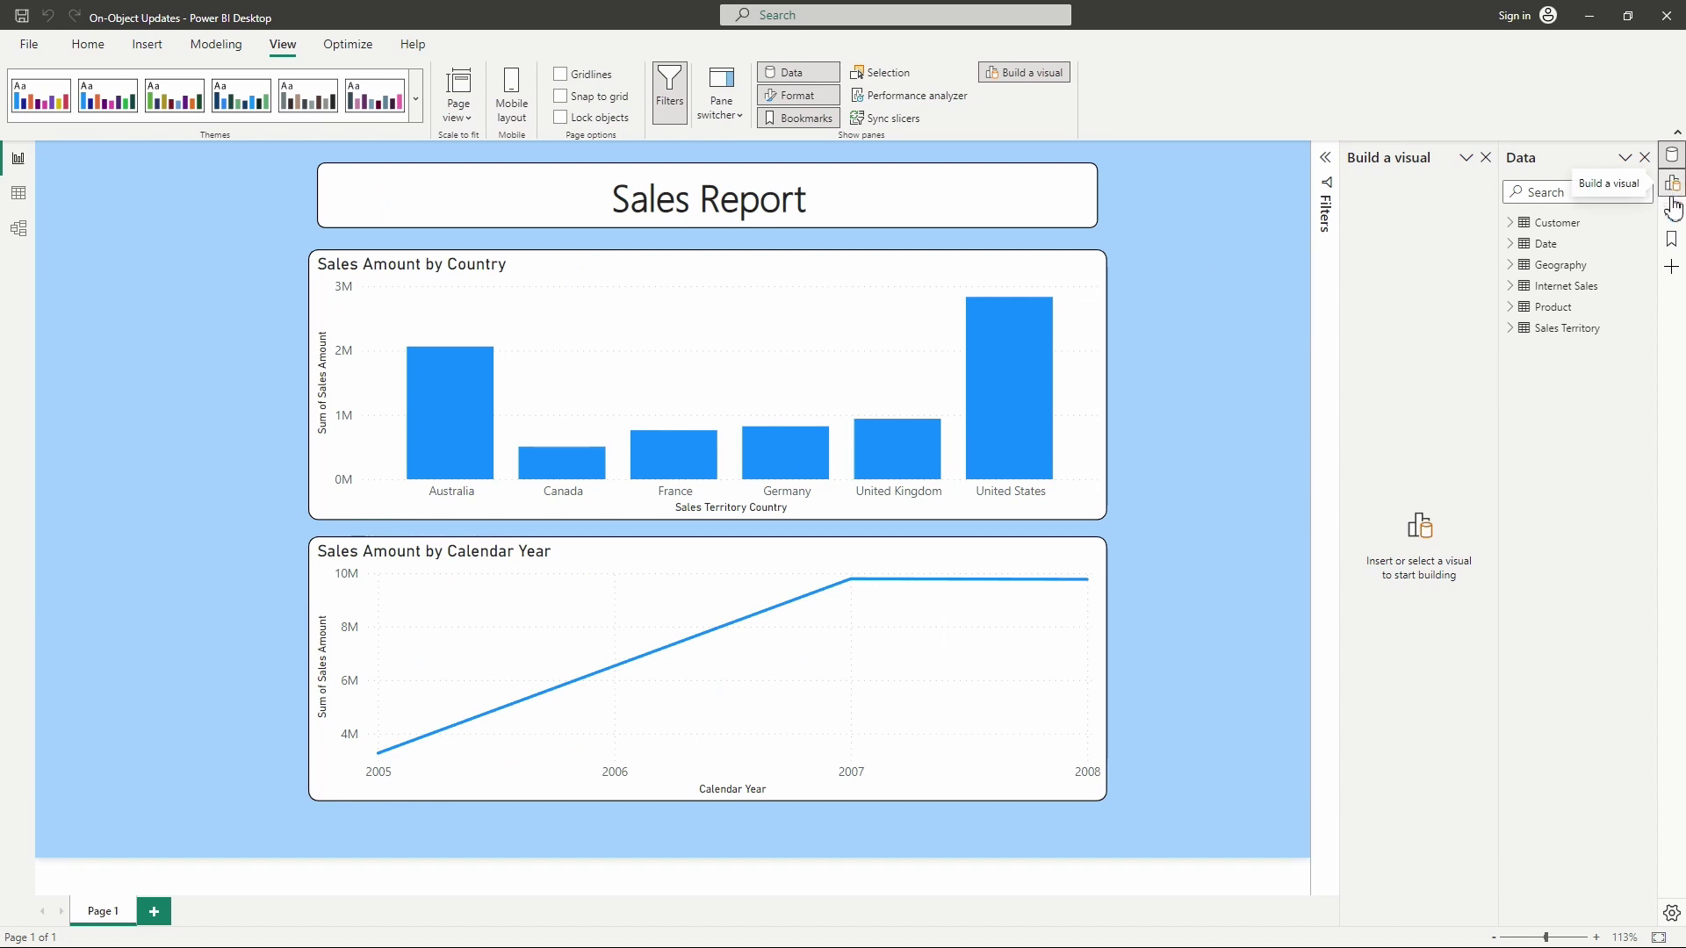
pyautogui.rightClick(1669, 239)
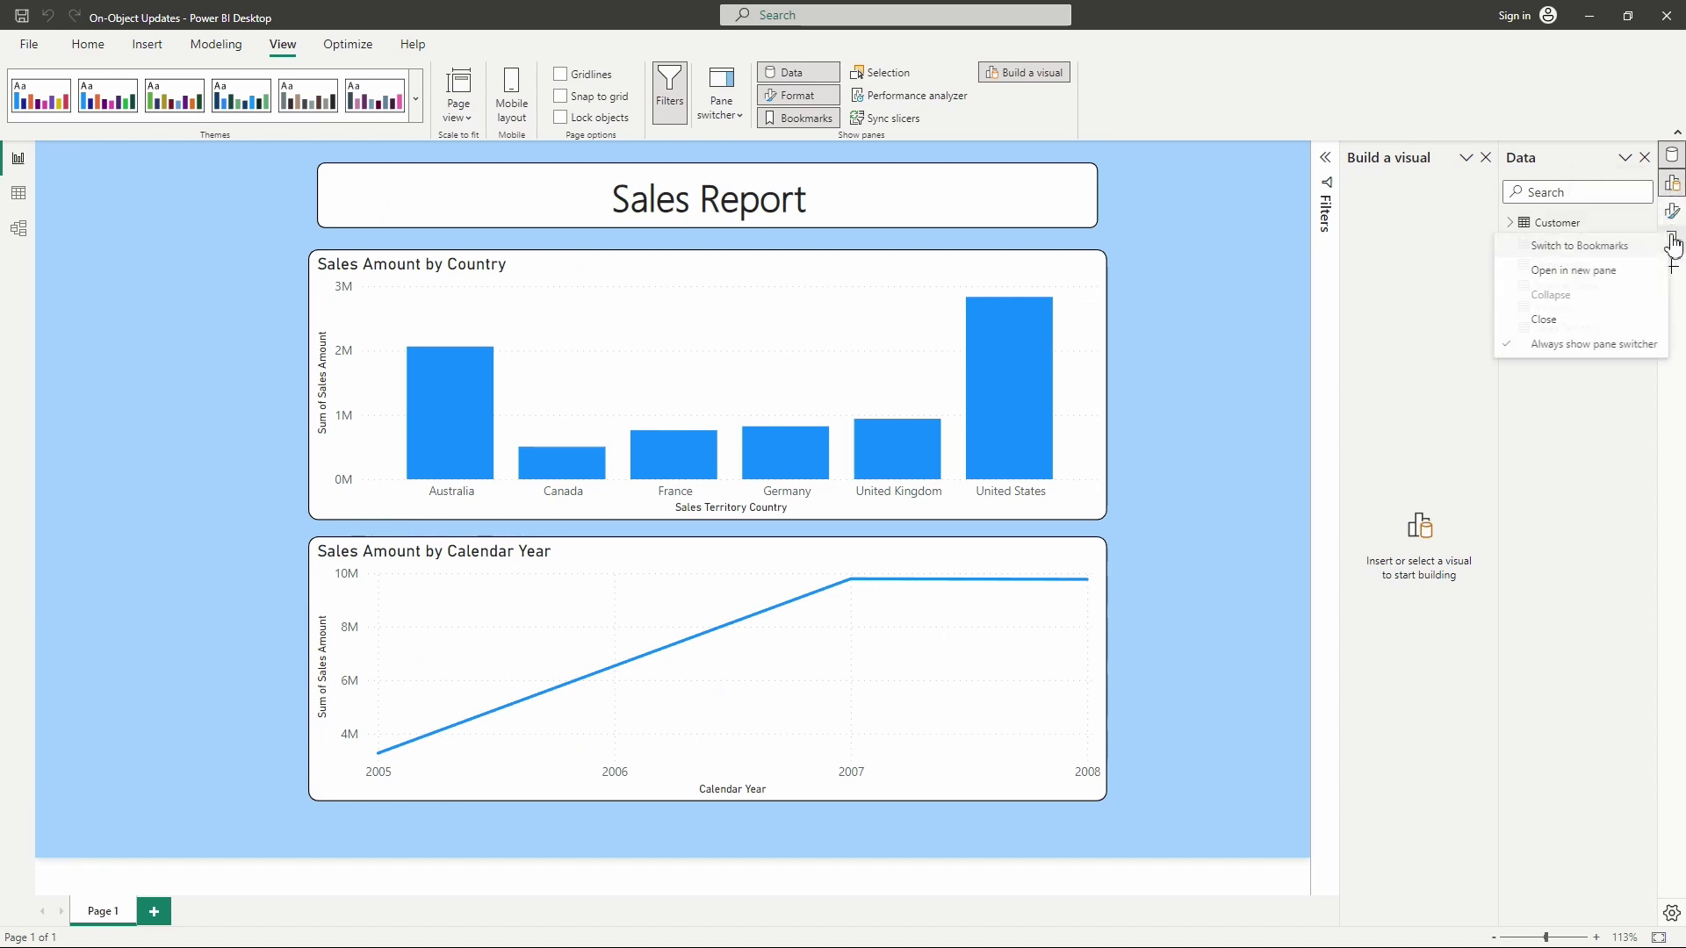
pyautogui.click(1645, 274)
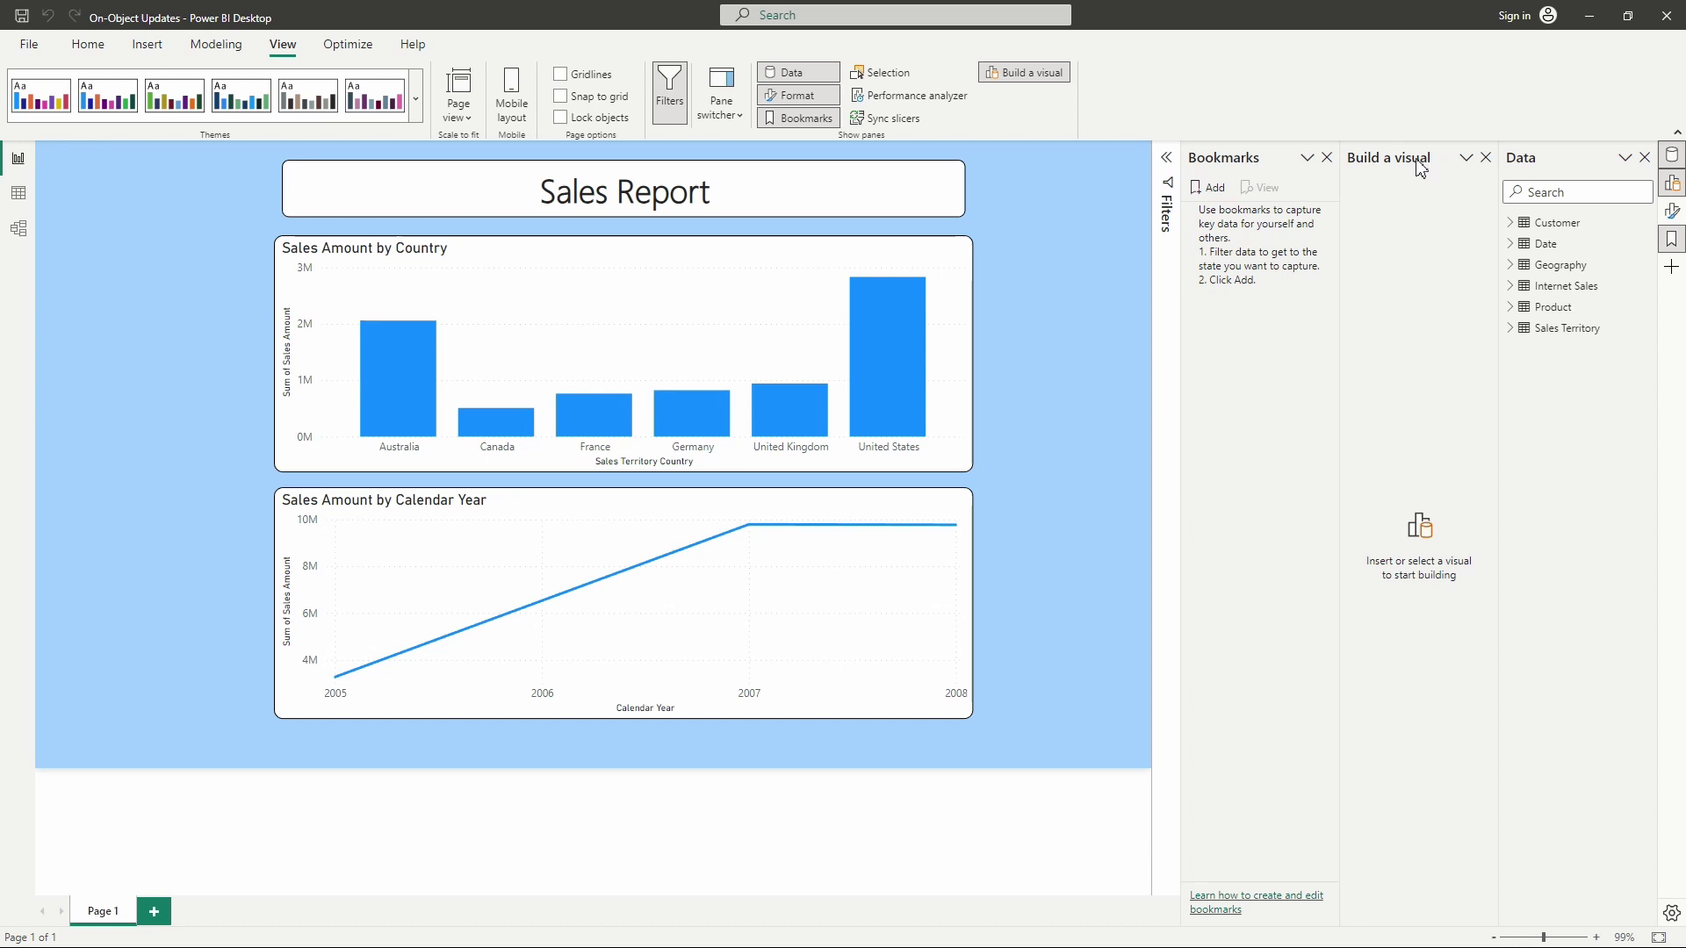
pyautogui.click(1467, 158)
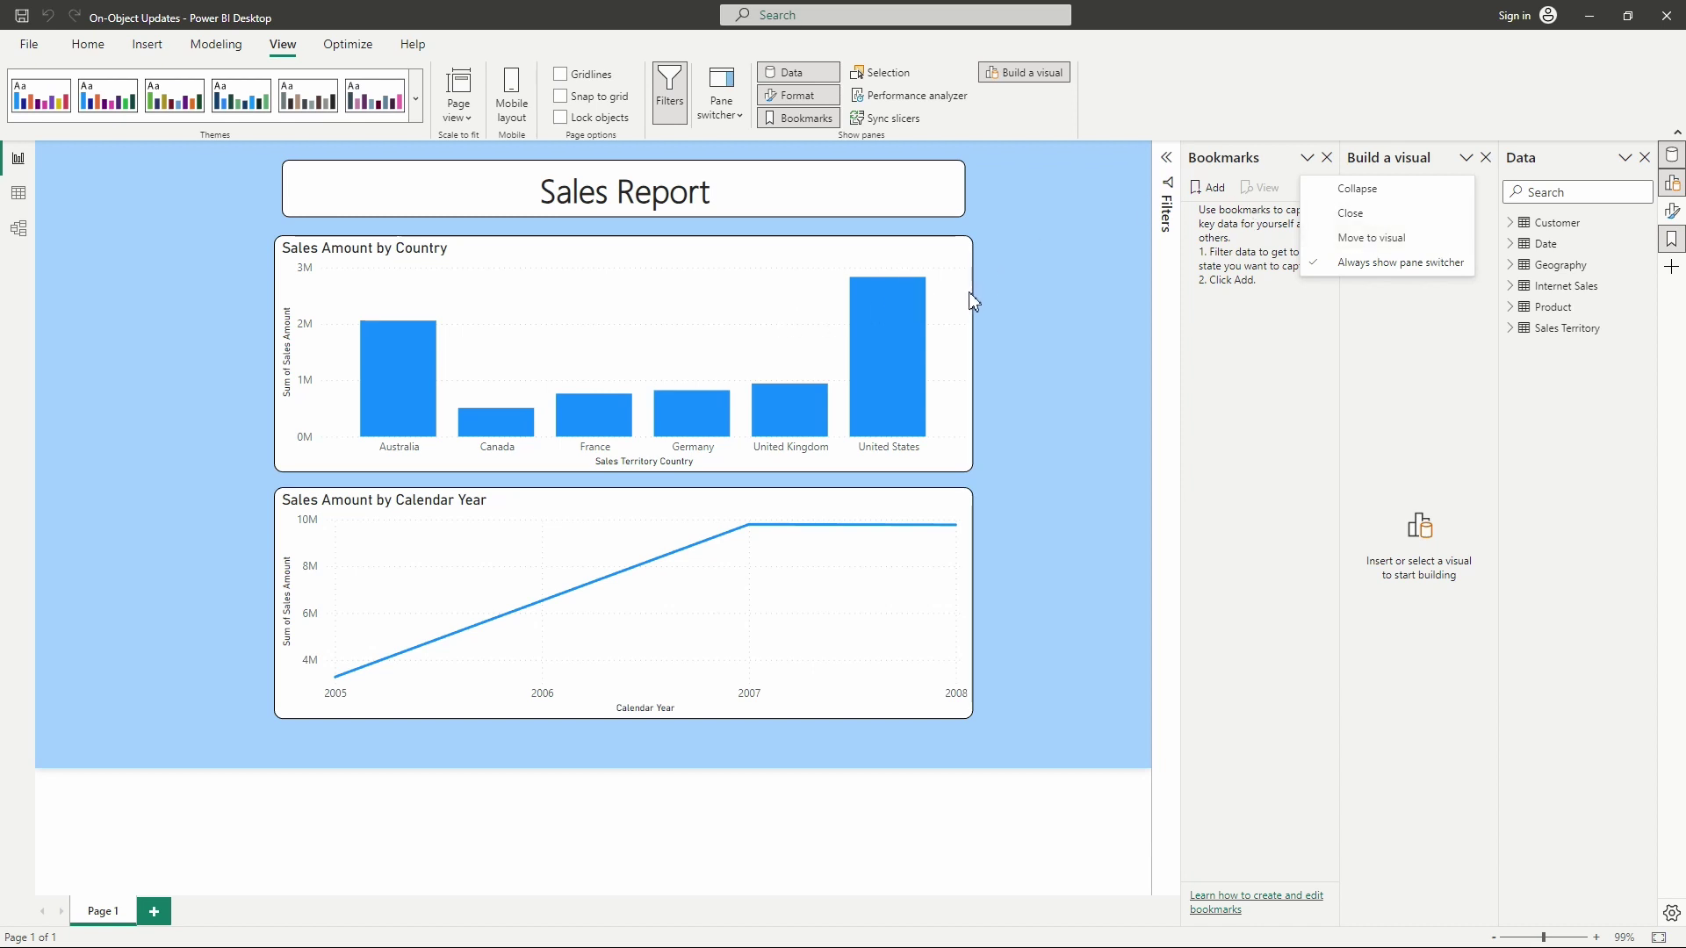
pyautogui.click(1334, 241)
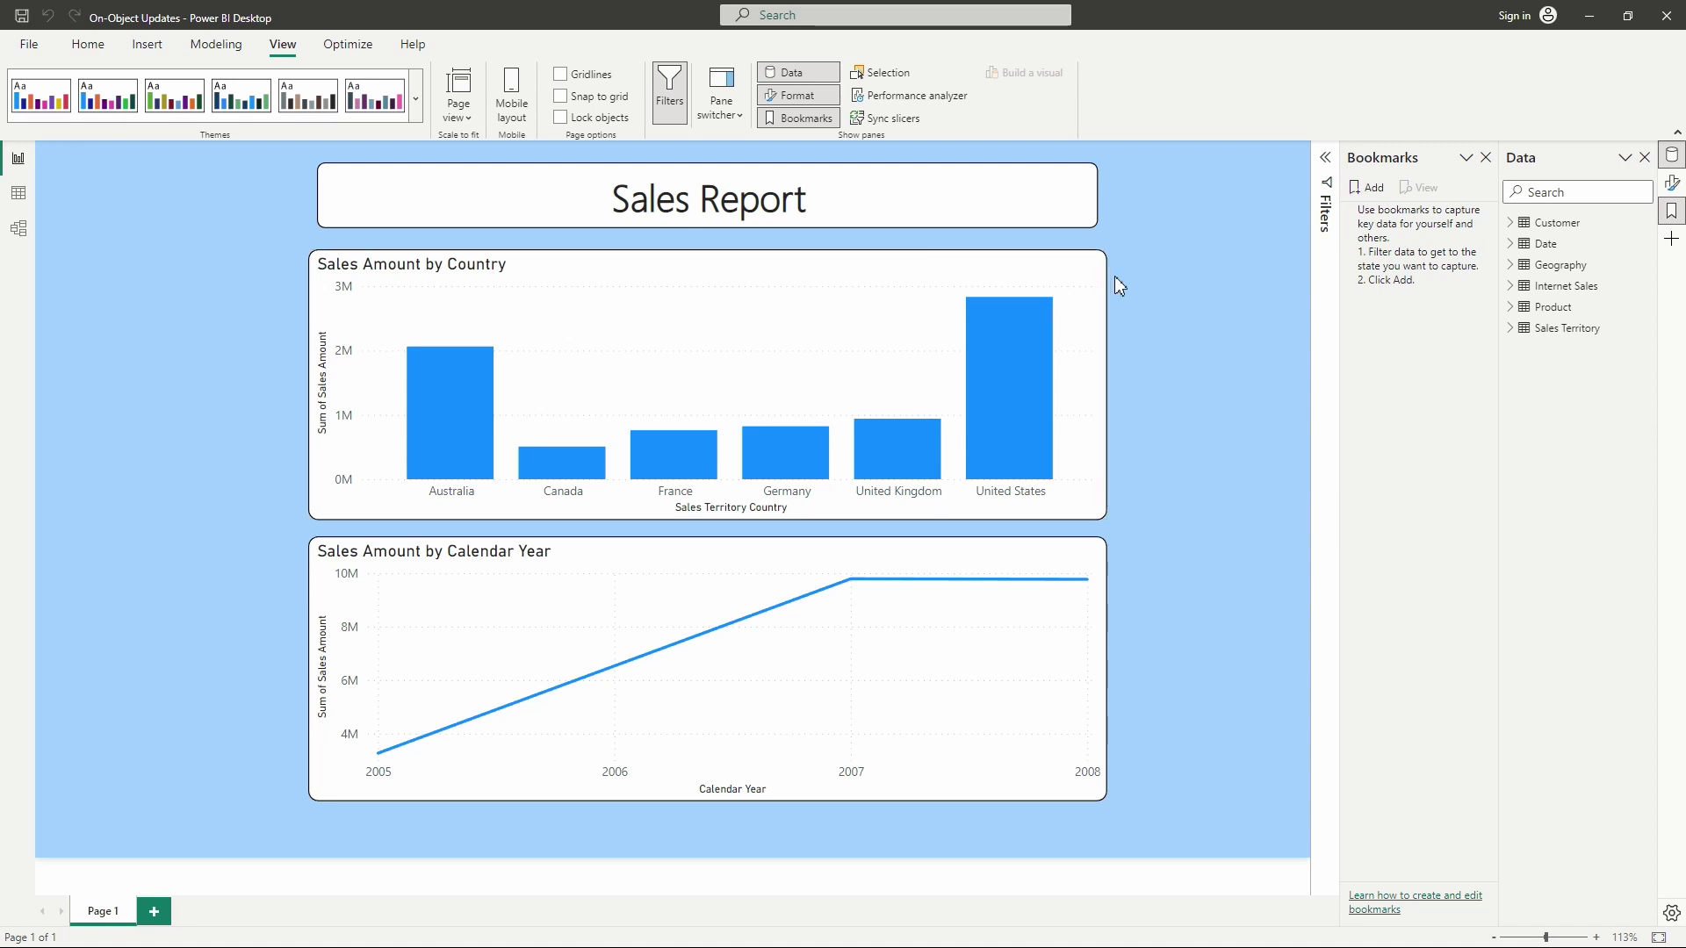
pyautogui.click(1103, 291)
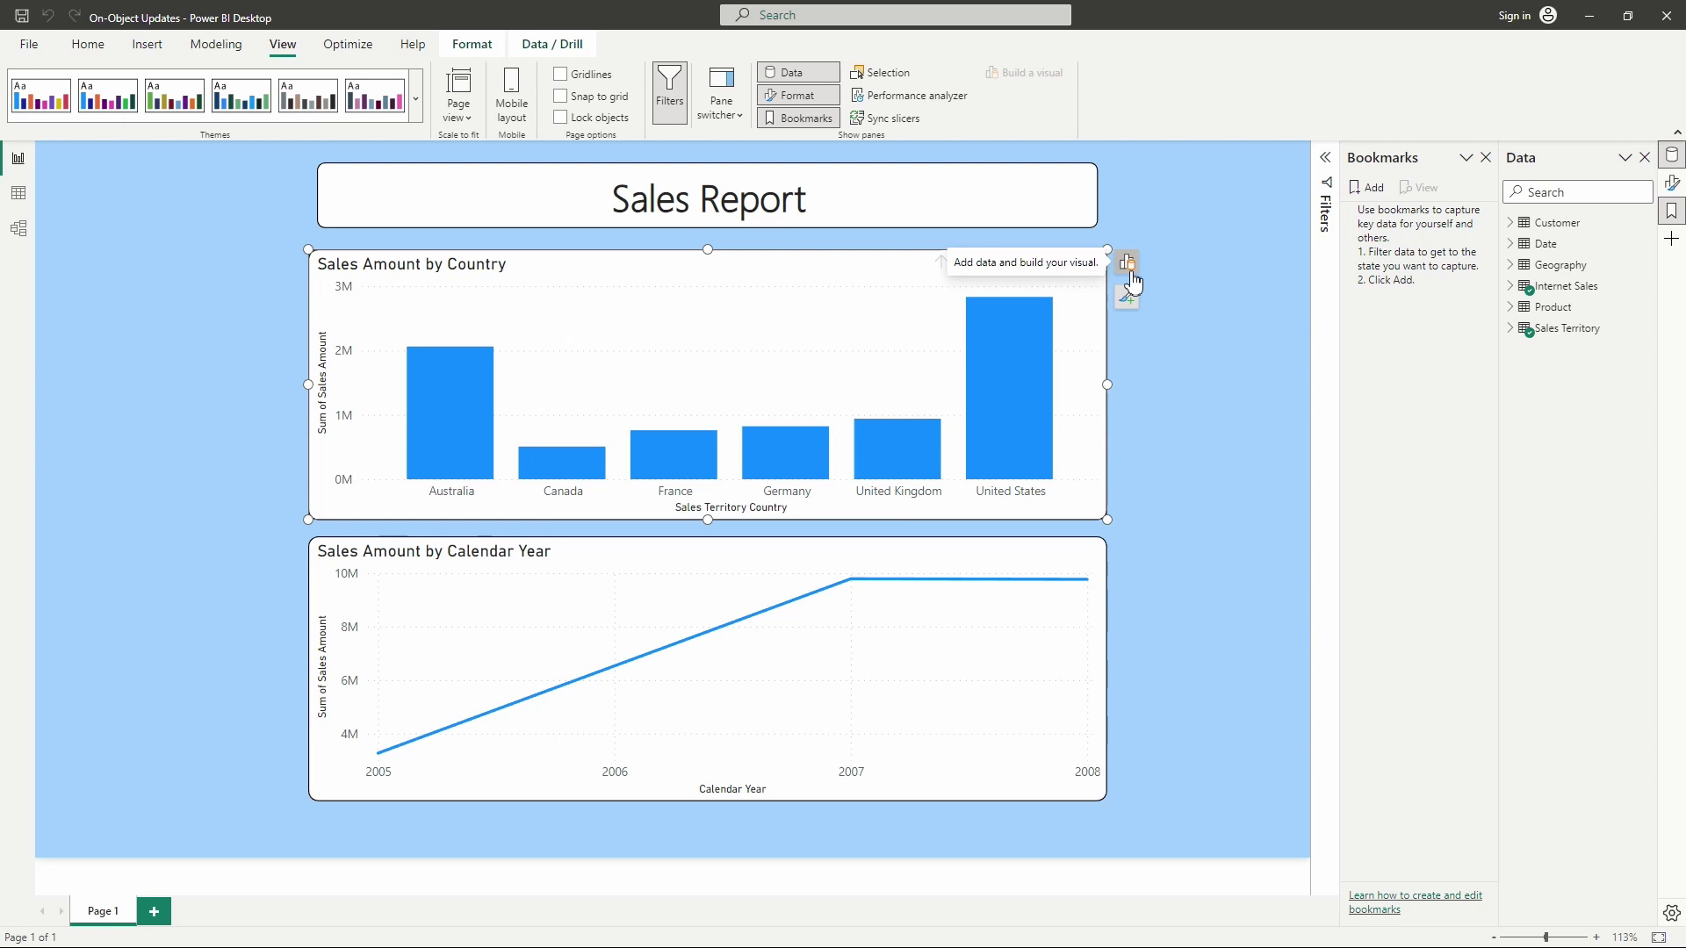
pyautogui.click(1130, 263)
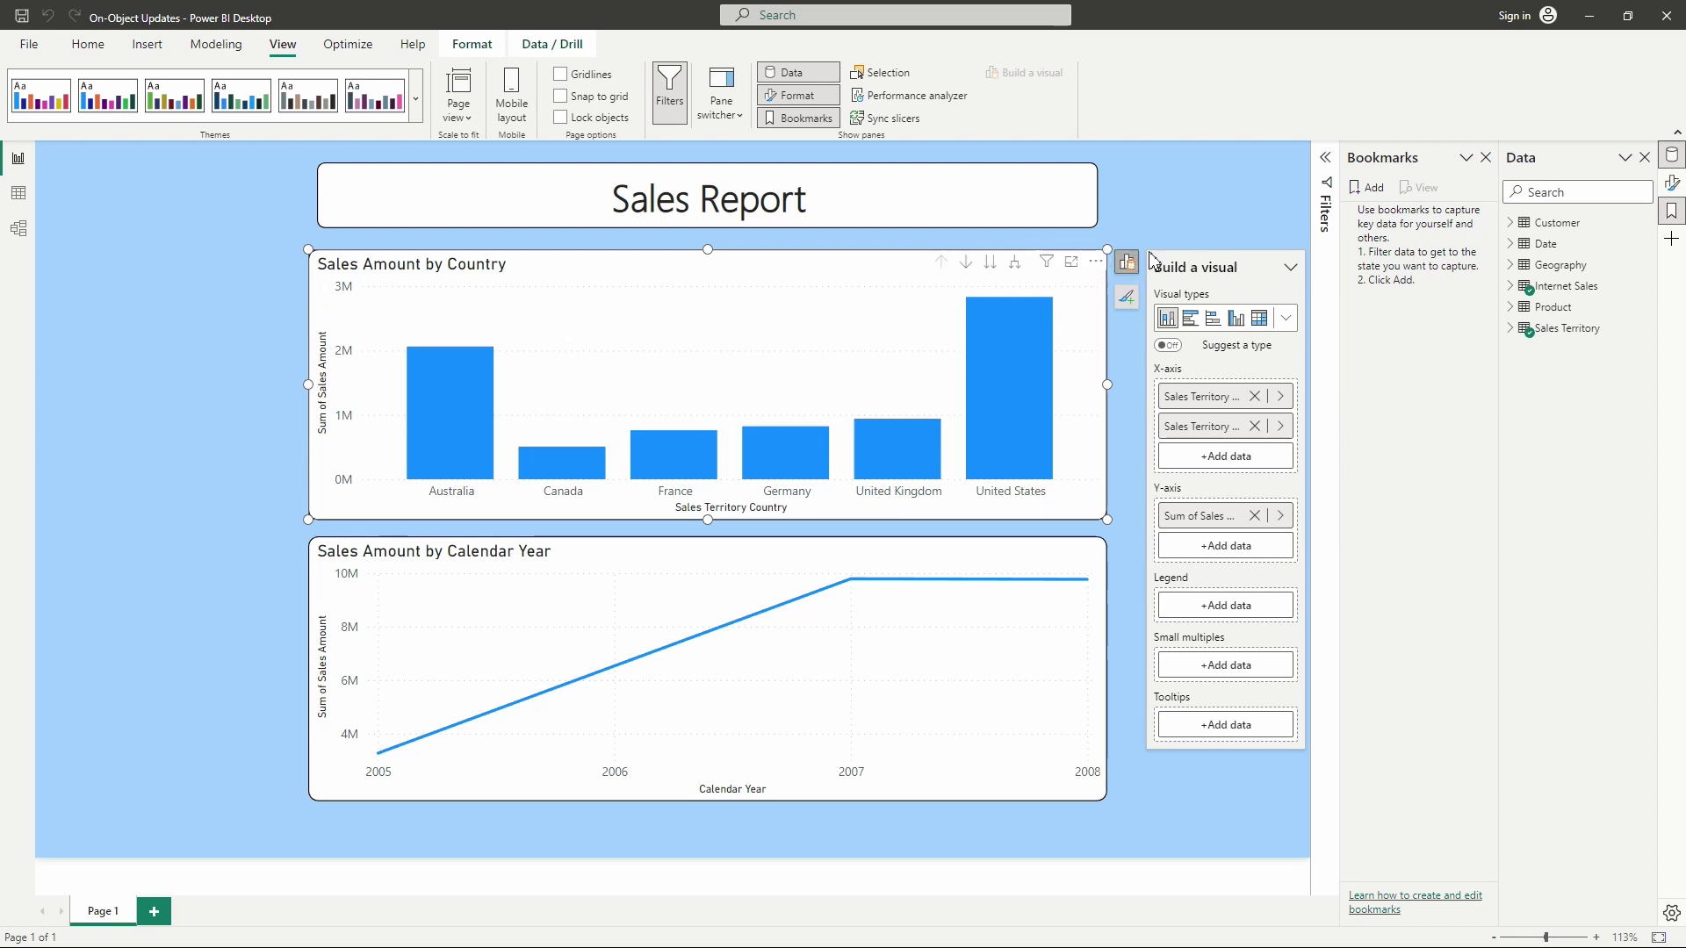
pyautogui.click(1208, 234)
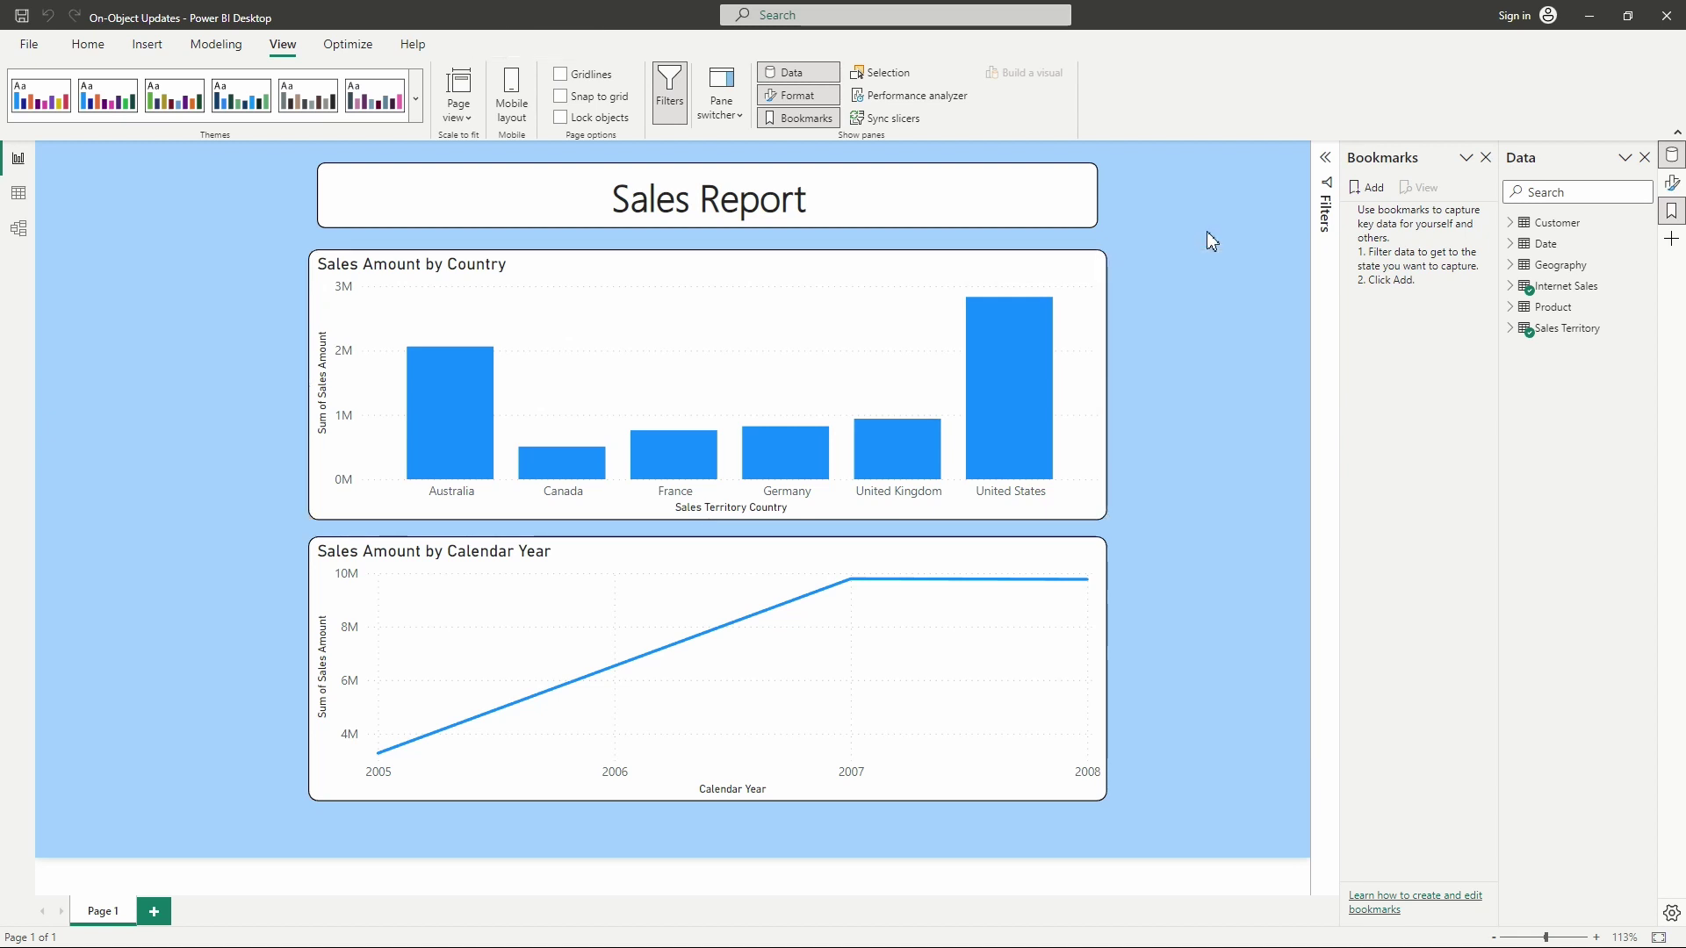
pyautogui.click(721, 109)
# - Return Build a visual to the side panes and show Data, Bookmarks and Filters beside the report
pyautogui.click(767, 173)
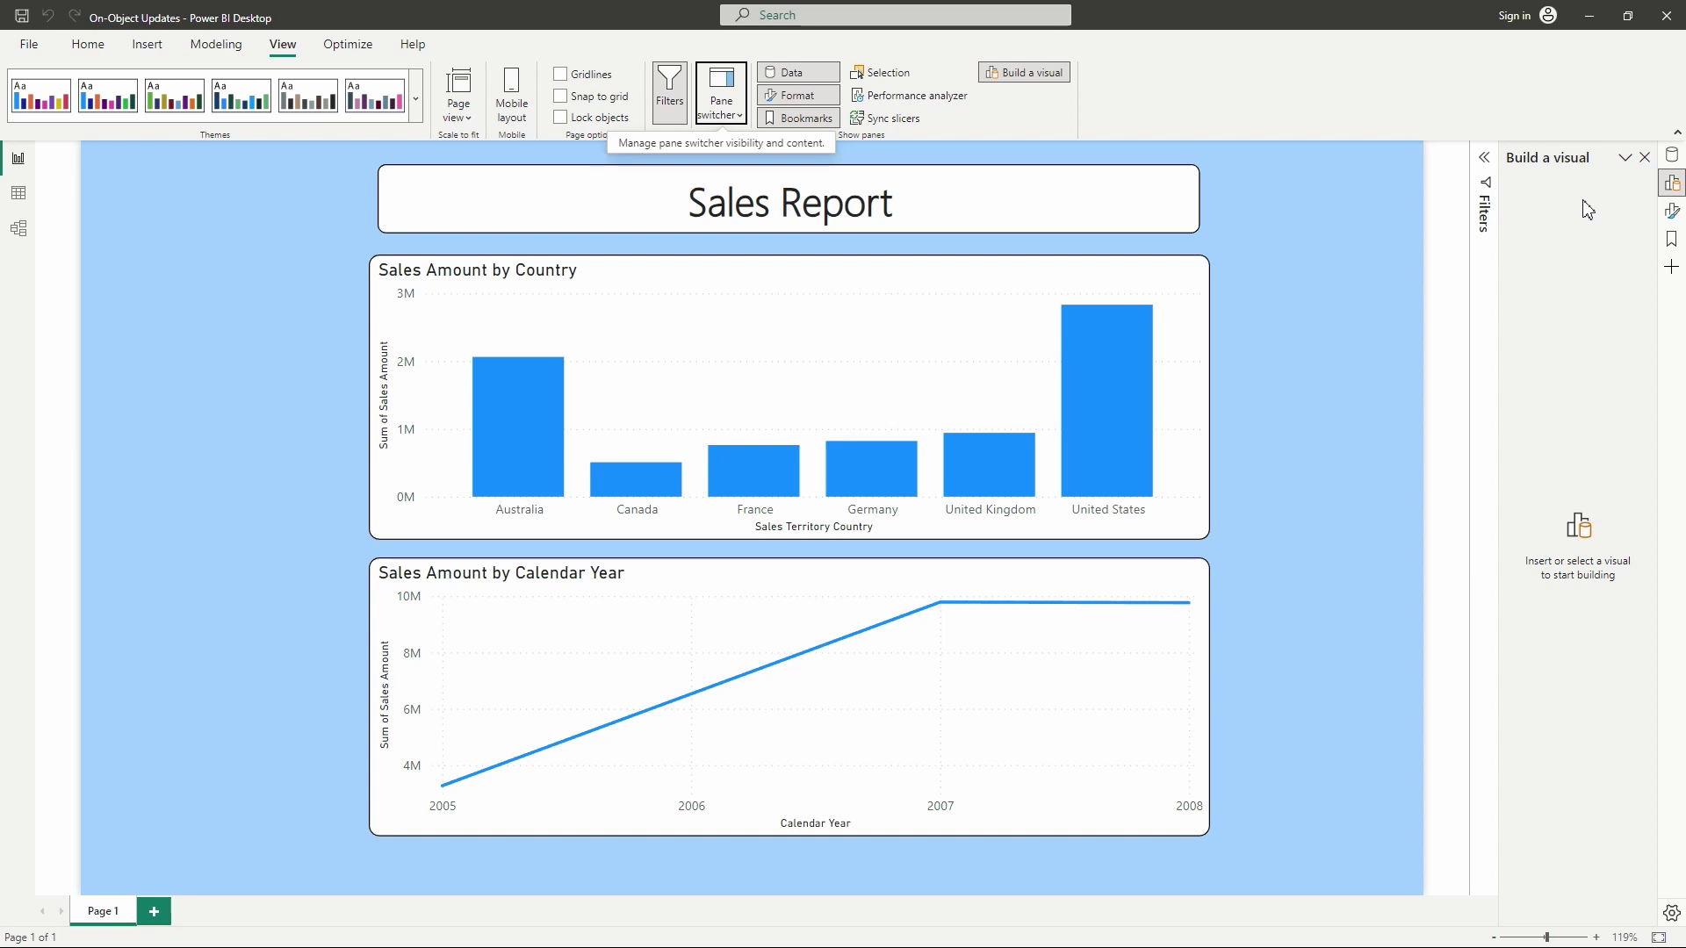
pyautogui.rightClick(1677, 162)
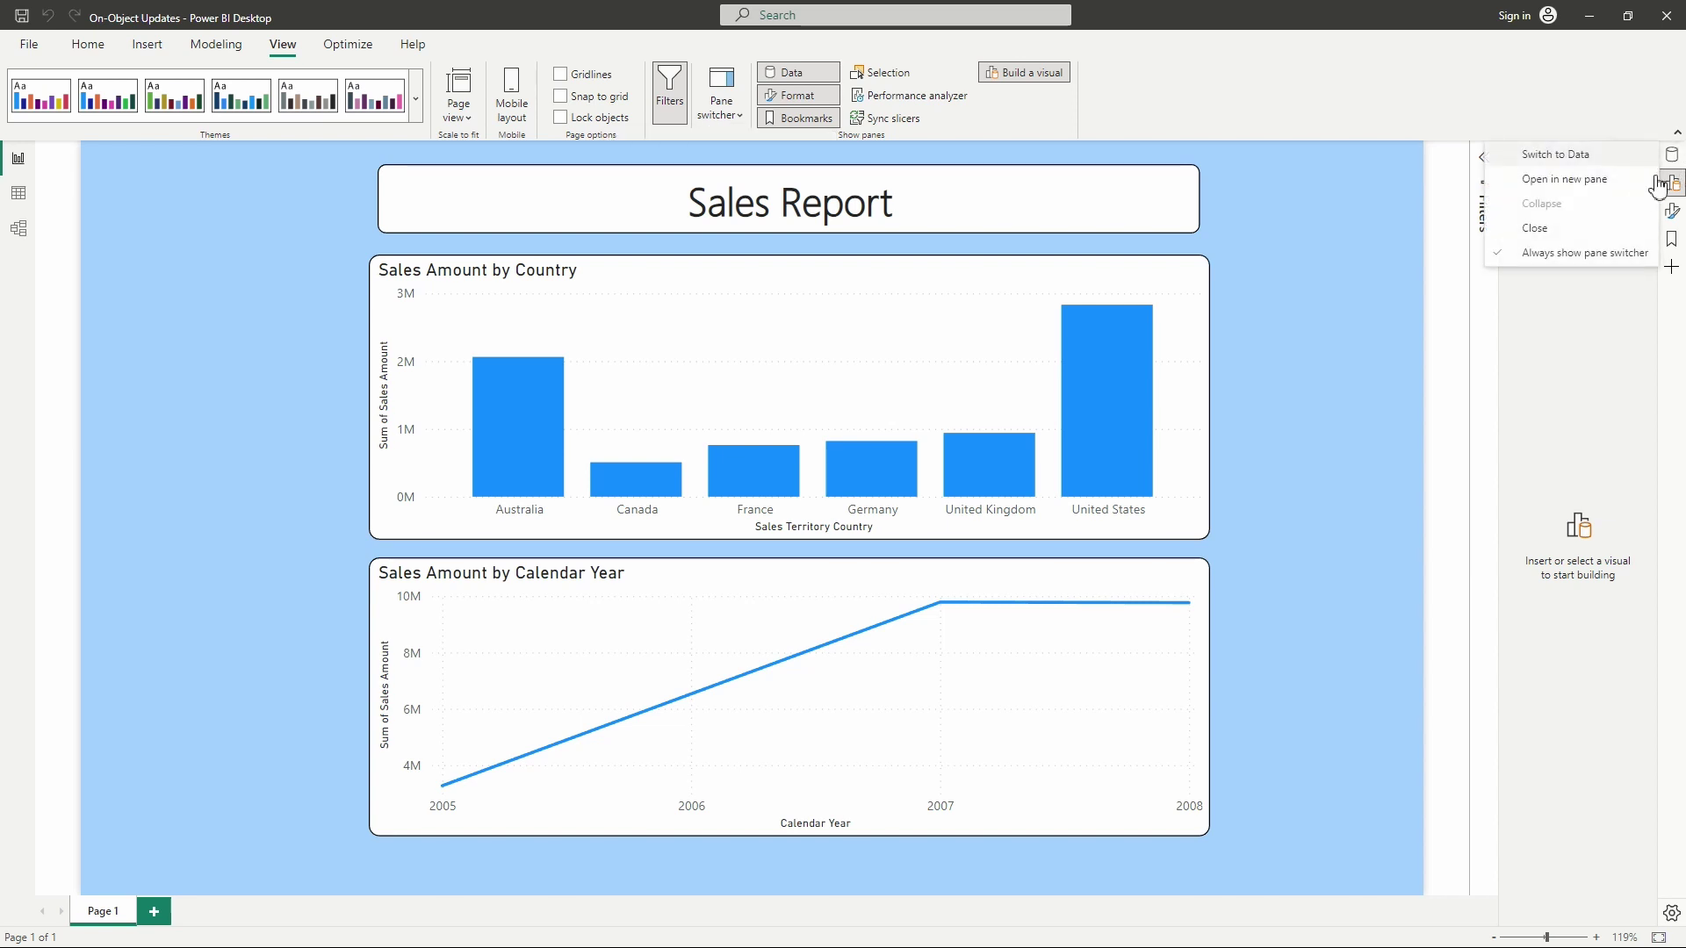
pyautogui.click(1635, 181)
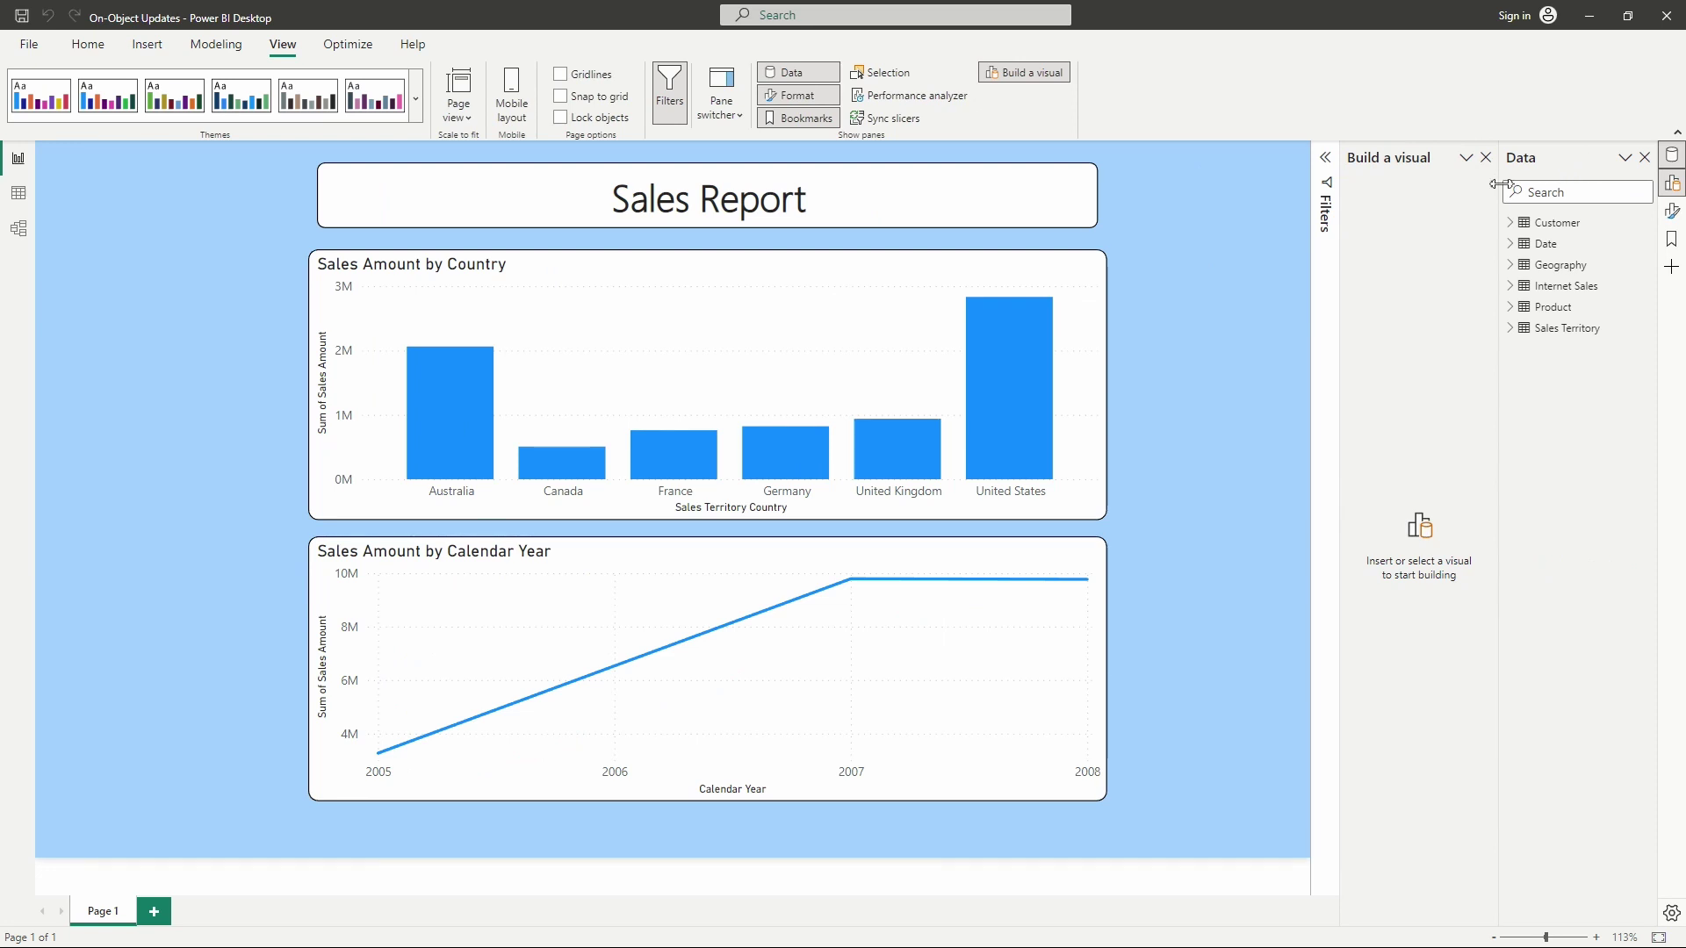
pyautogui.click(1672, 239)
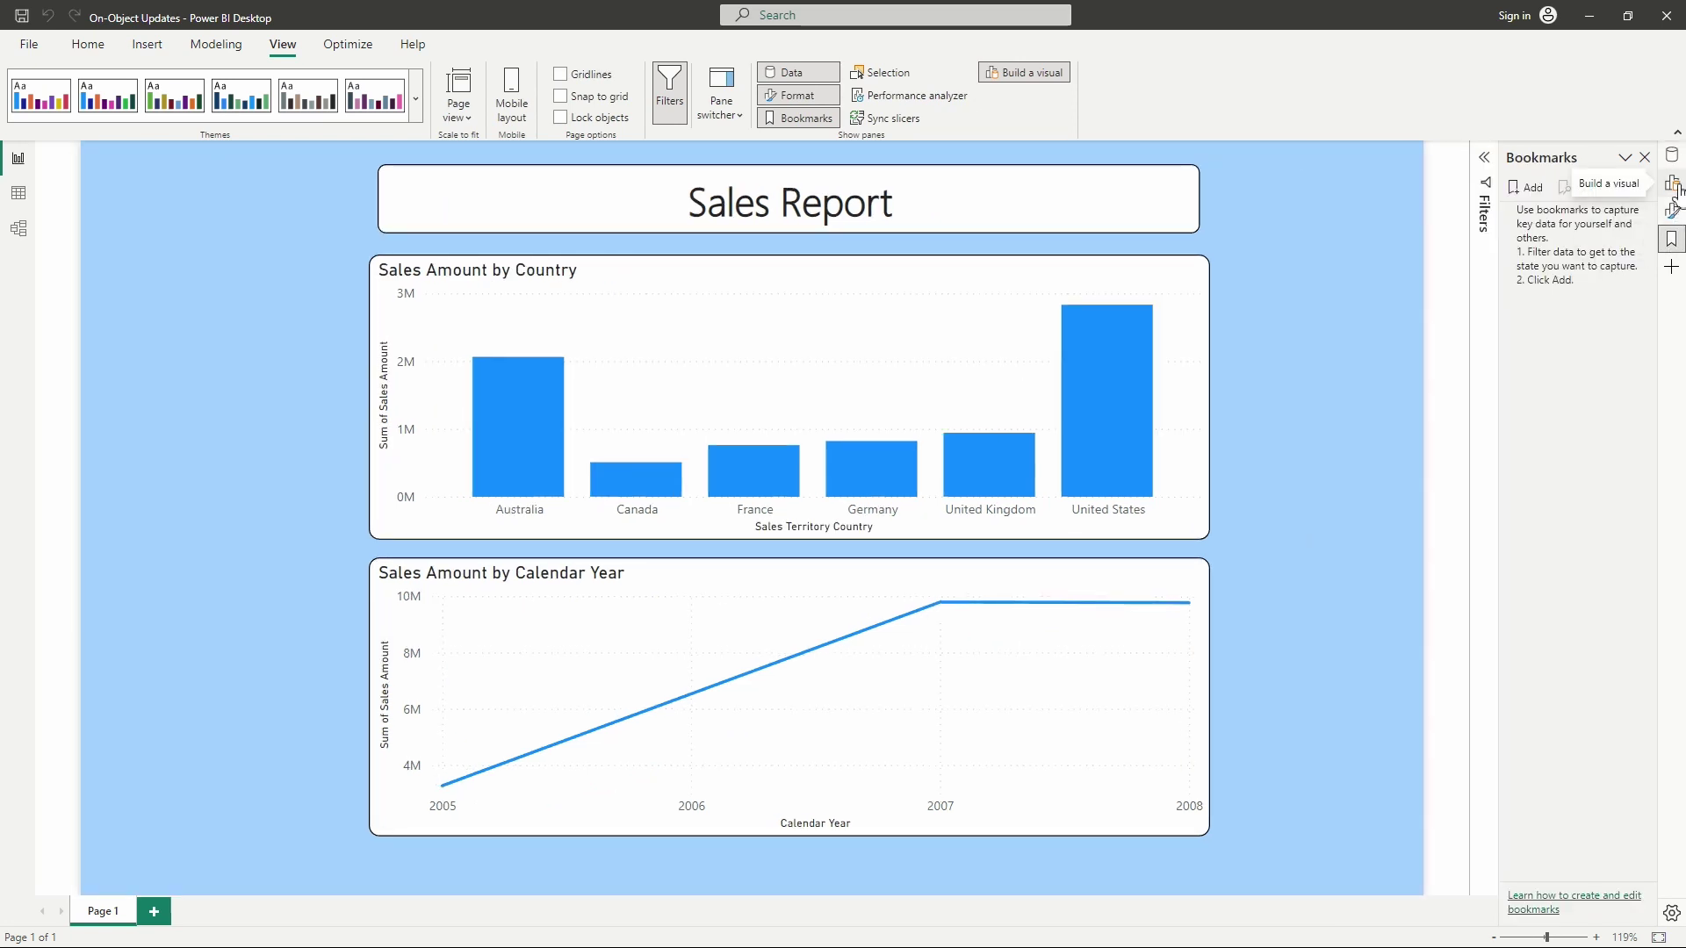
pyautogui.click(1484, 158)
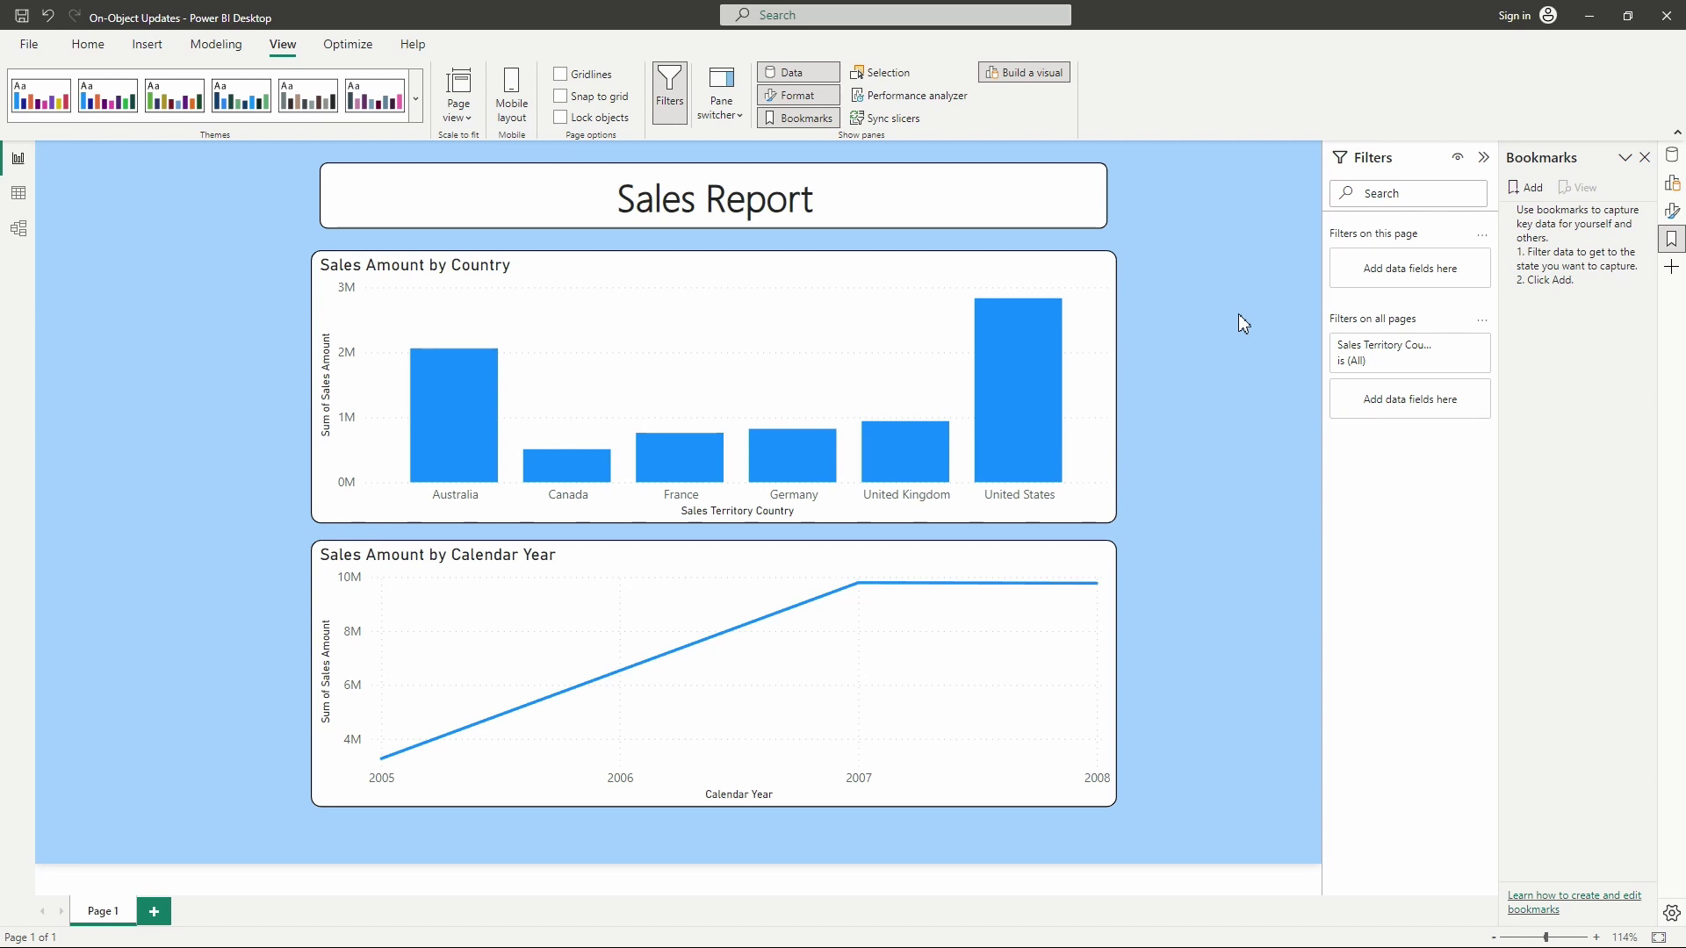
# - Expand the Sales Territory Country filter card to reveal its list of countries
pyautogui.moveTo(1444, 359)
pyautogui.click(1440, 344)
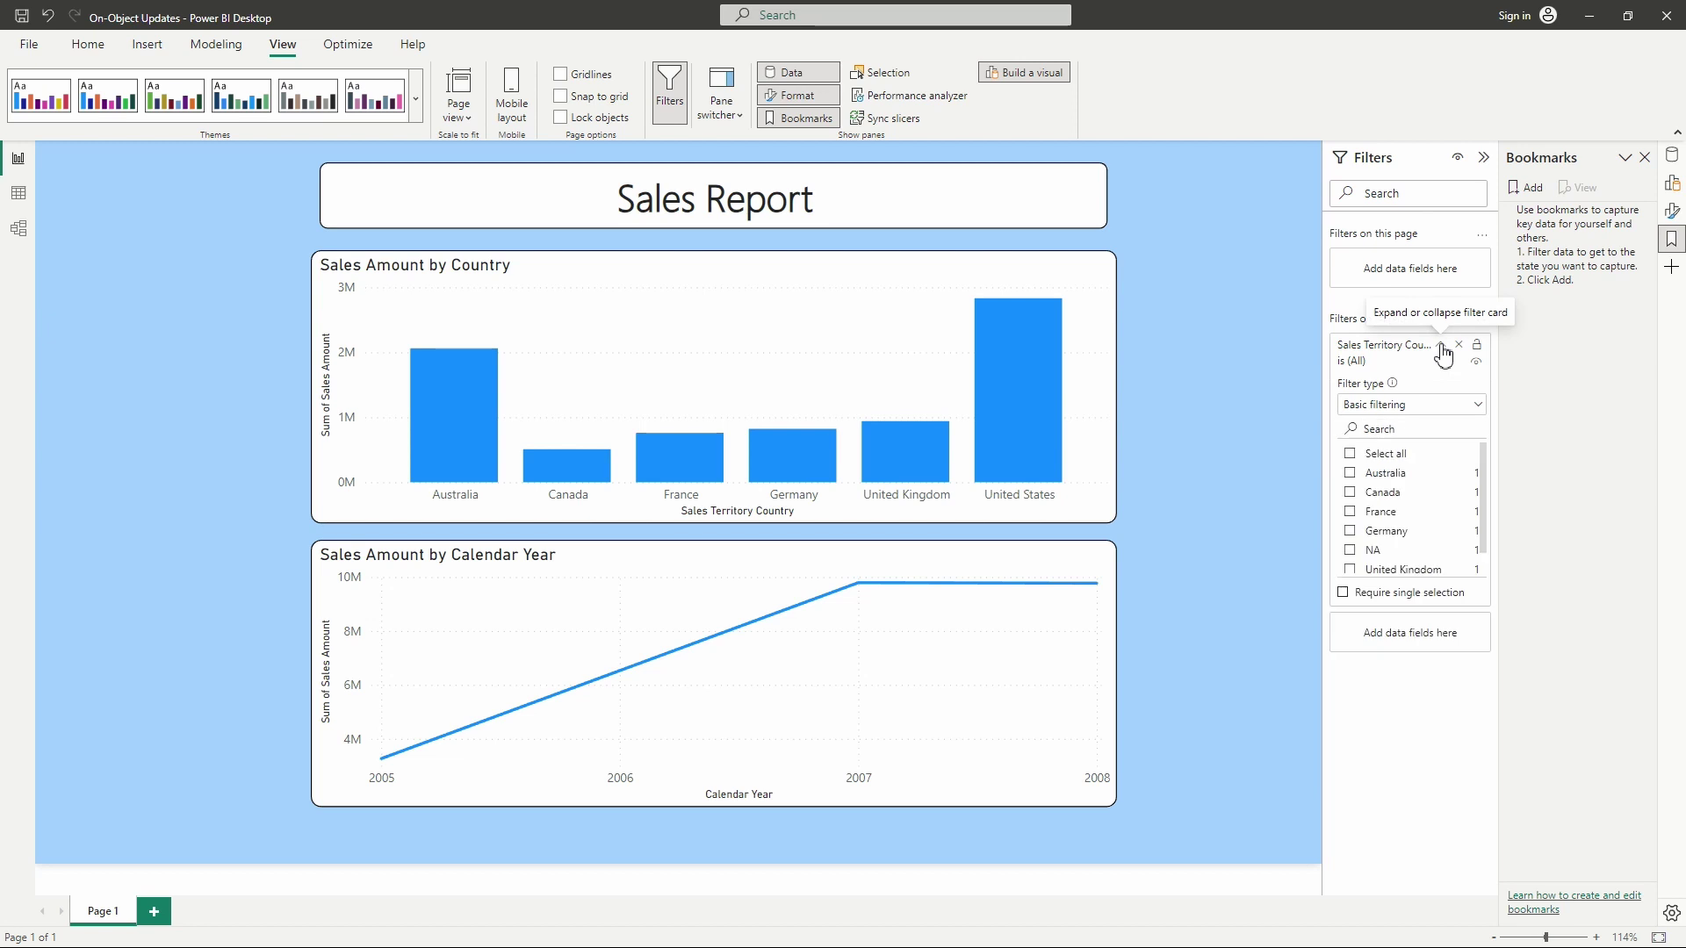
pyautogui.moveTo(456, 433)
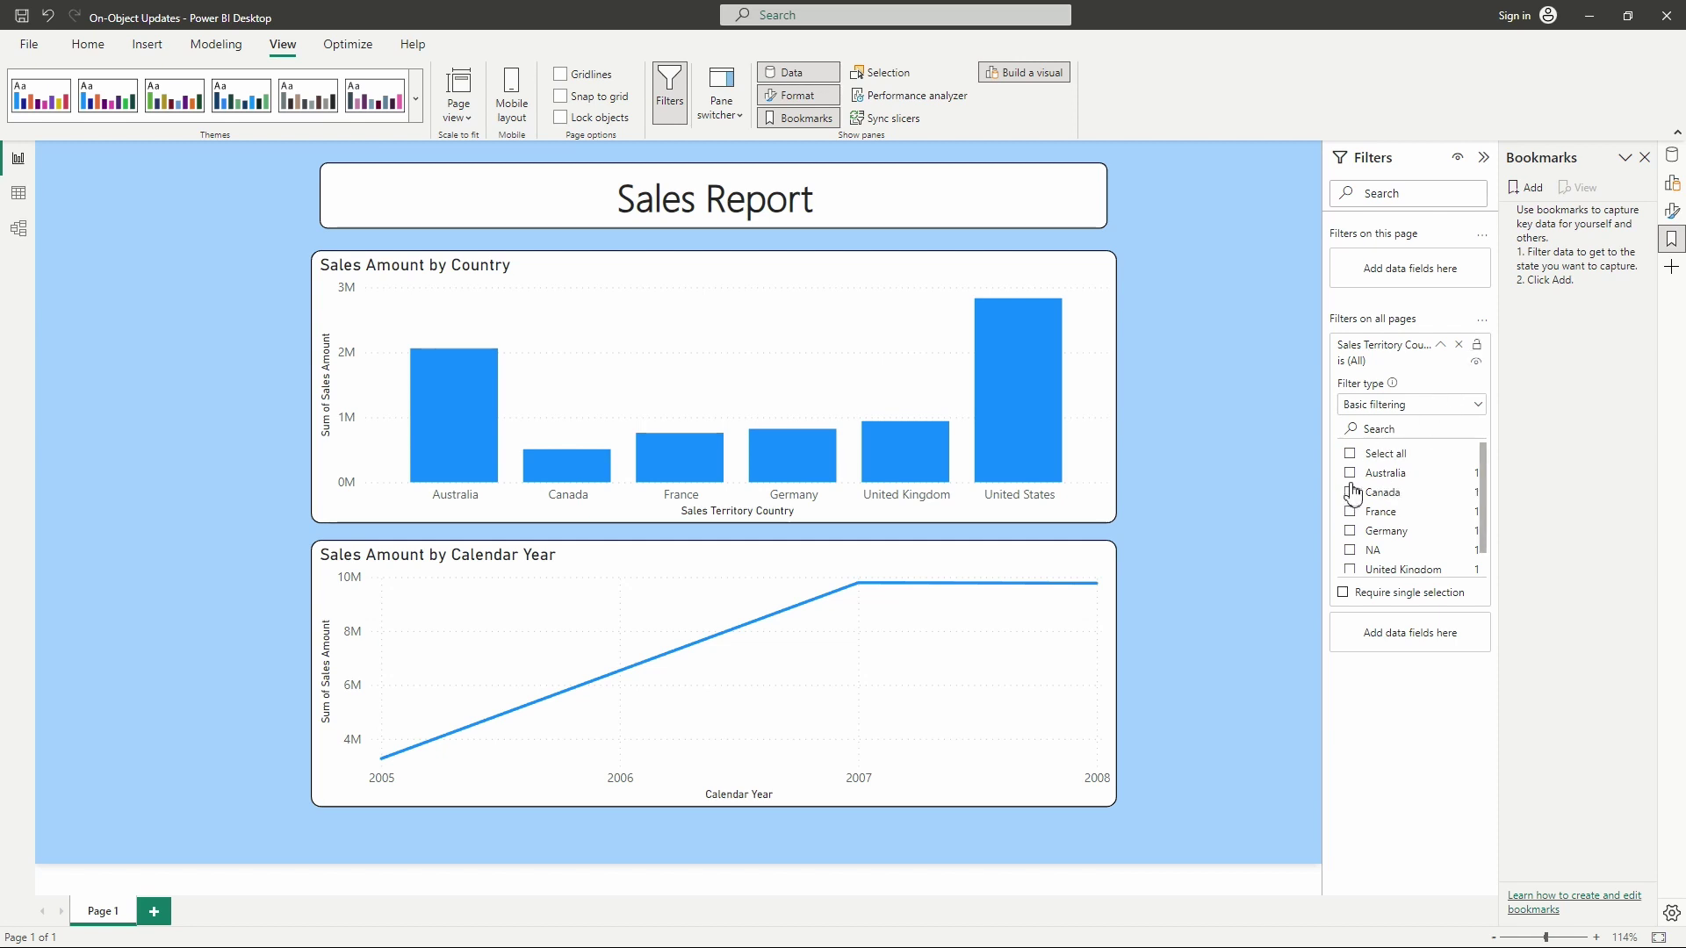
pyautogui.scroll(-1, 1352, 501)
# - Filter to United States and Canada and save it as a 'North America' bookmark
pyautogui.click(1349, 569)
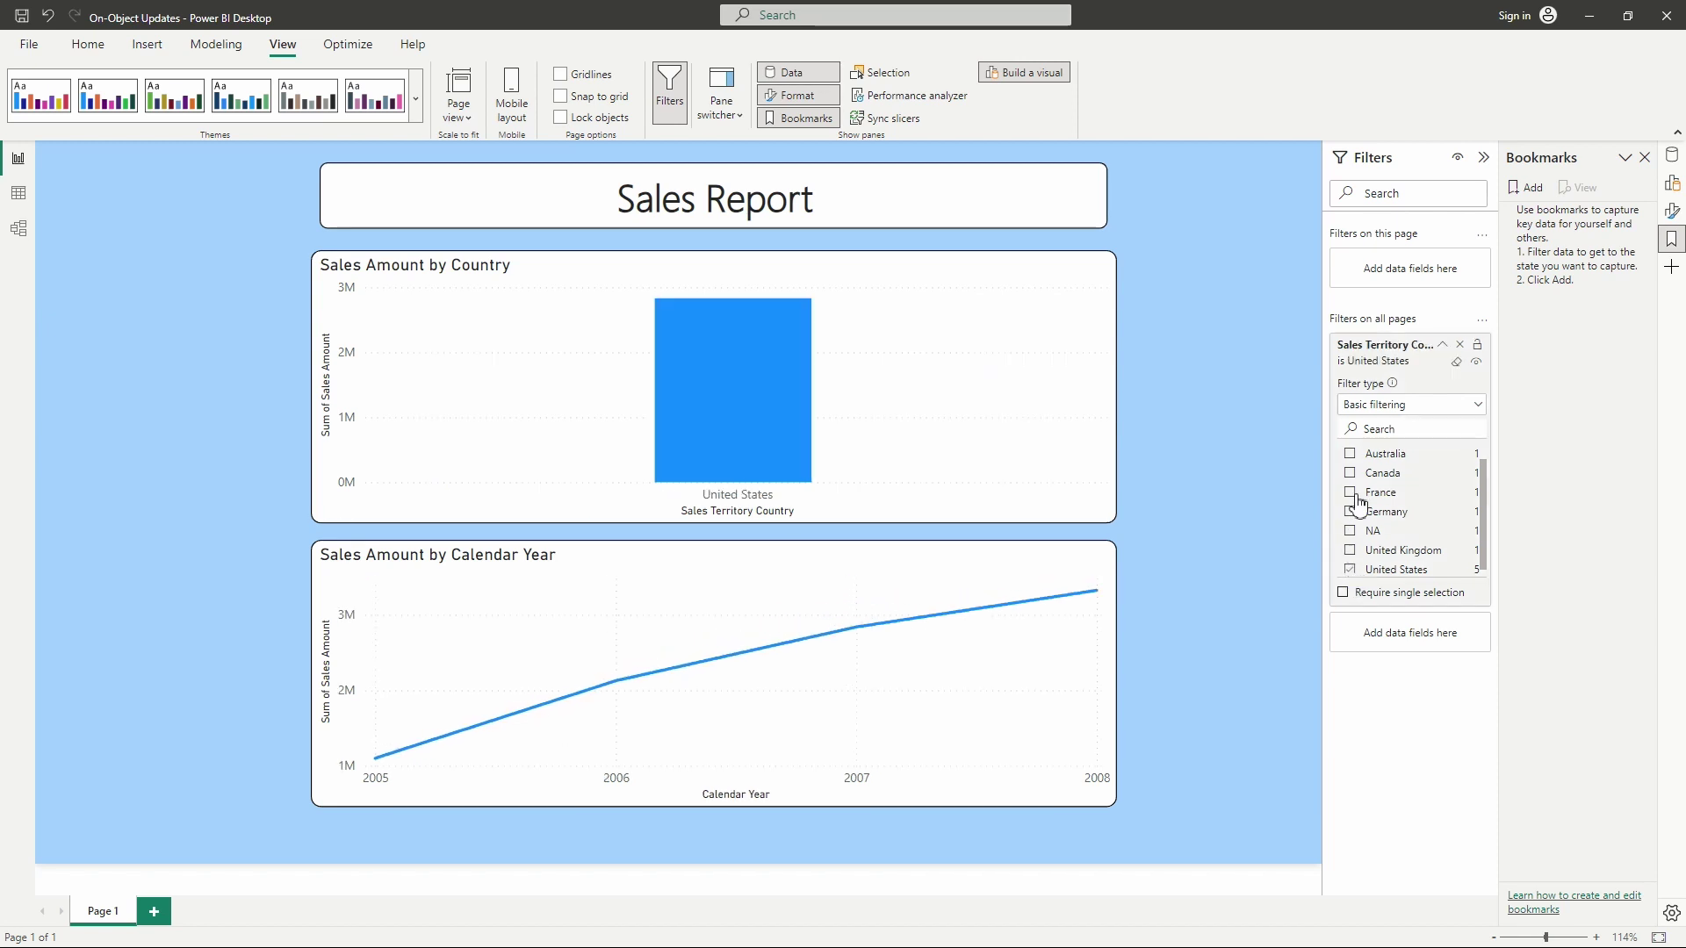
pyautogui.click(1351, 475)
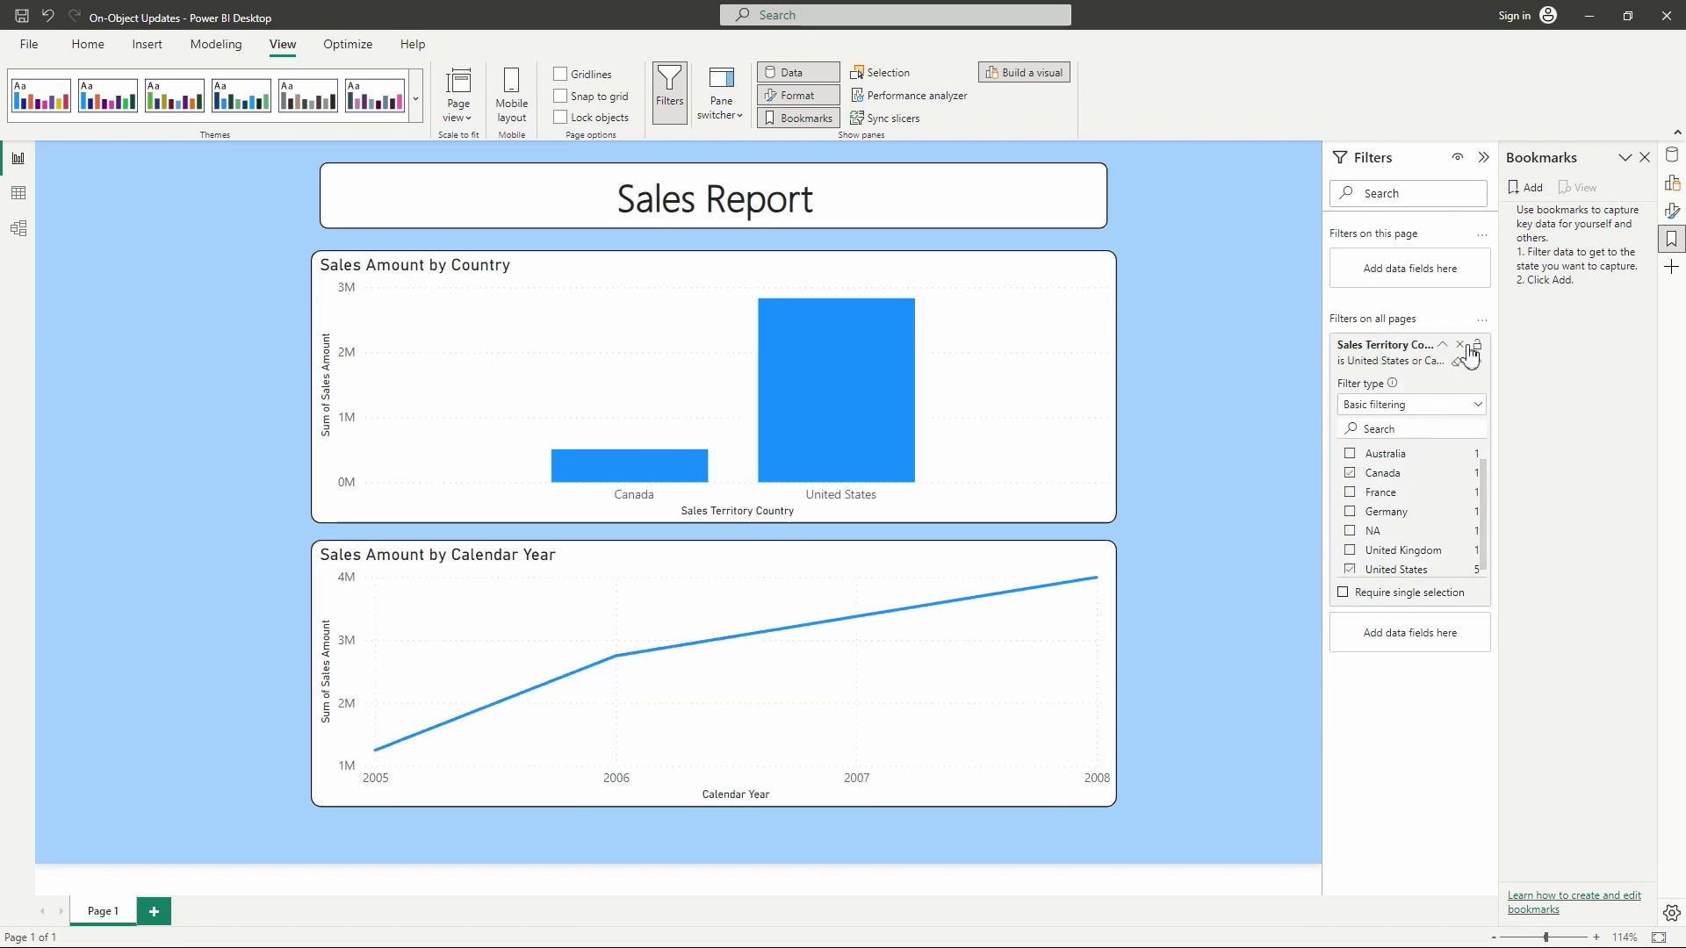
pyautogui.click(1528, 188)
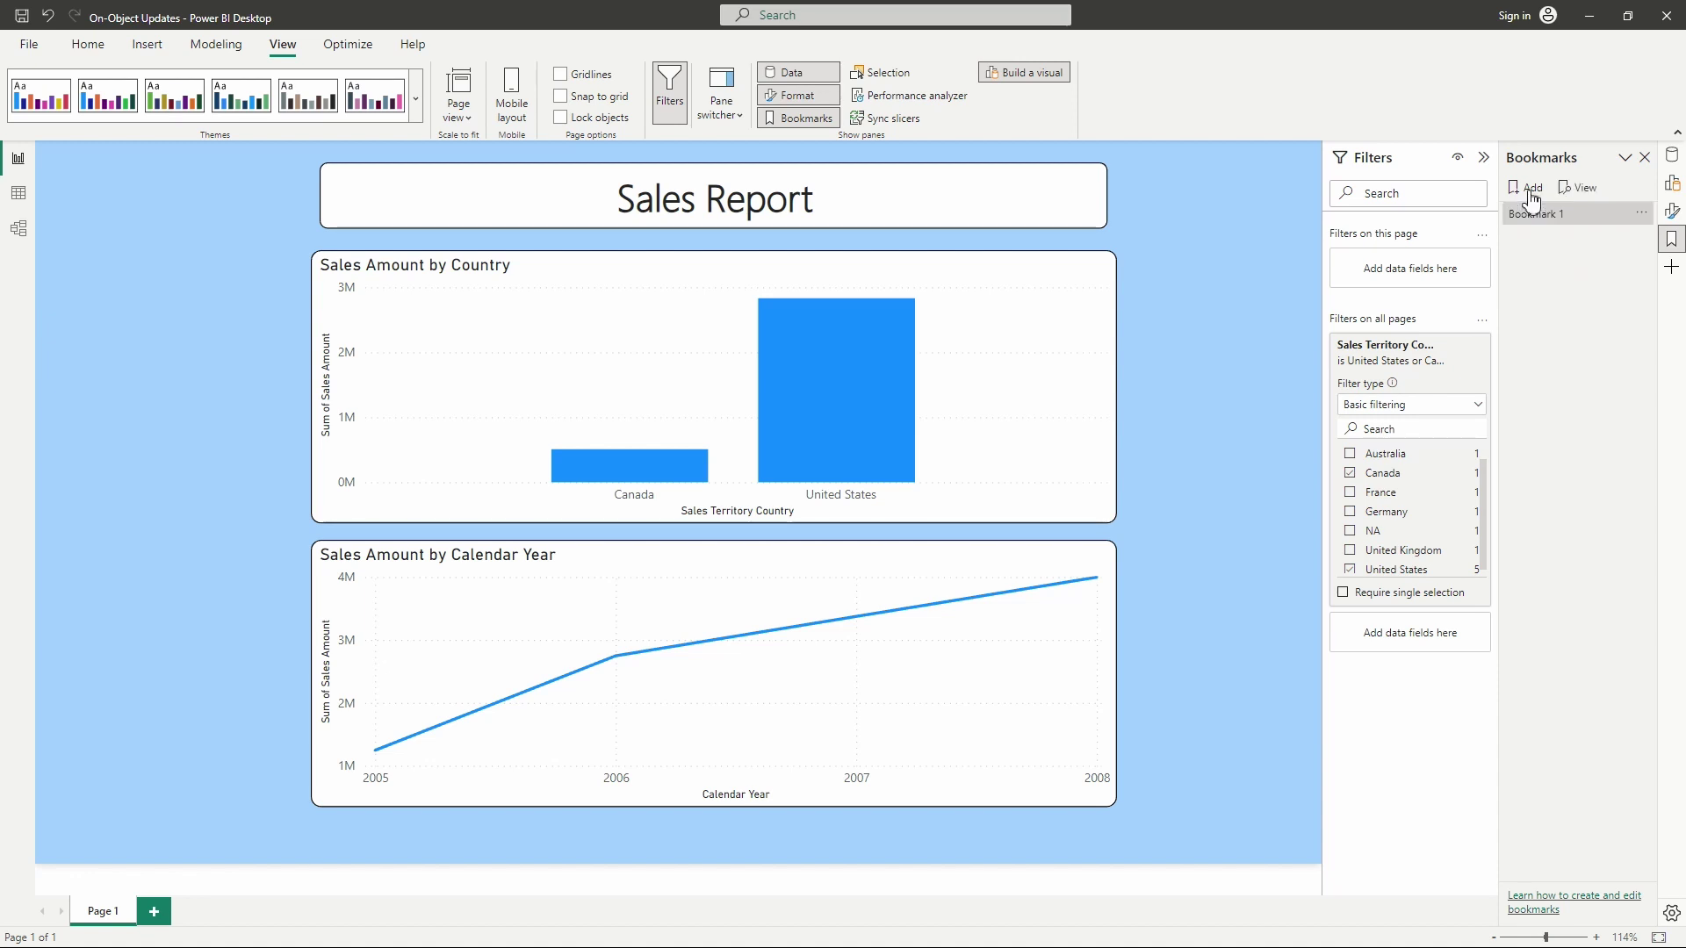
pyautogui.doubleClick(1526, 219)
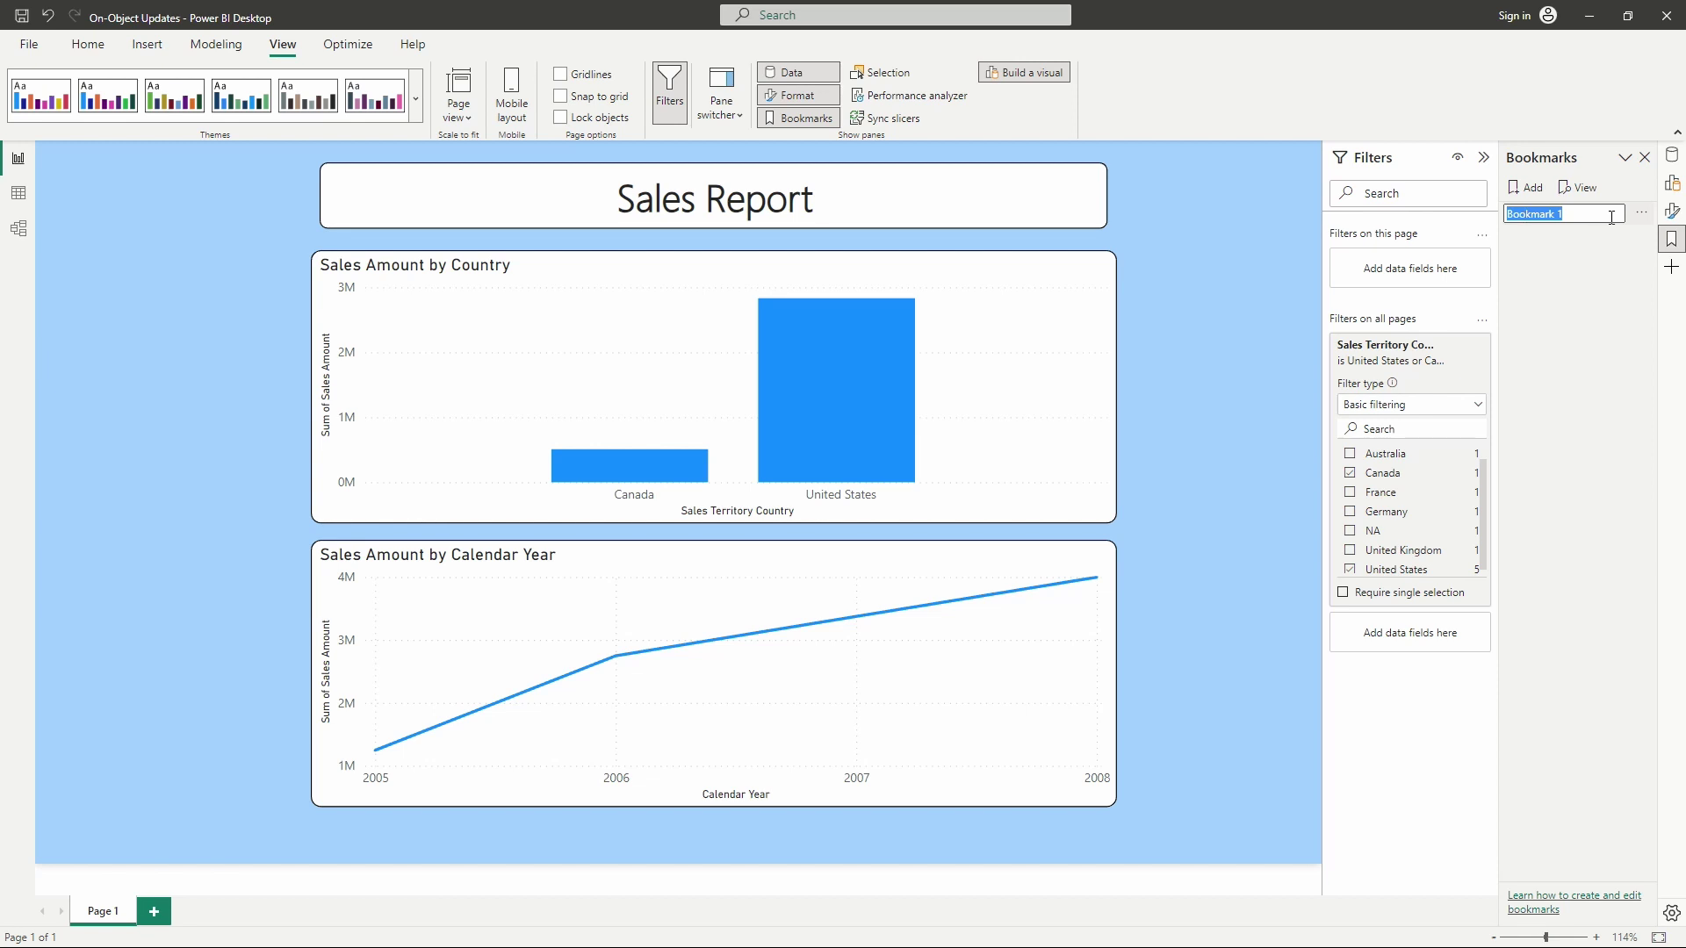
pyautogui.write('North ')
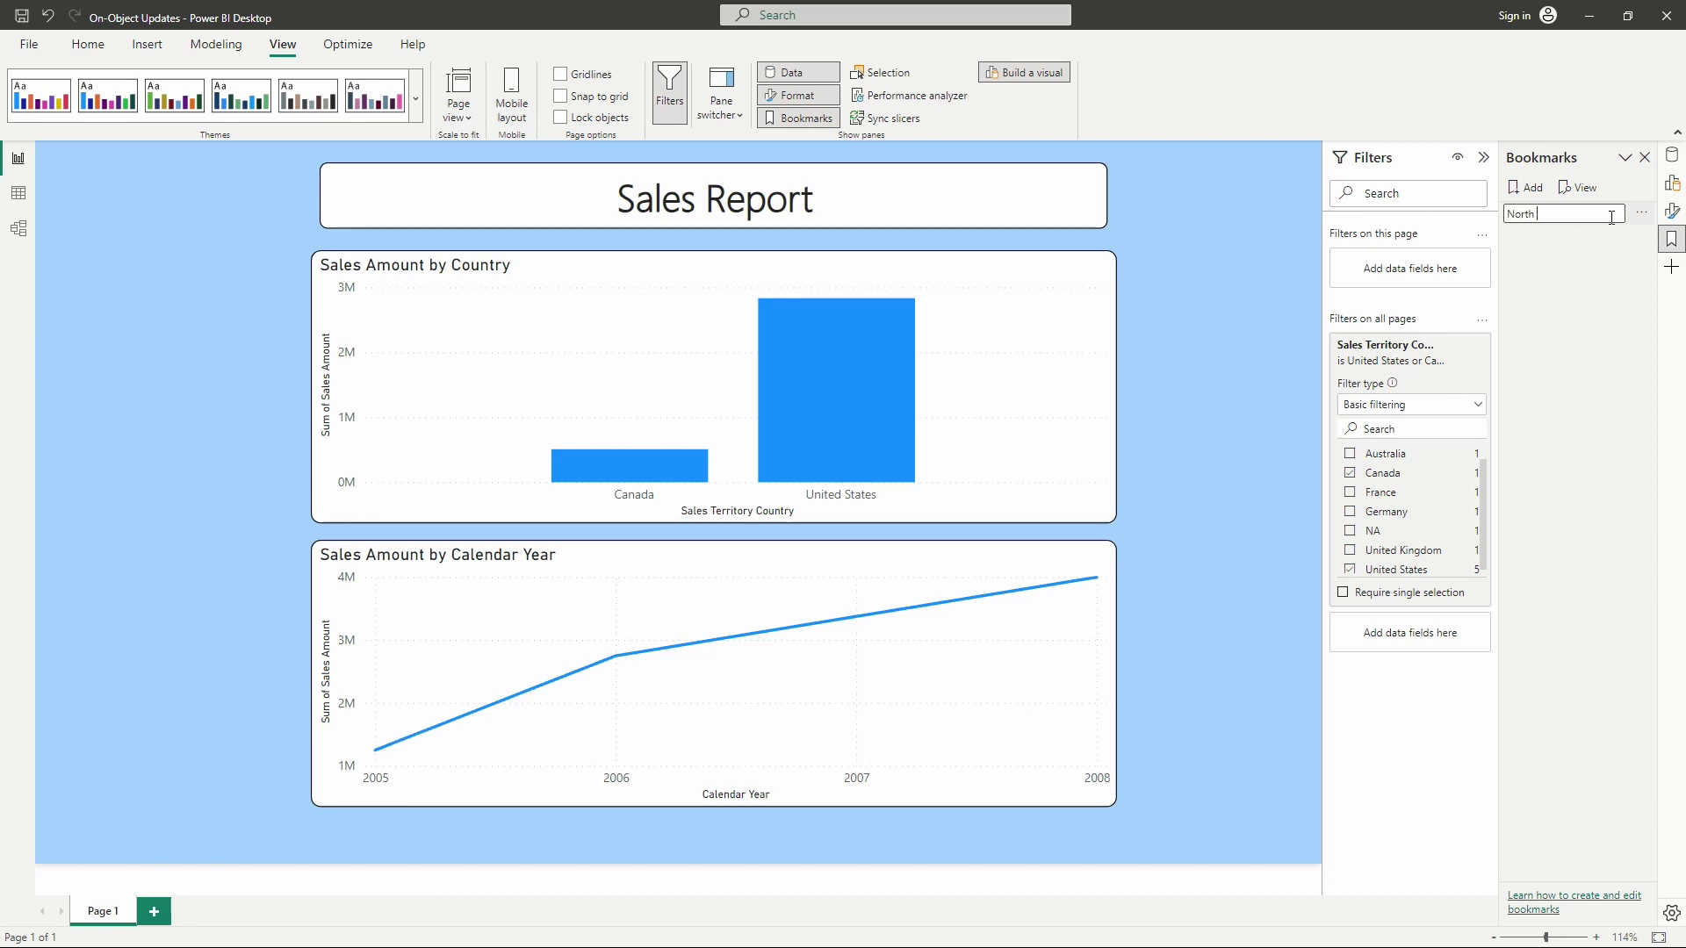
pyautogui.write('America')
pyautogui.press('Return')
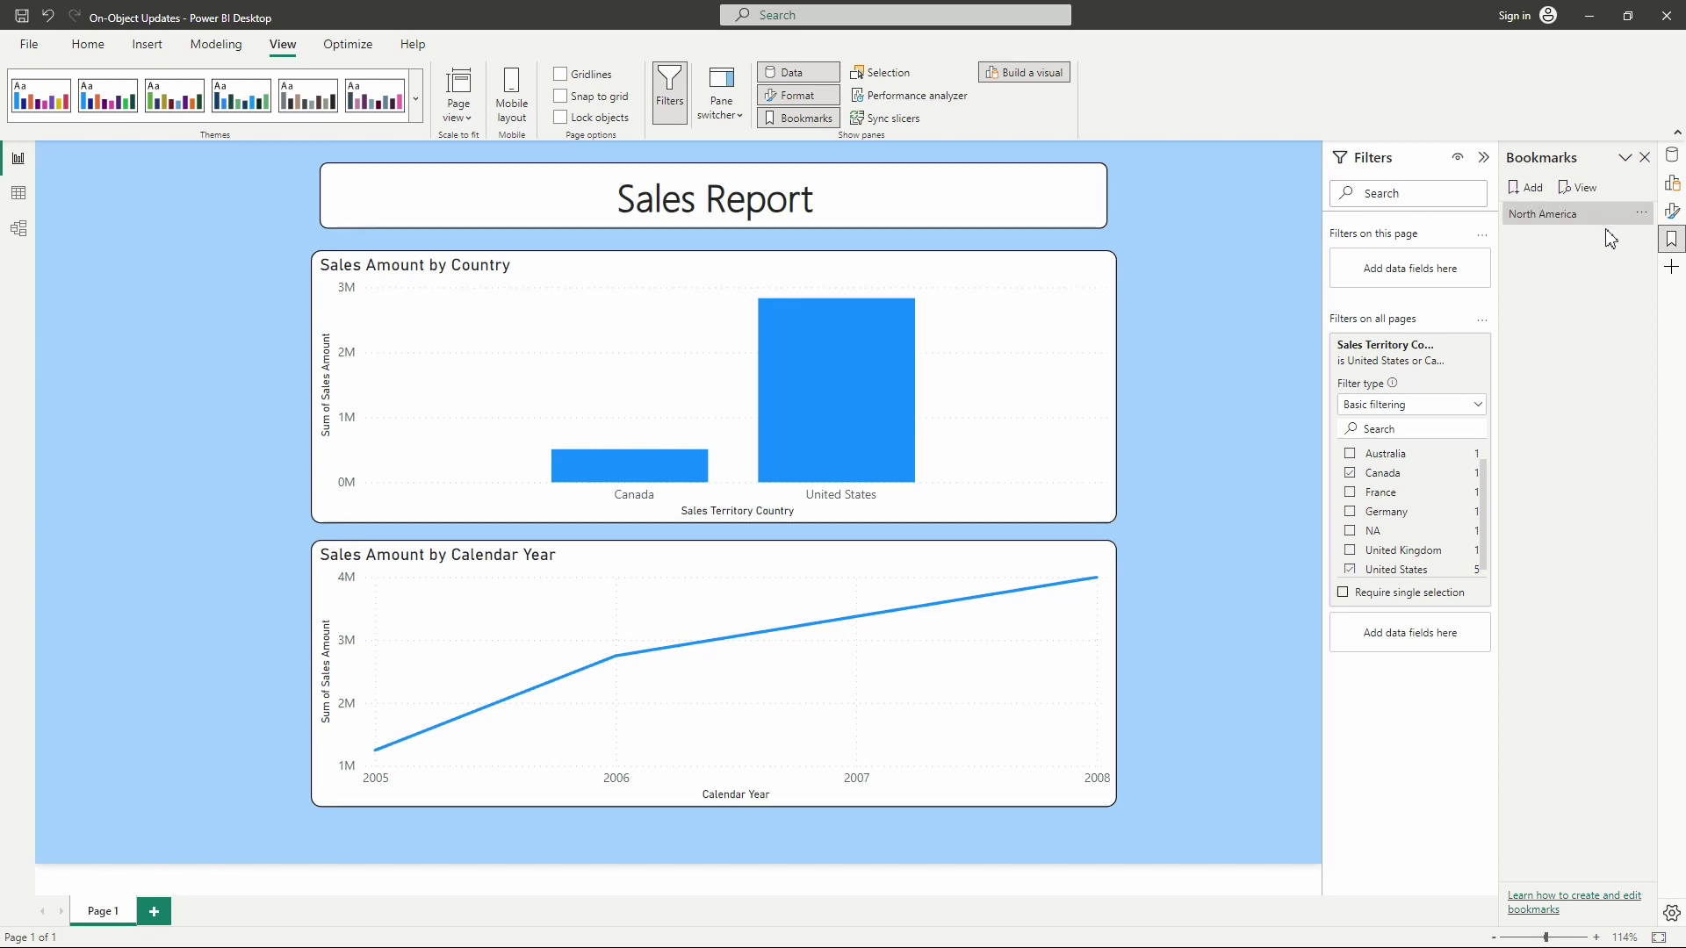
# - Filter to France, Germany and United Kingdom and save it as a 'Europe' bookmark
pyautogui.click(1459, 345)
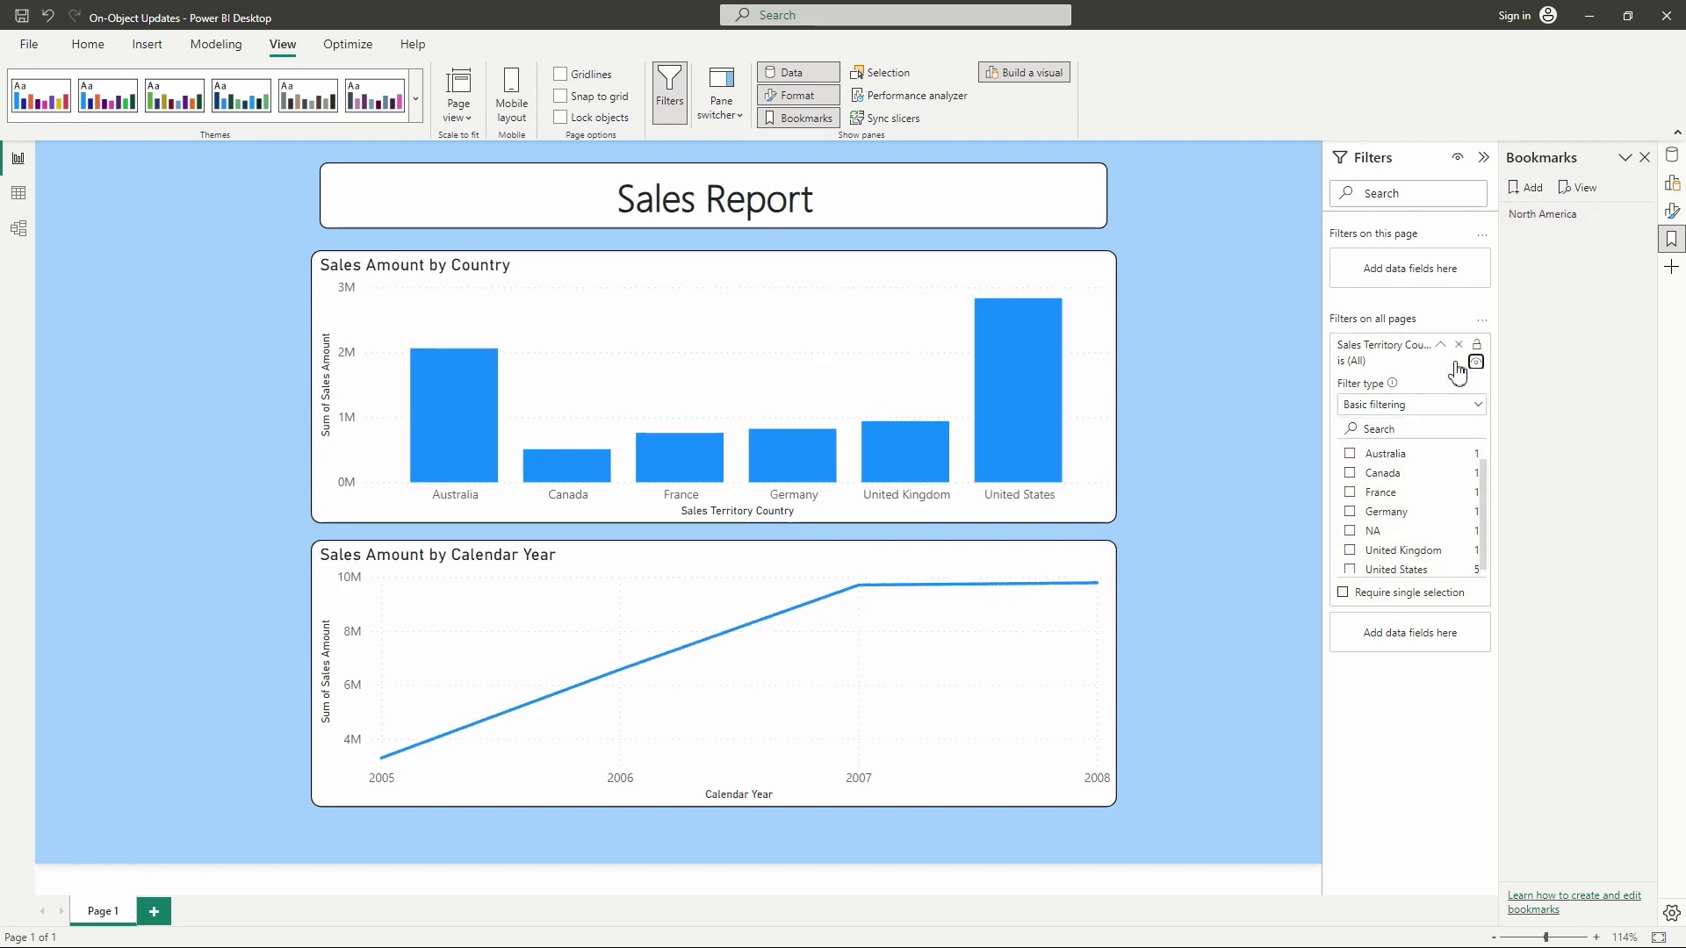
pyautogui.click(1351, 492)
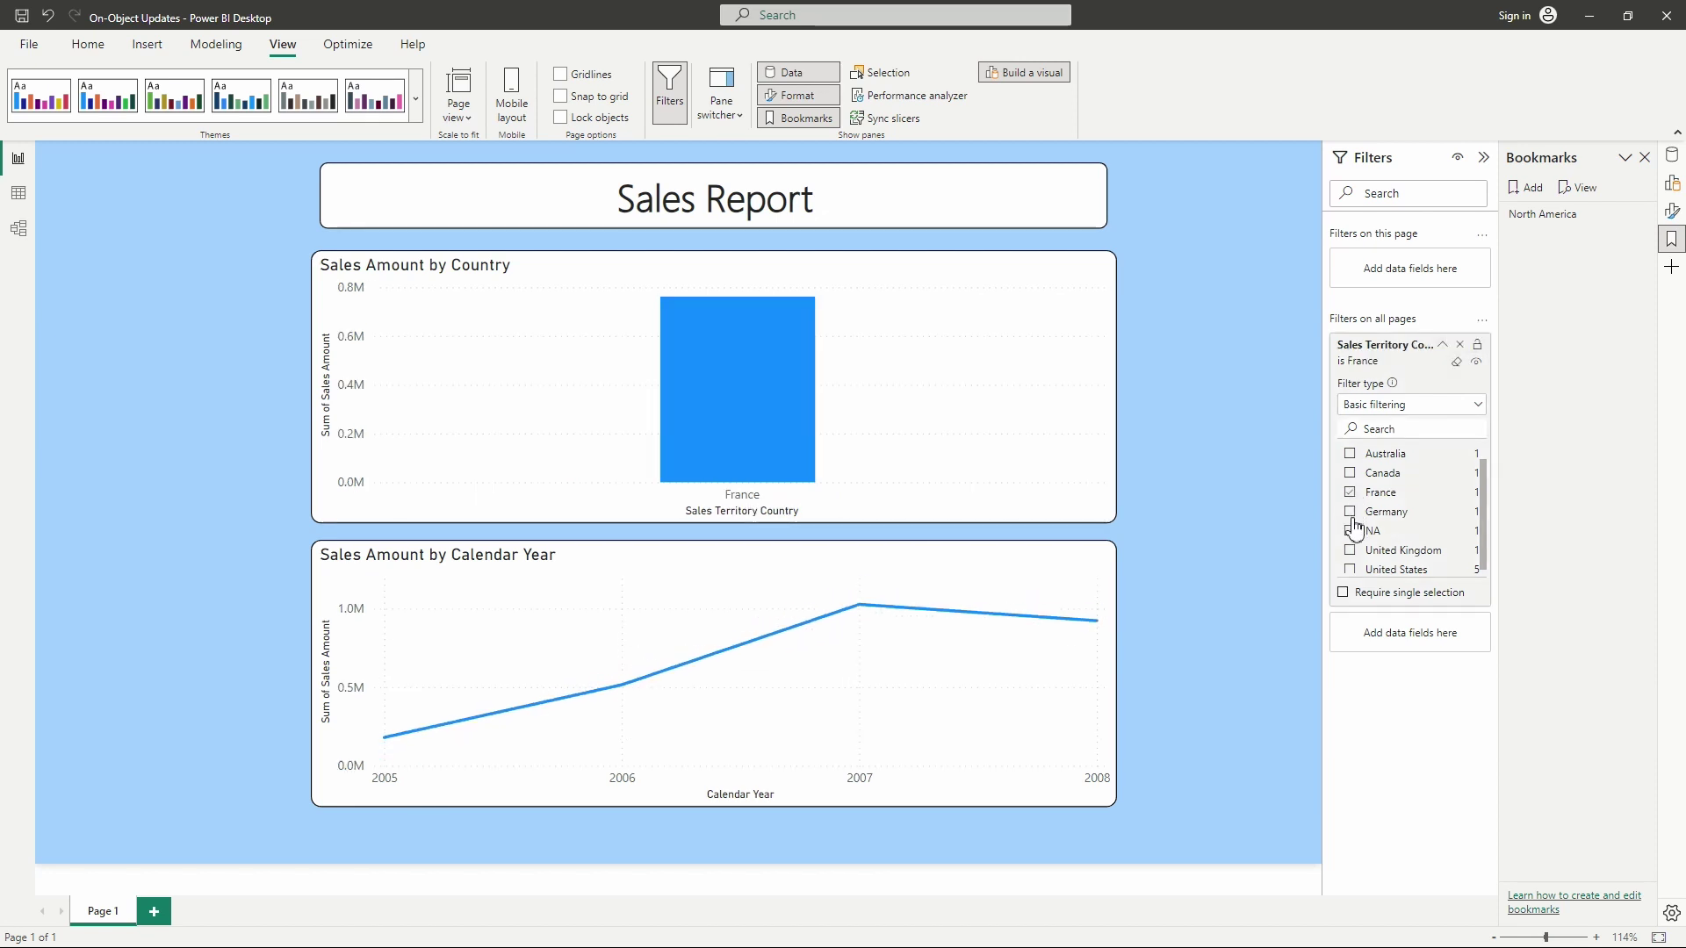
pyautogui.click(1350, 512)
pyautogui.click(1350, 551)
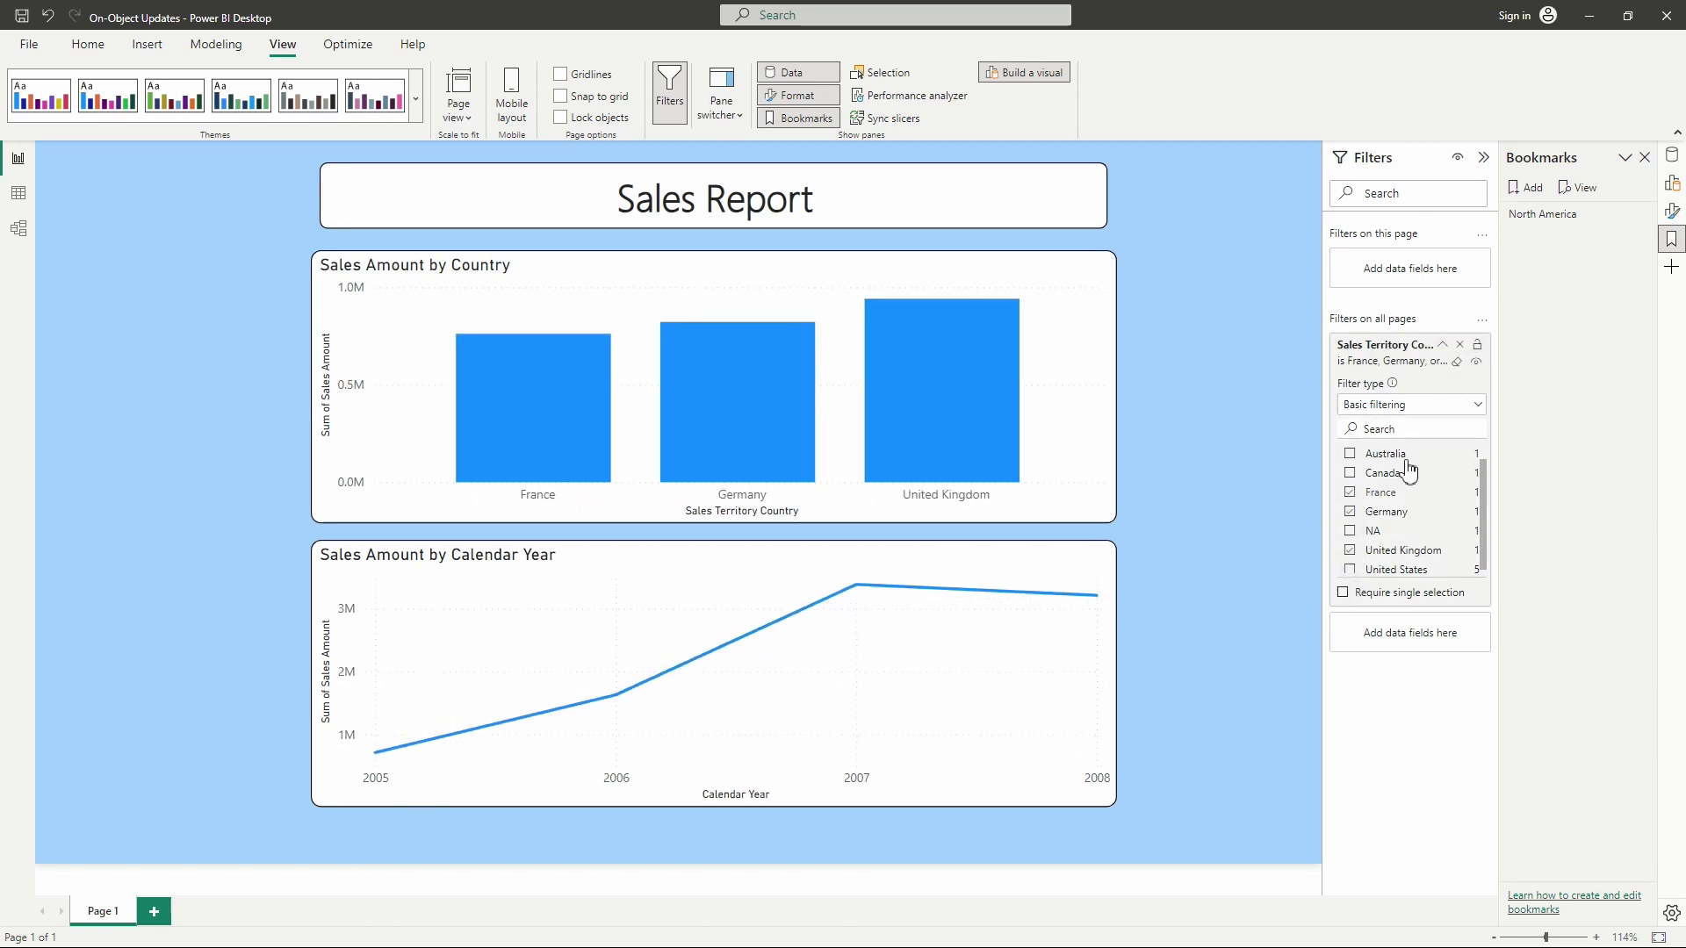
pyautogui.click(1514, 187)
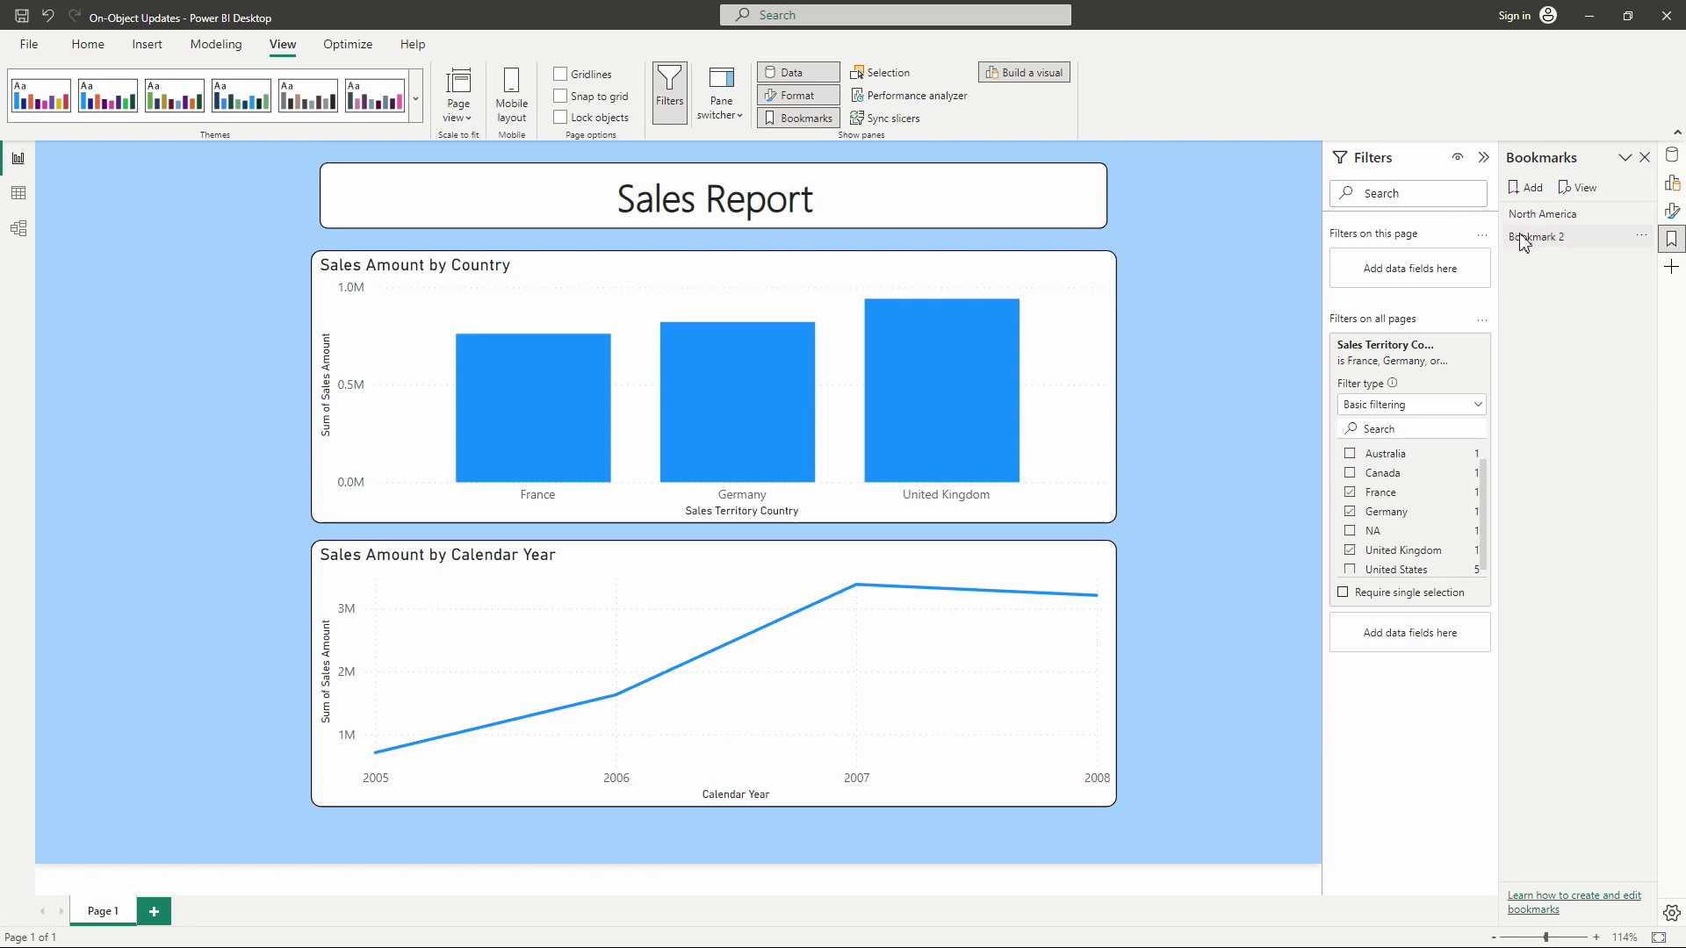
pyautogui.doubleClick(1571, 235)
pyautogui.write('Europe')
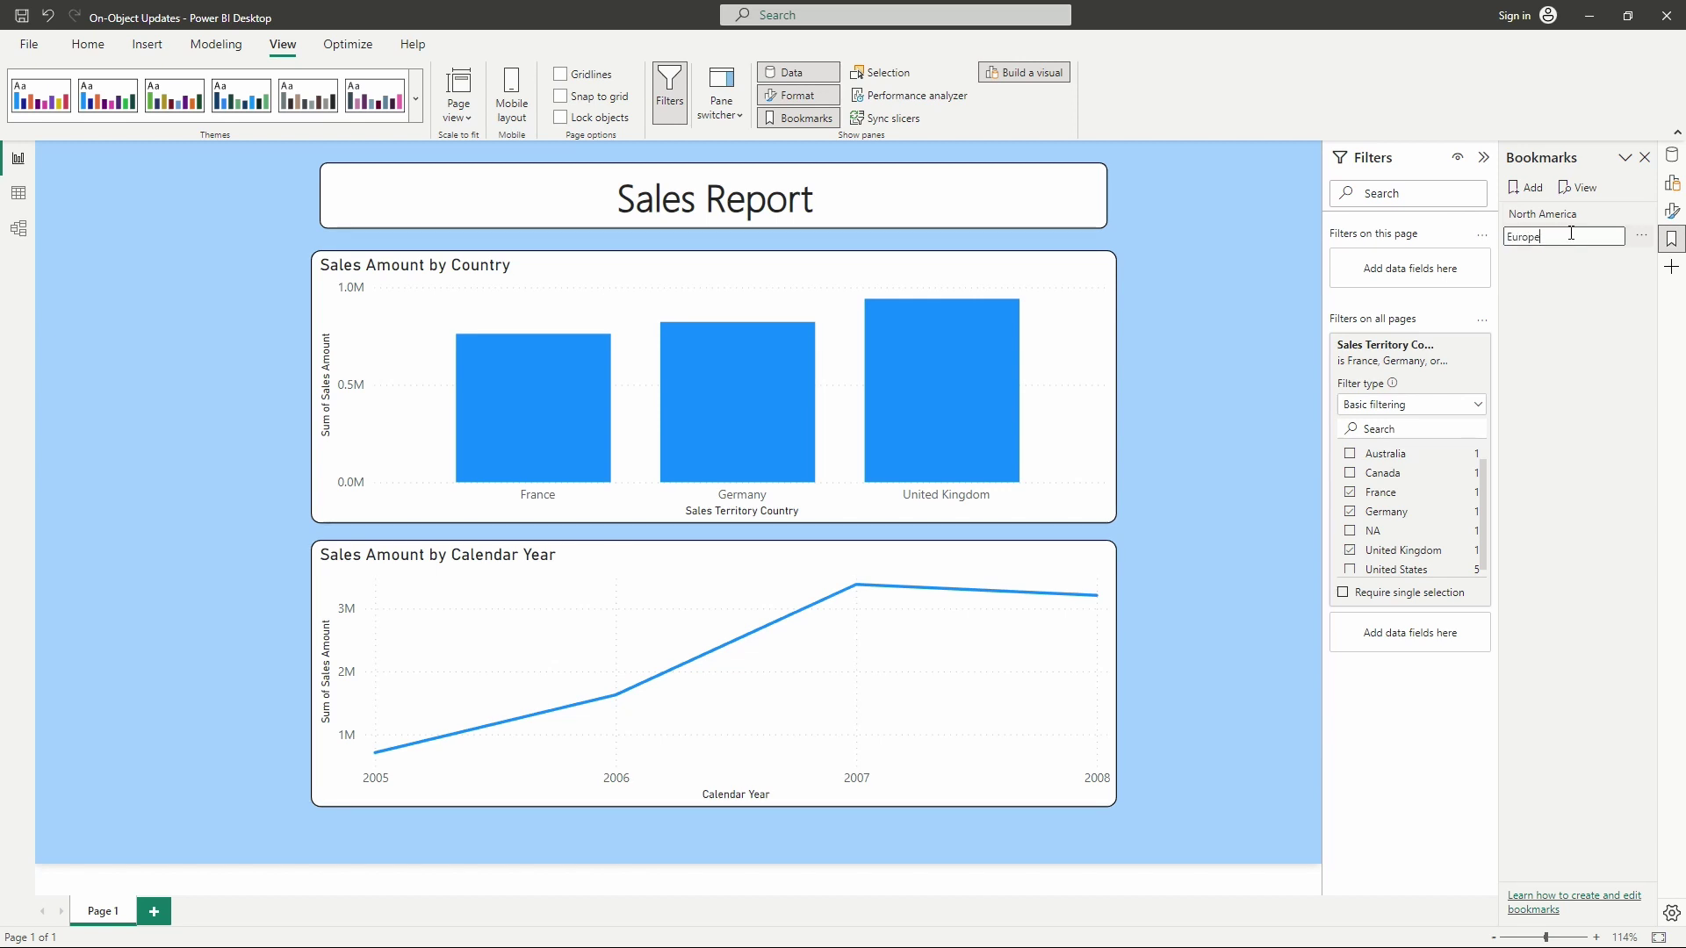
pyautogui.press('Return')
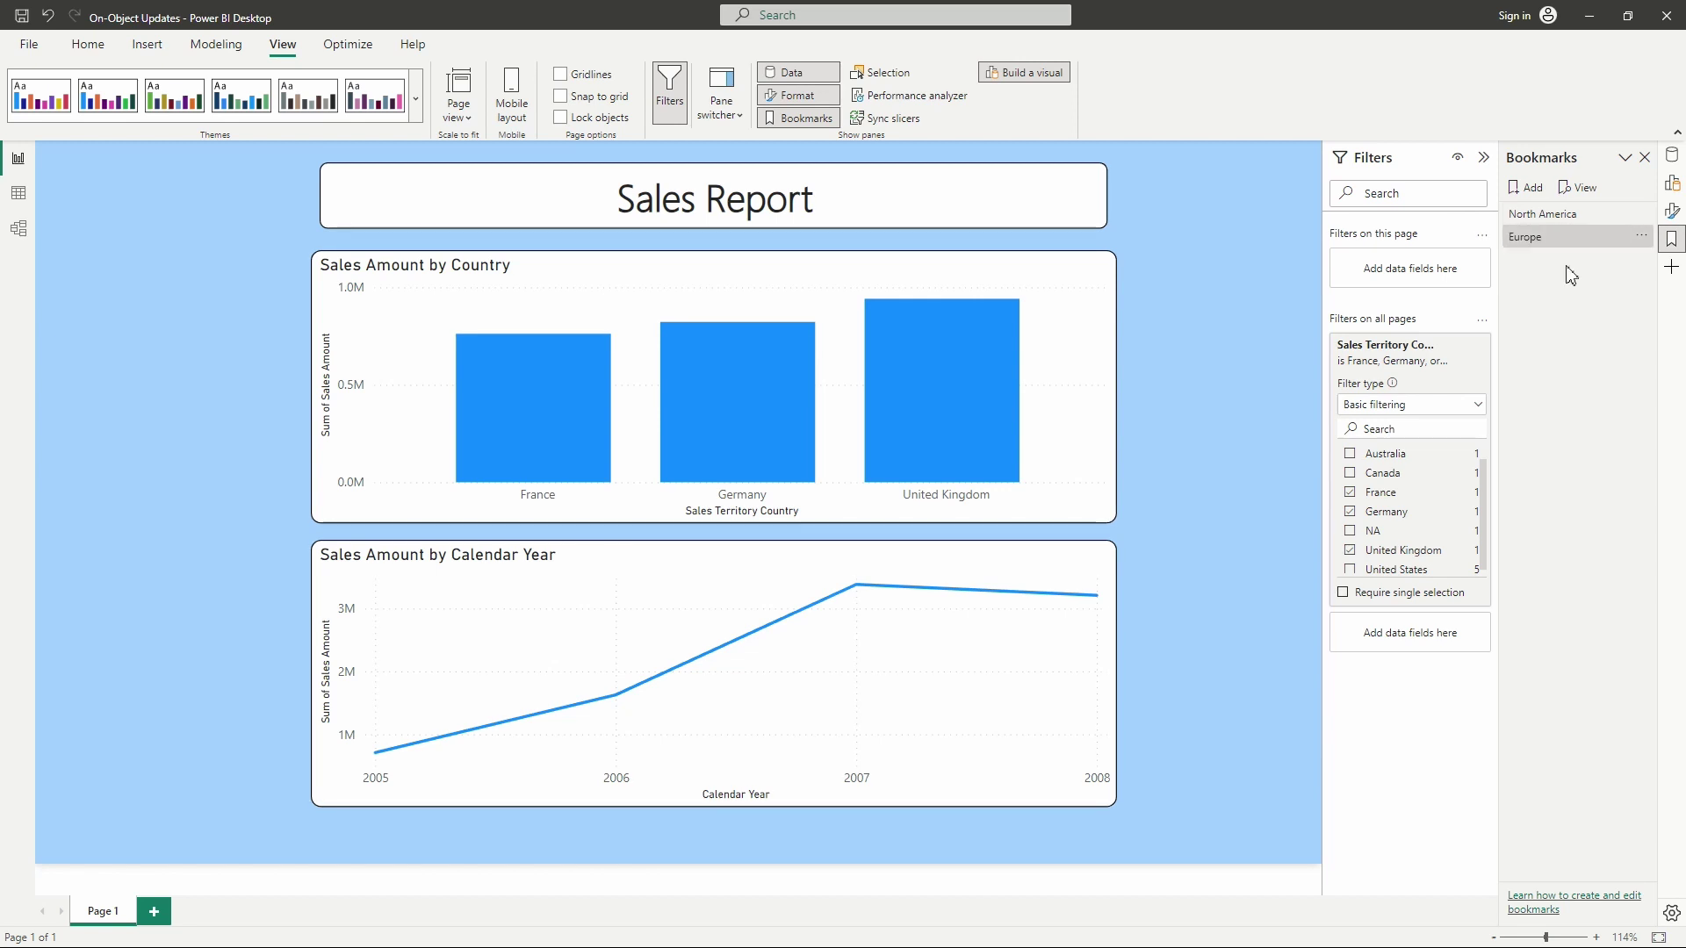
# - Filter to Australia only and save it as an 'Australia' bookmark
pyautogui.moveTo(1464, 374)
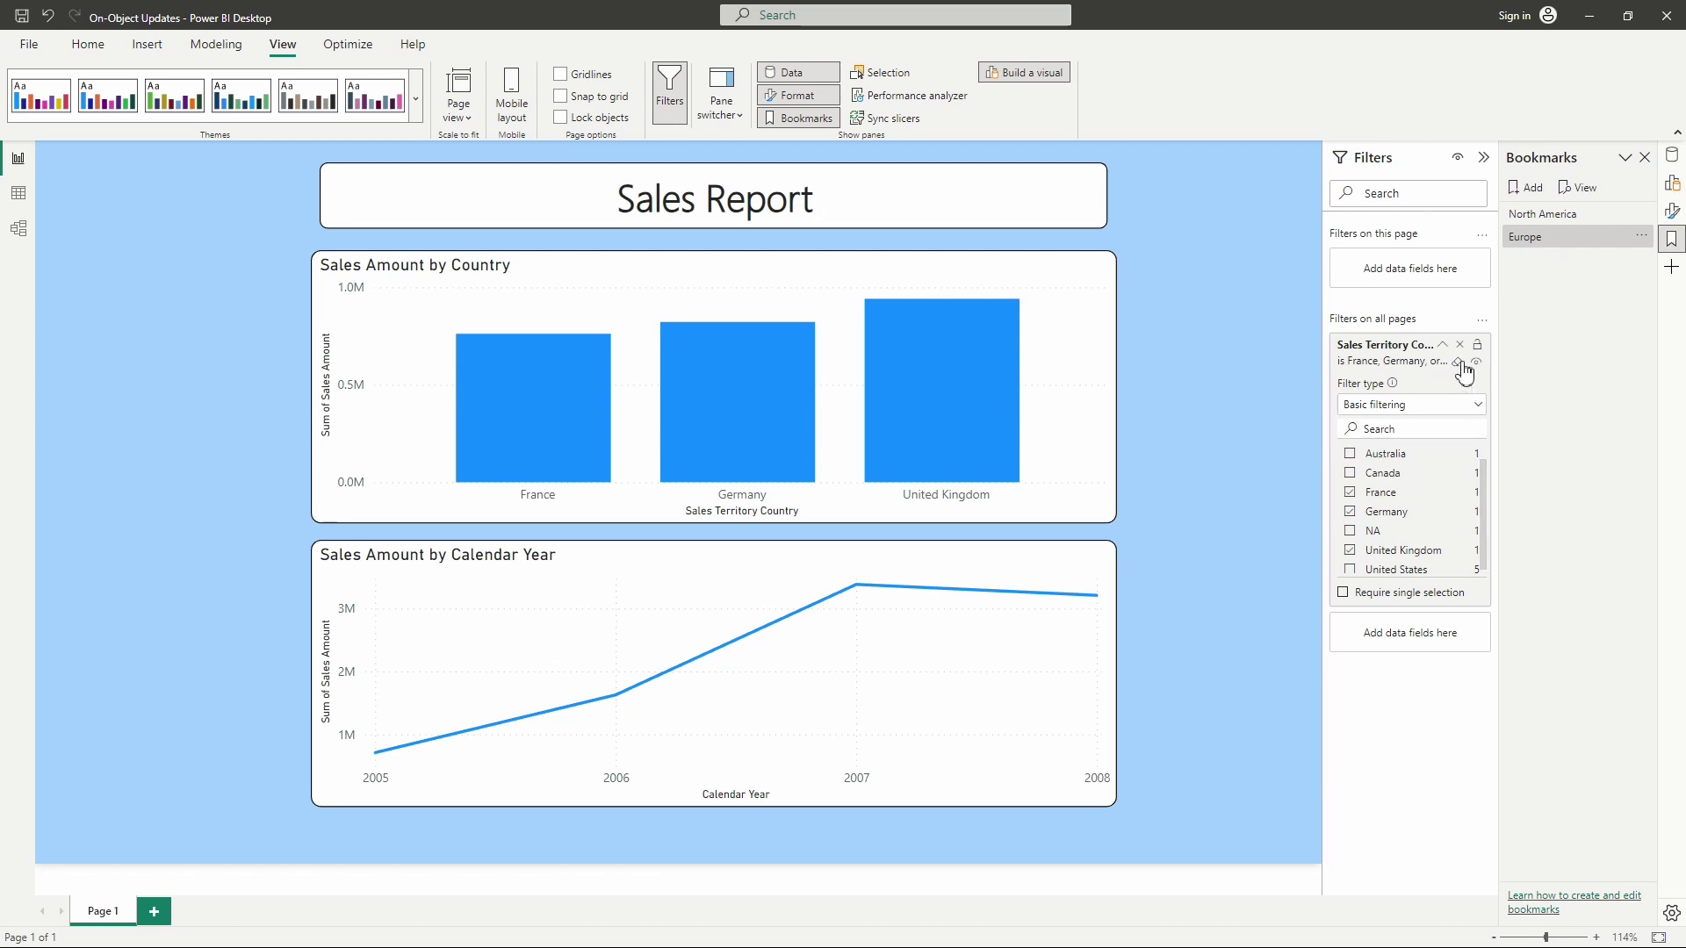
pyautogui.click(1458, 363)
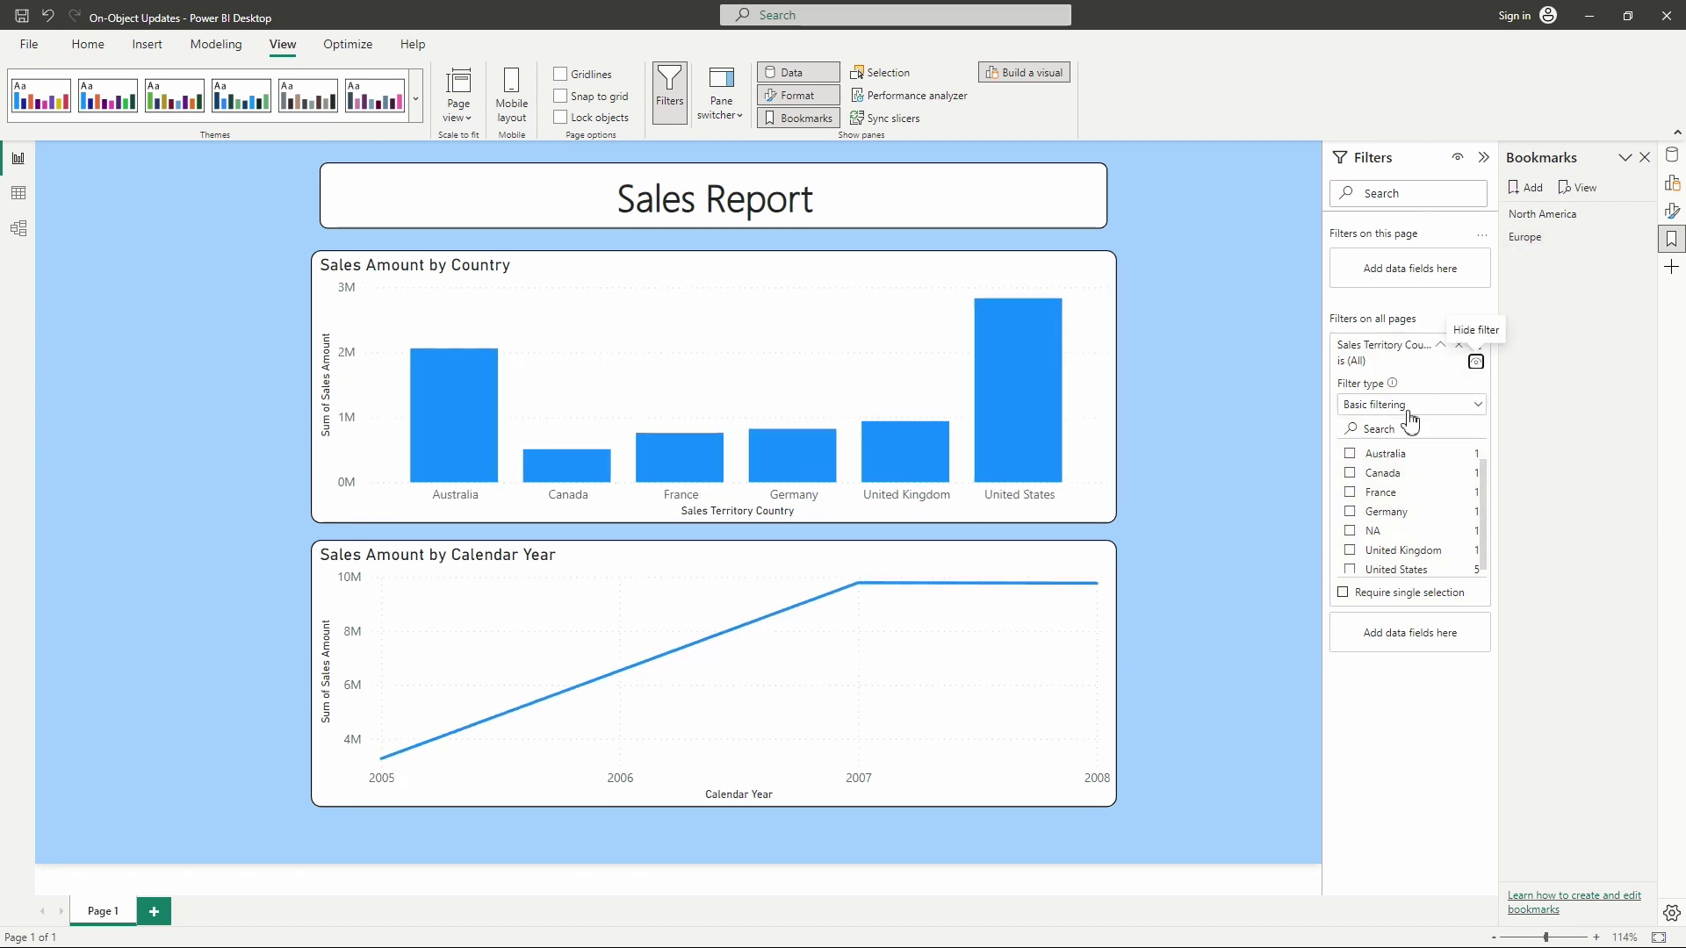
pyautogui.click(1355, 458)
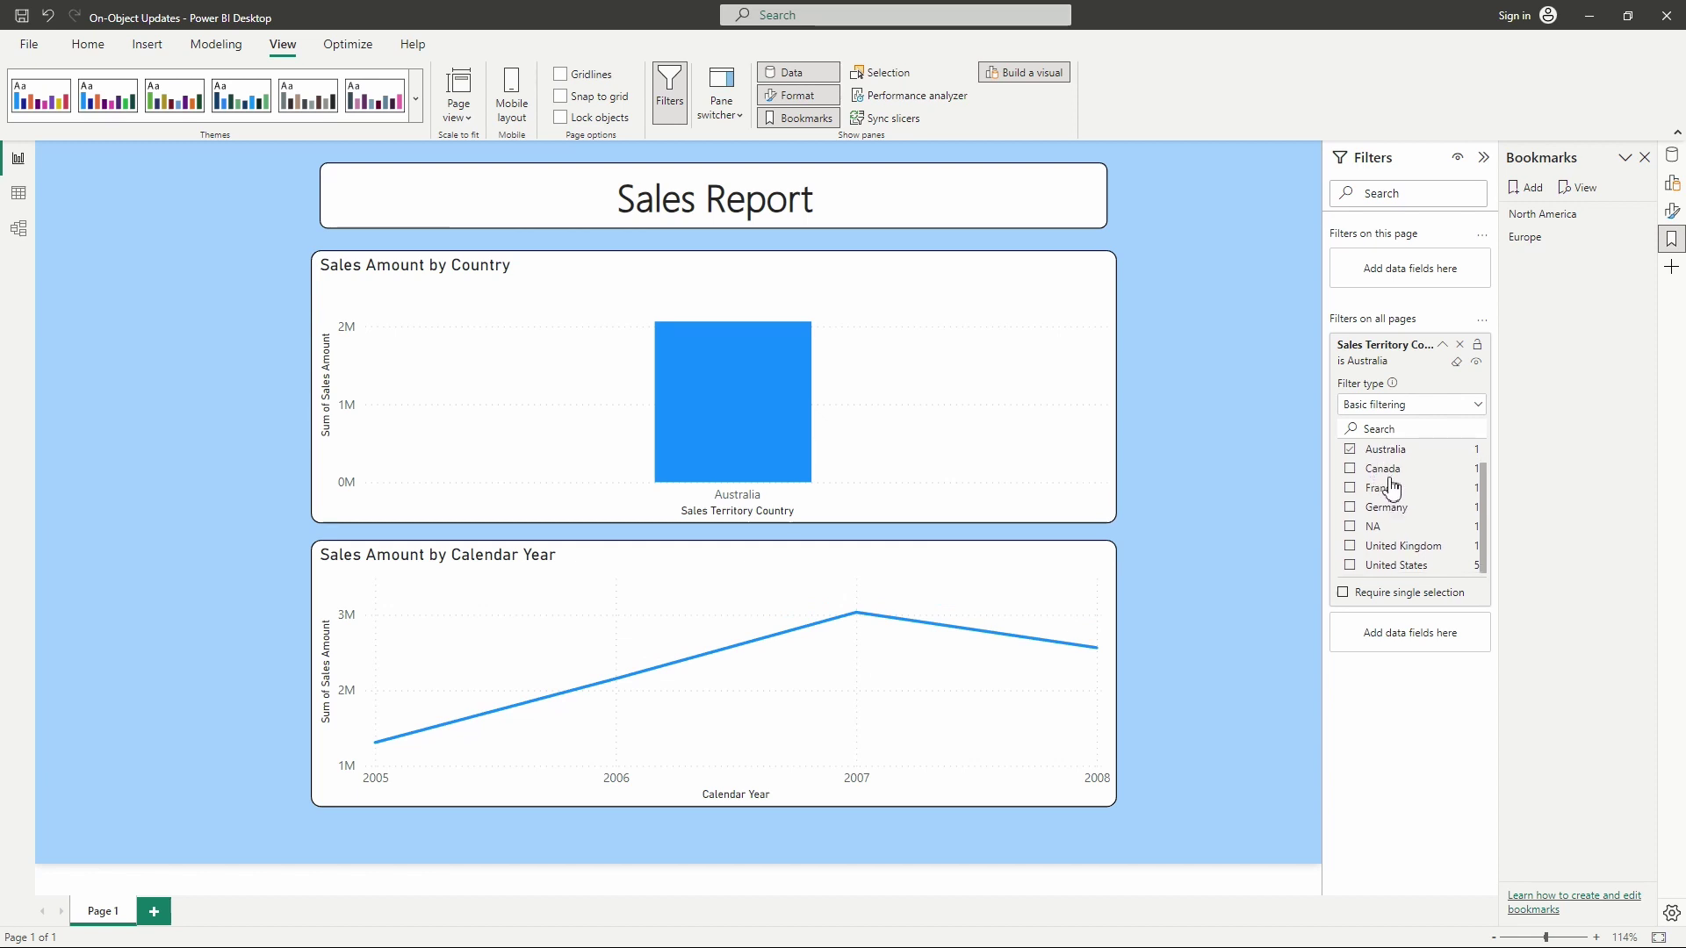
pyautogui.scroll(-1, 1388, 488)
pyautogui.click(1538, 195)
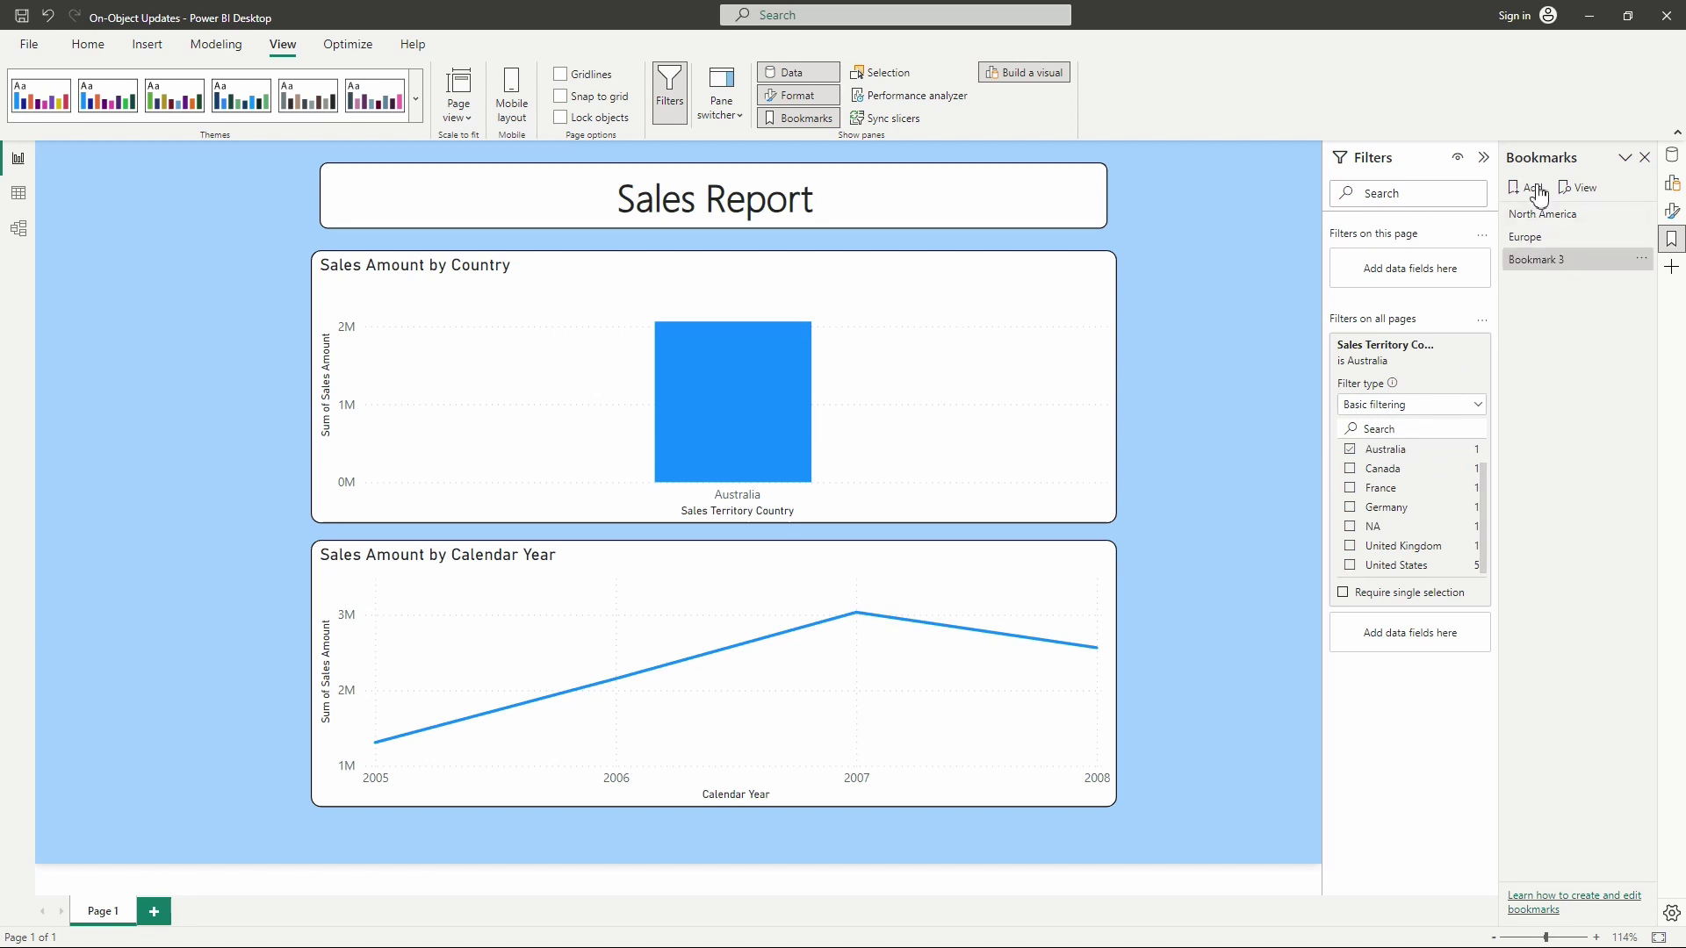
pyautogui.doubleClick(1596, 253)
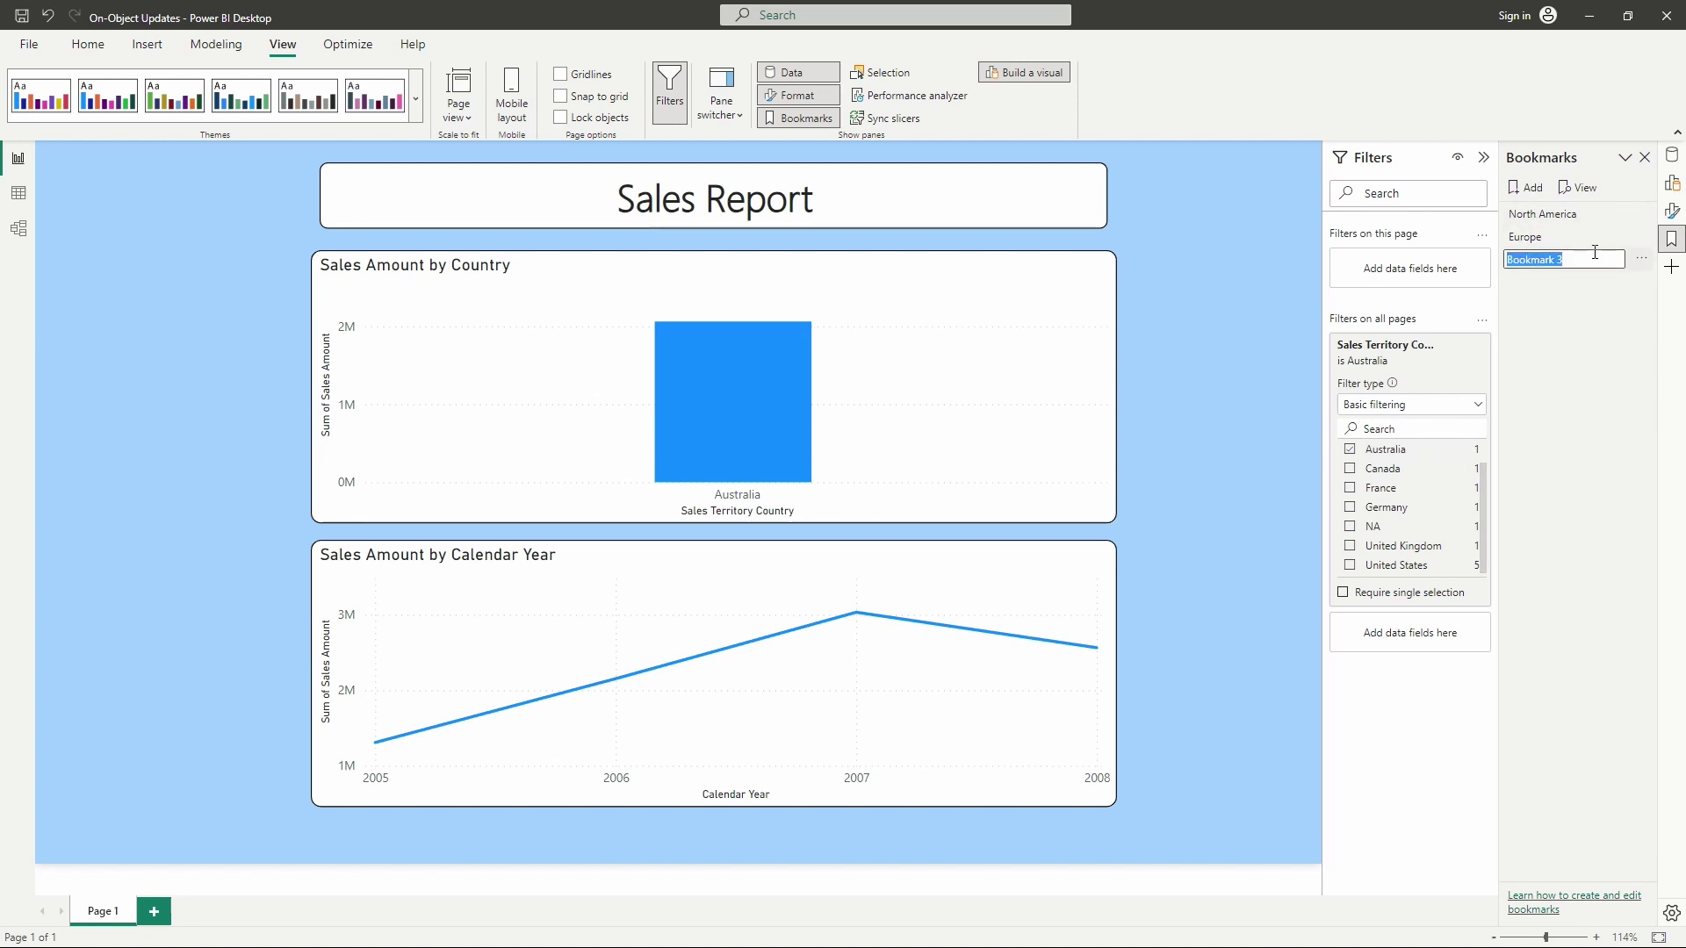
pyautogui.write('Australia')
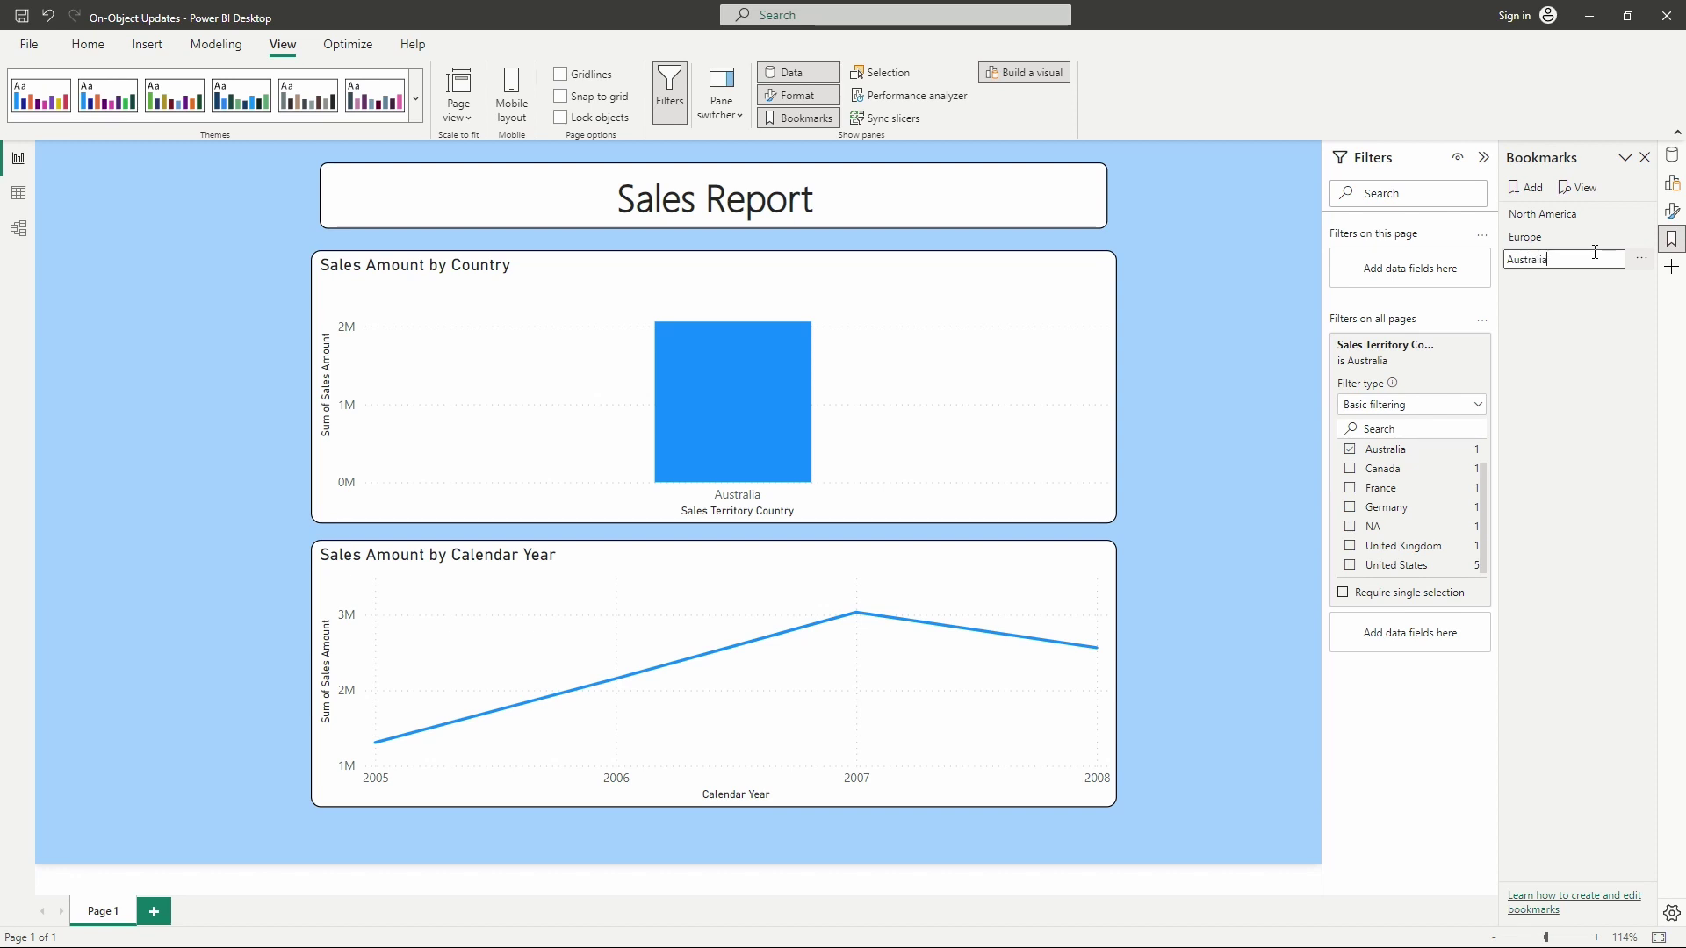
pyautogui.press('Return')
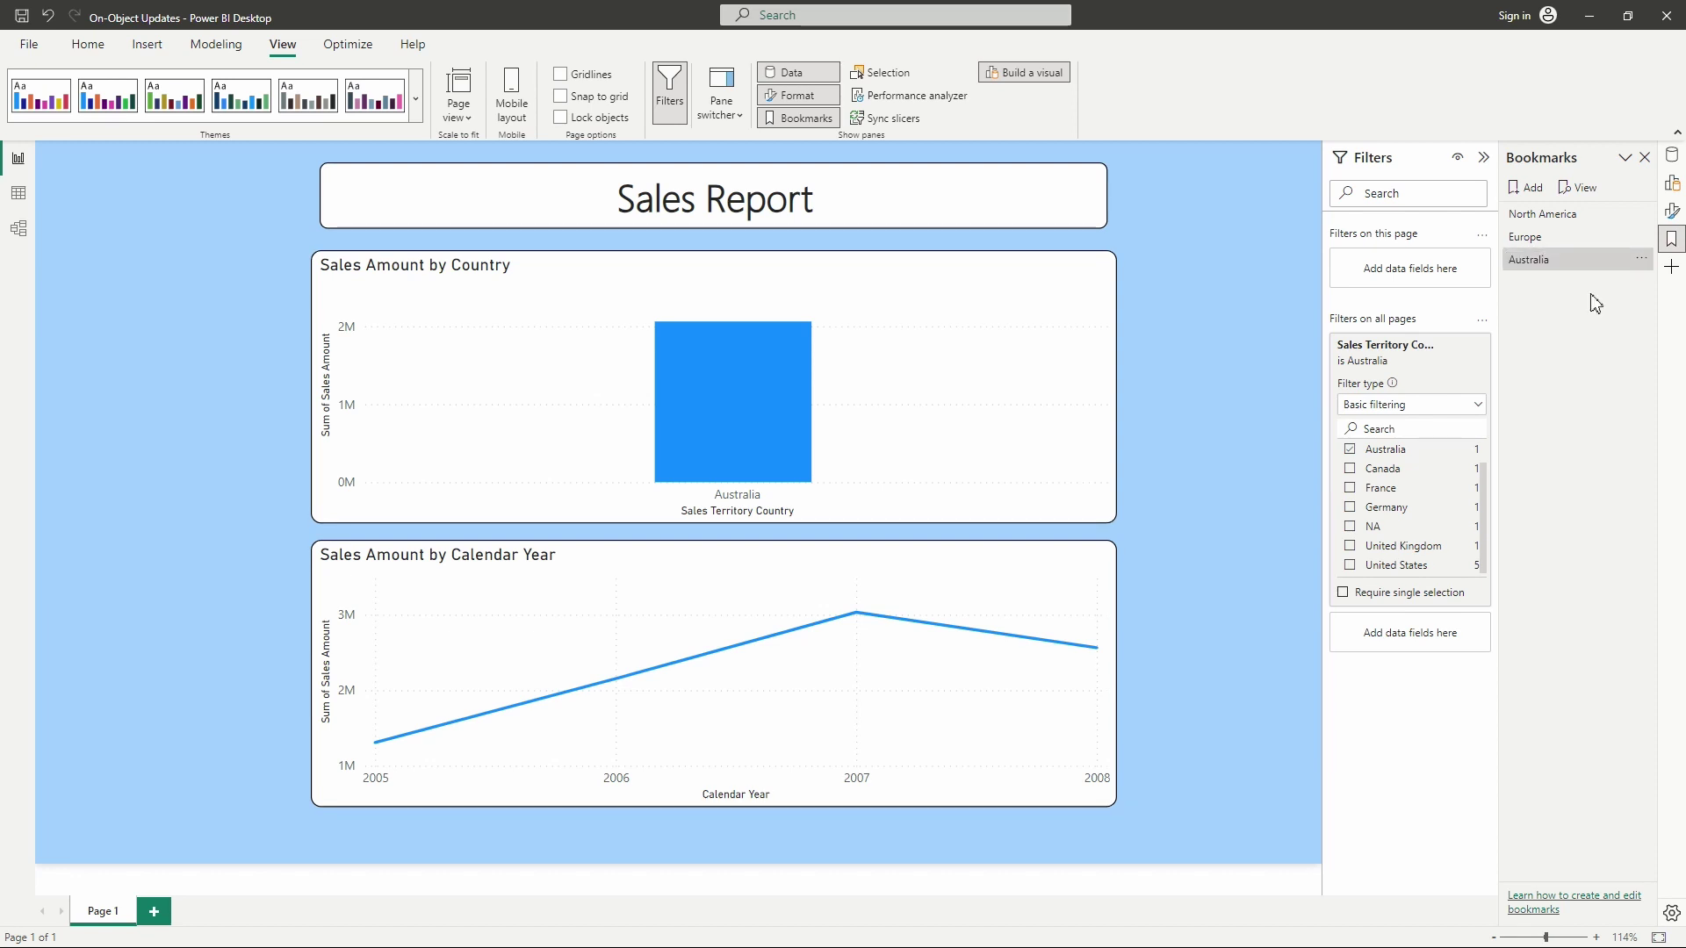
# - Test the Europe, North America and Australia bookmarks by applying each one
pyautogui.click(1545, 236)
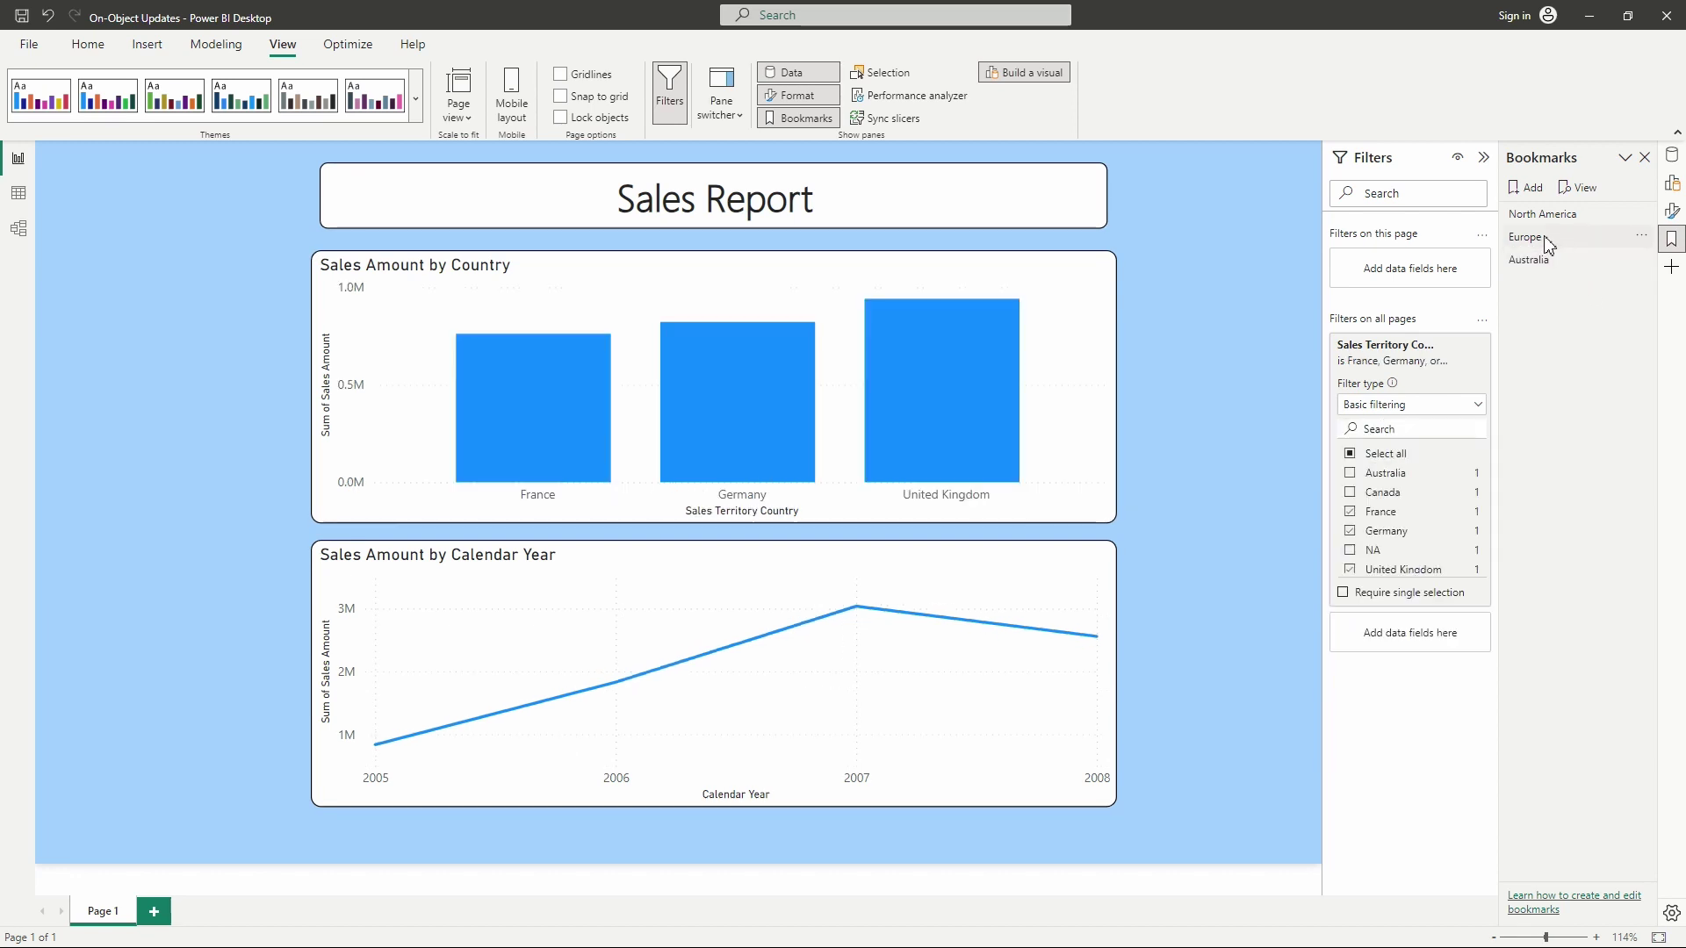
pyautogui.click(1544, 216)
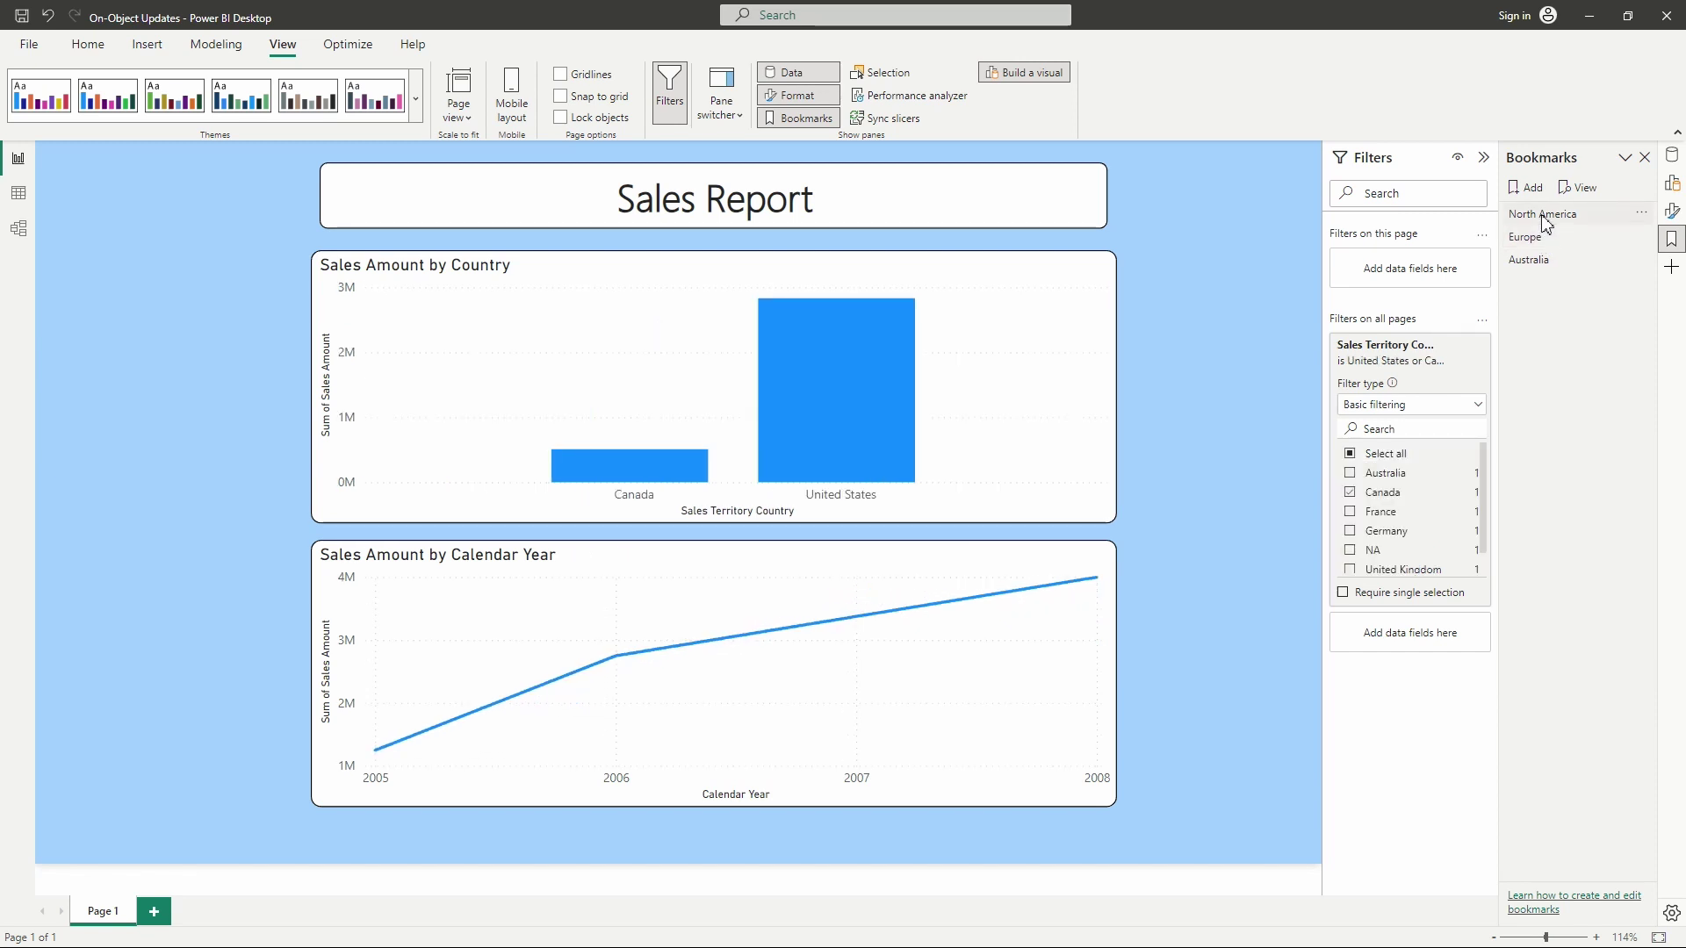
pyautogui.click(1546, 237)
pyautogui.click(1543, 261)
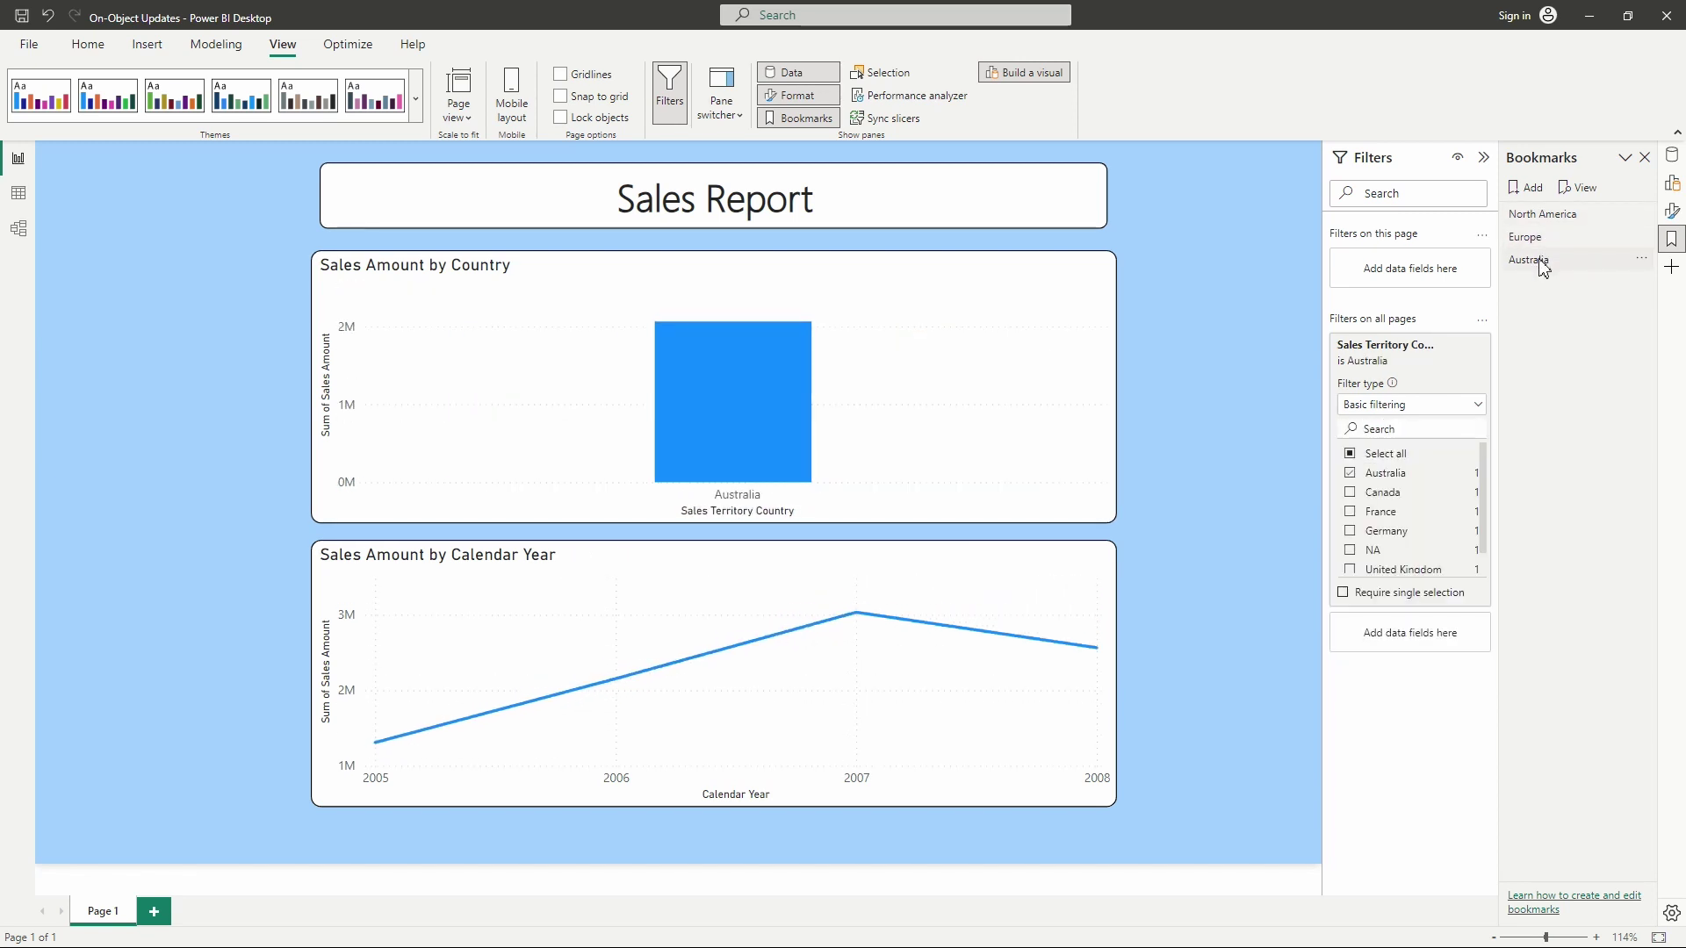
pyautogui.click(1543, 263)
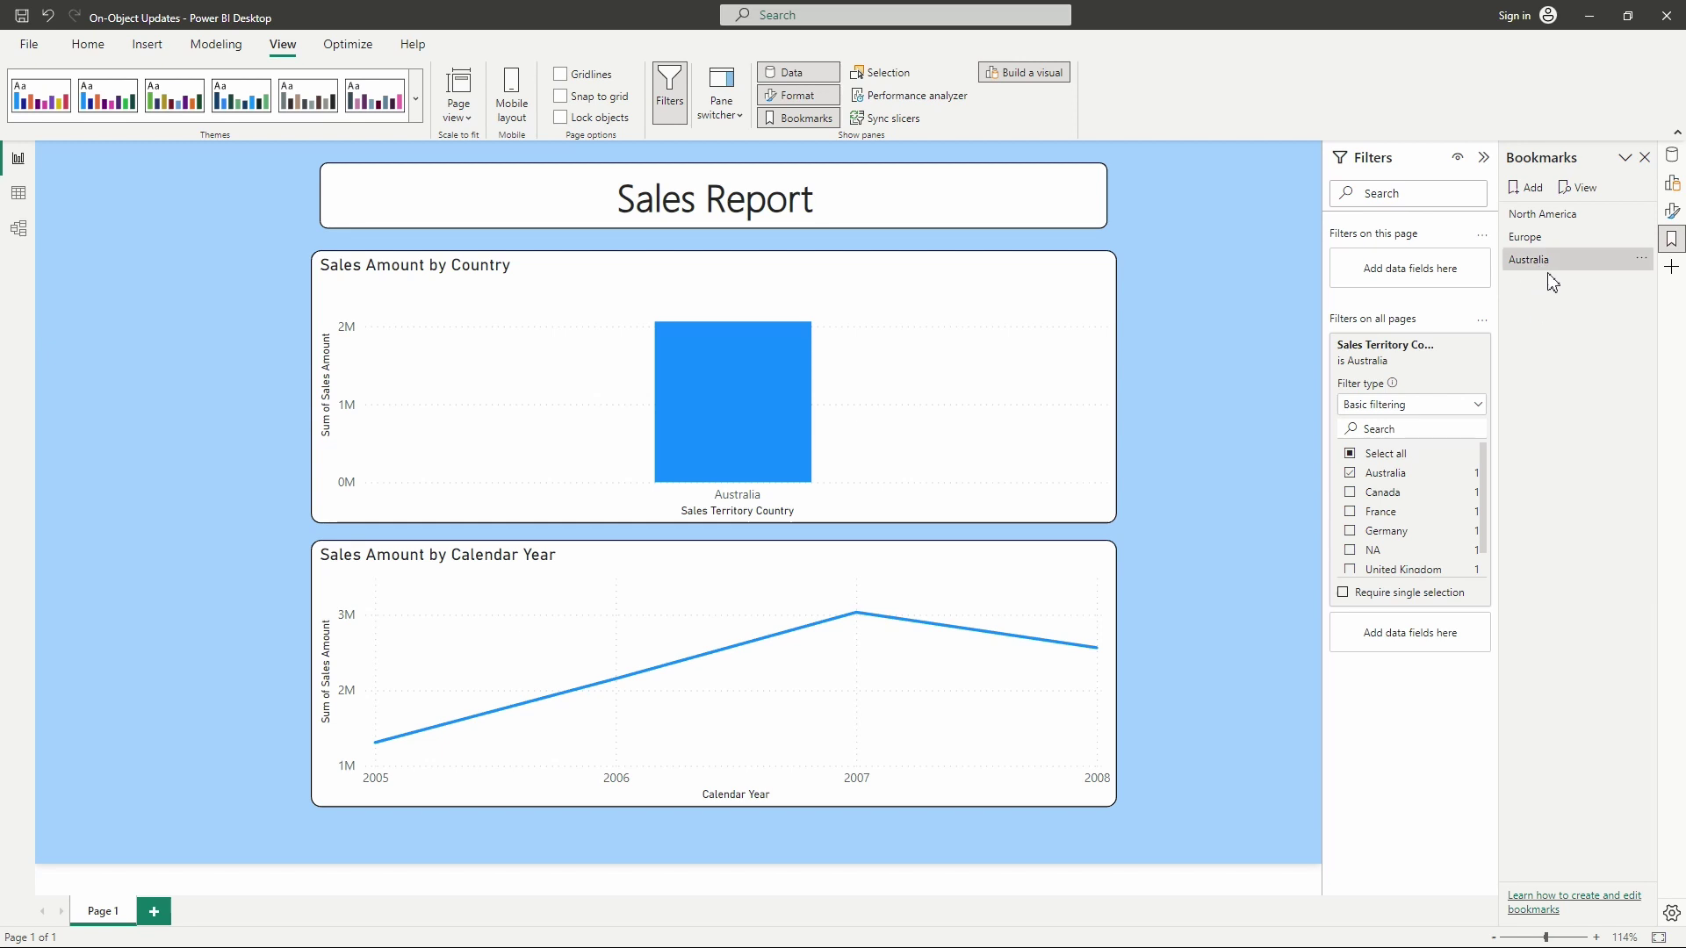
# - Clear the country filter and save the unfiltered view as an 'All Countries' bookmark
pyautogui.click(1459, 363)
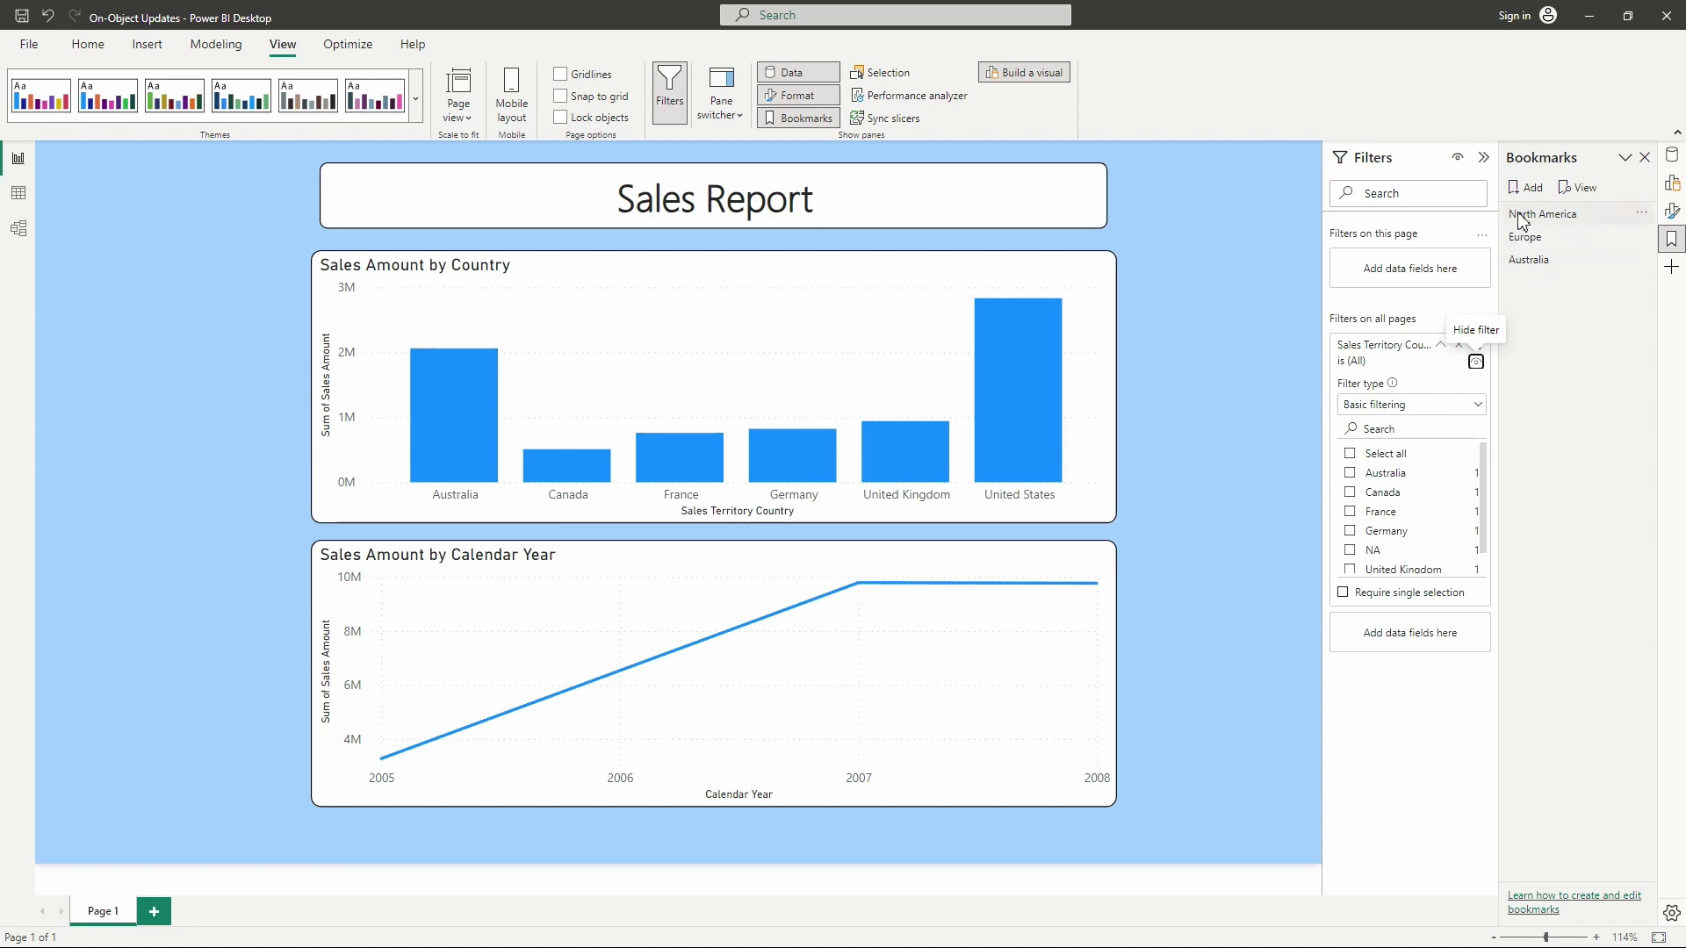
pyautogui.click(1525, 187)
pyautogui.doubleClick(1557, 285)
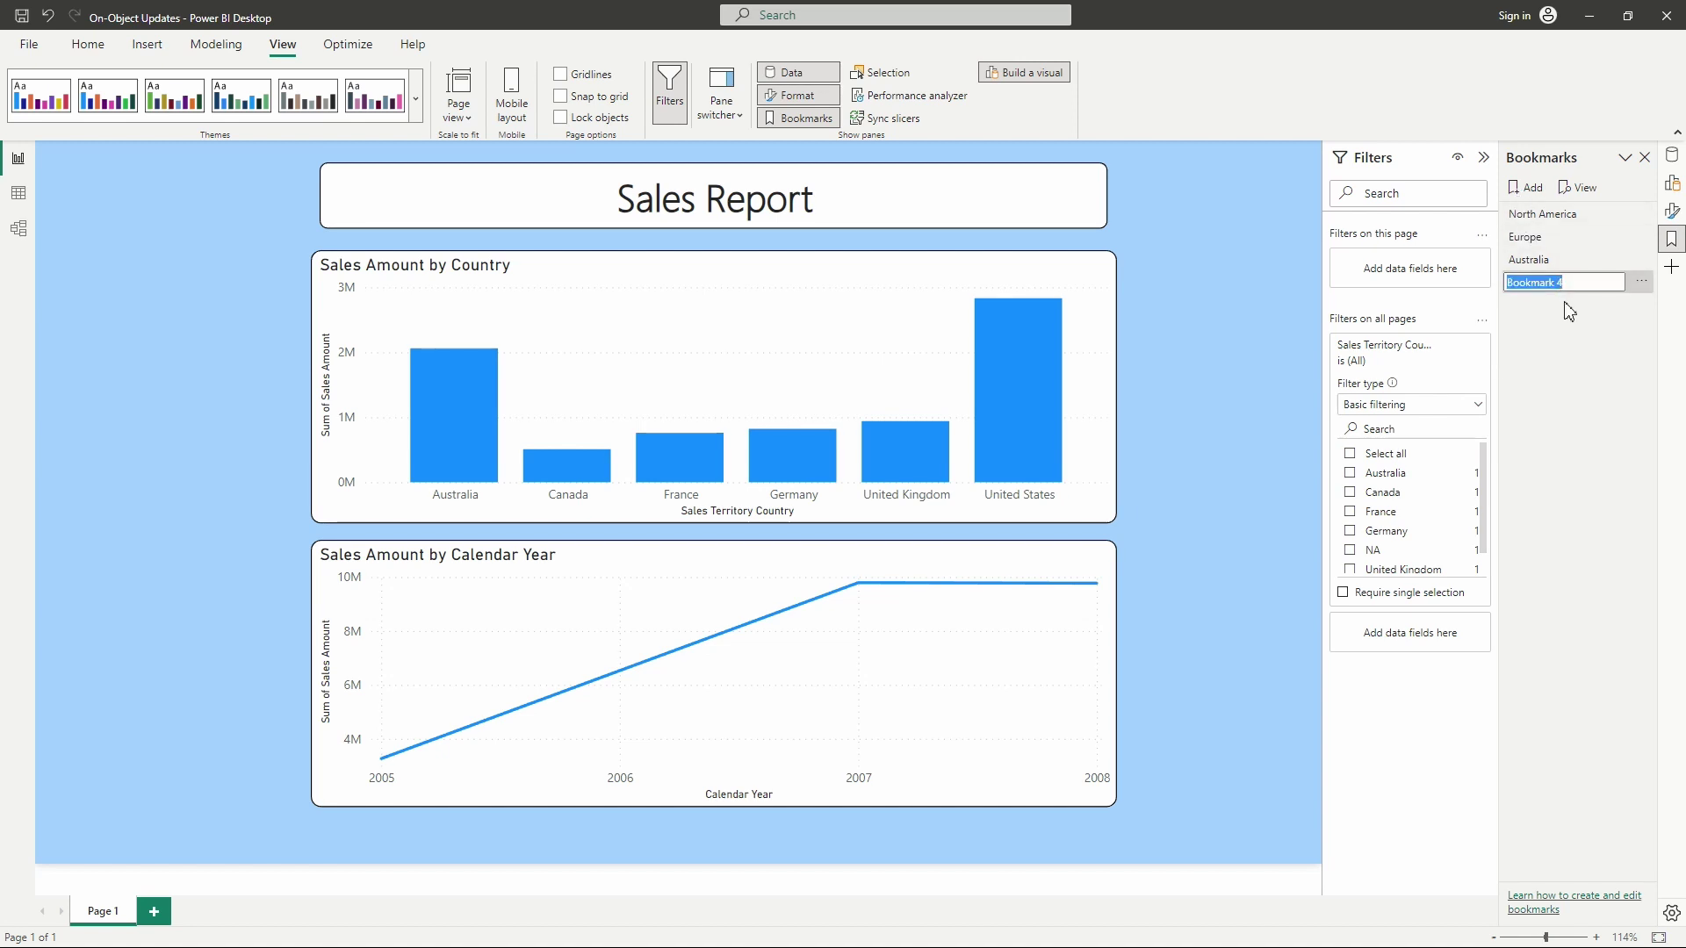
pyautogui.write('All Countries')
pyautogui.press('Return')
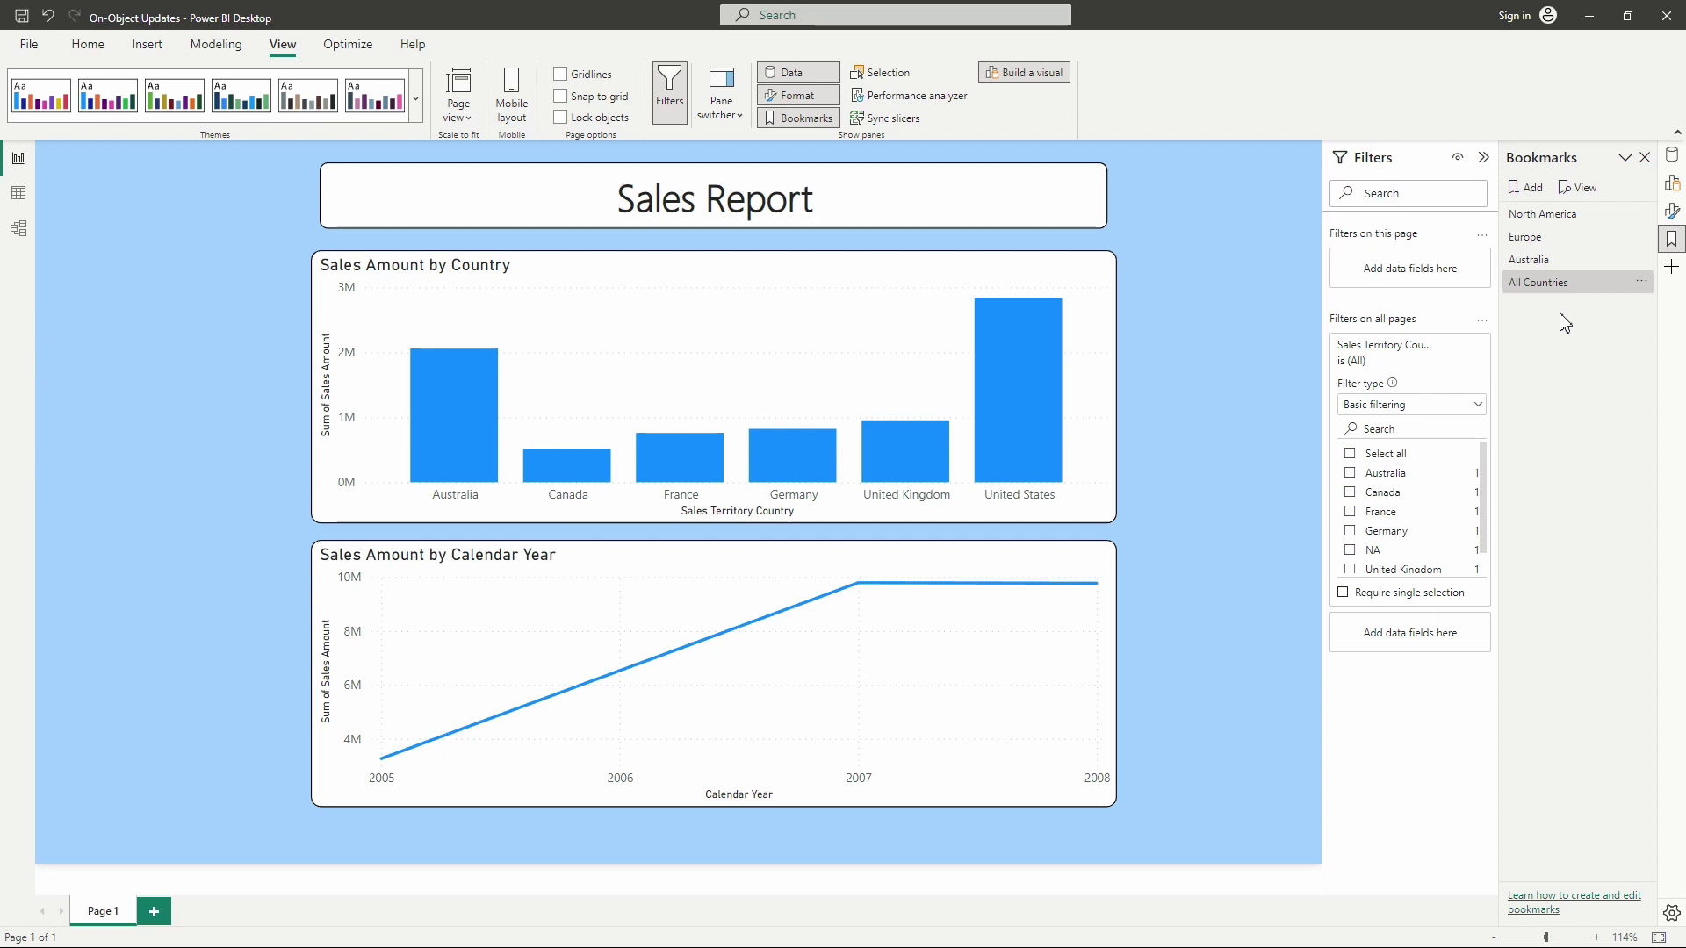
pyautogui.click(1642, 285)
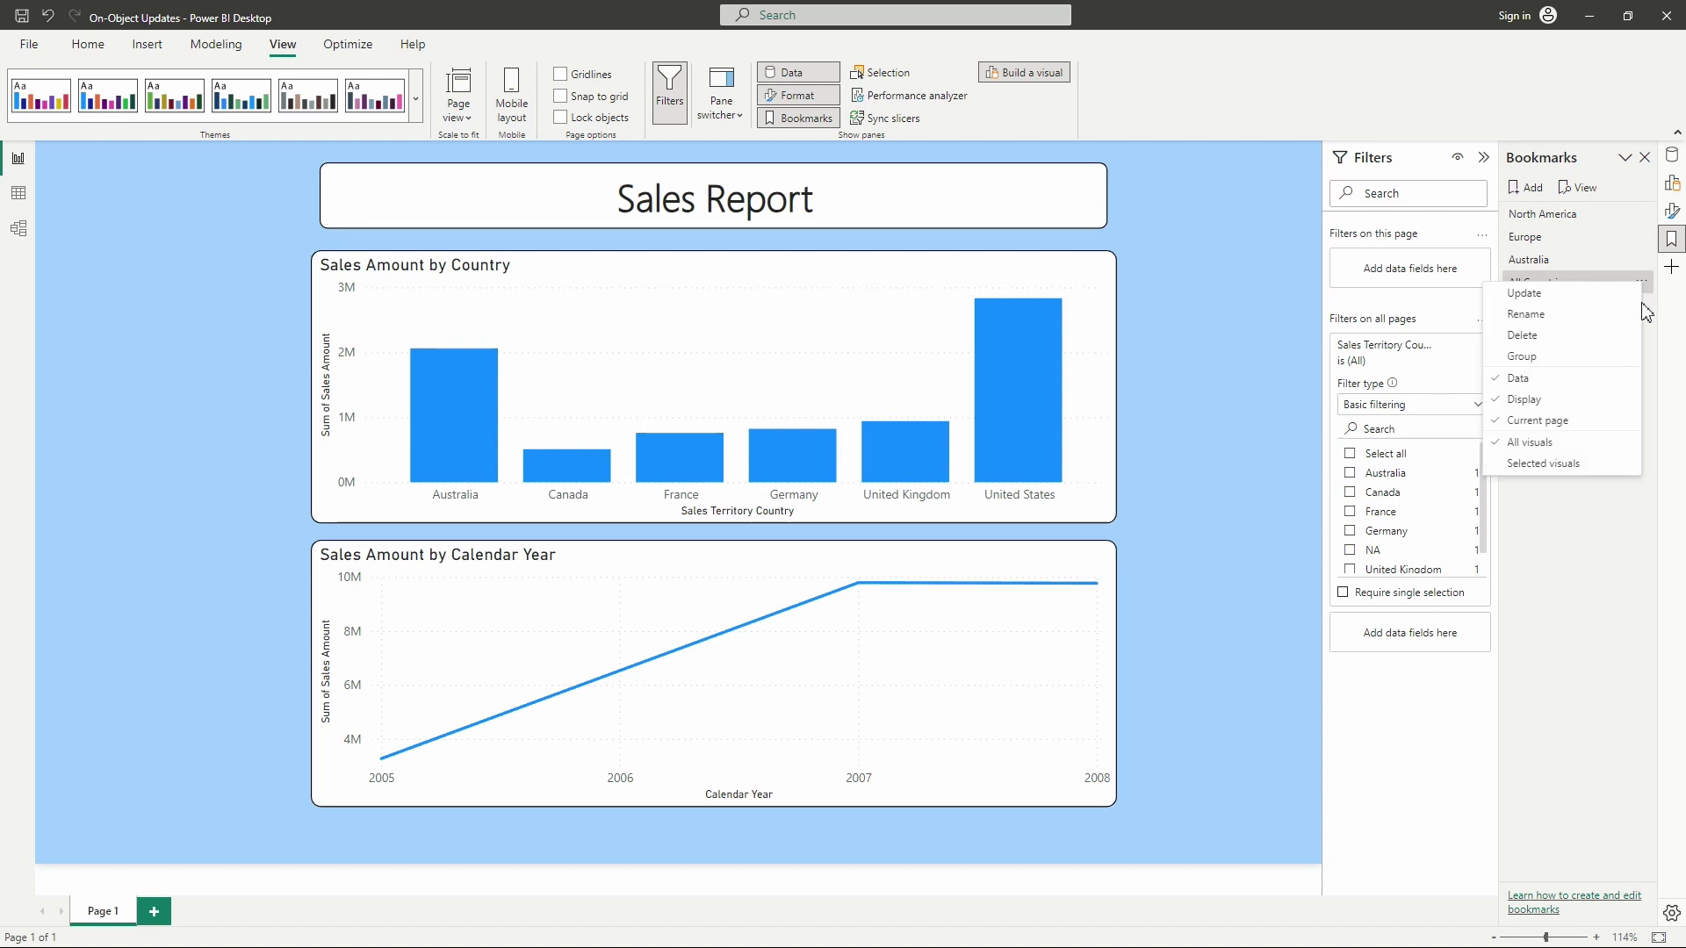
pyautogui.click(1649, 316)
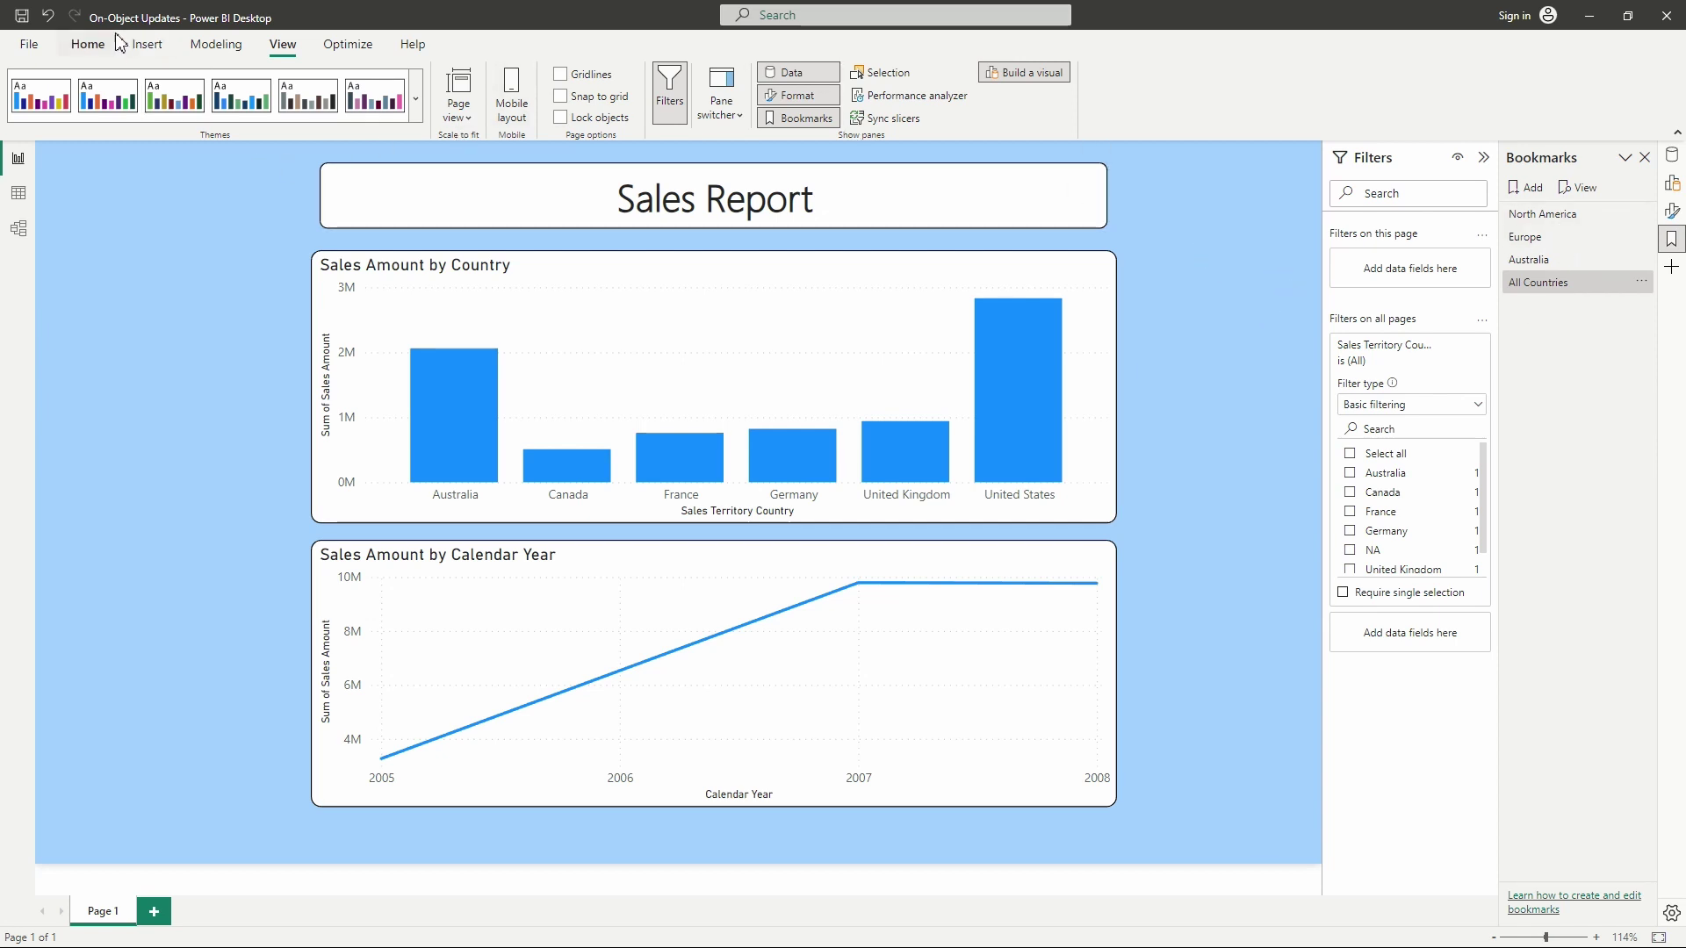
# - Insert a bookmark navigator from the Buttons list and drag it to the report's upper left
pyautogui.click(146, 44)
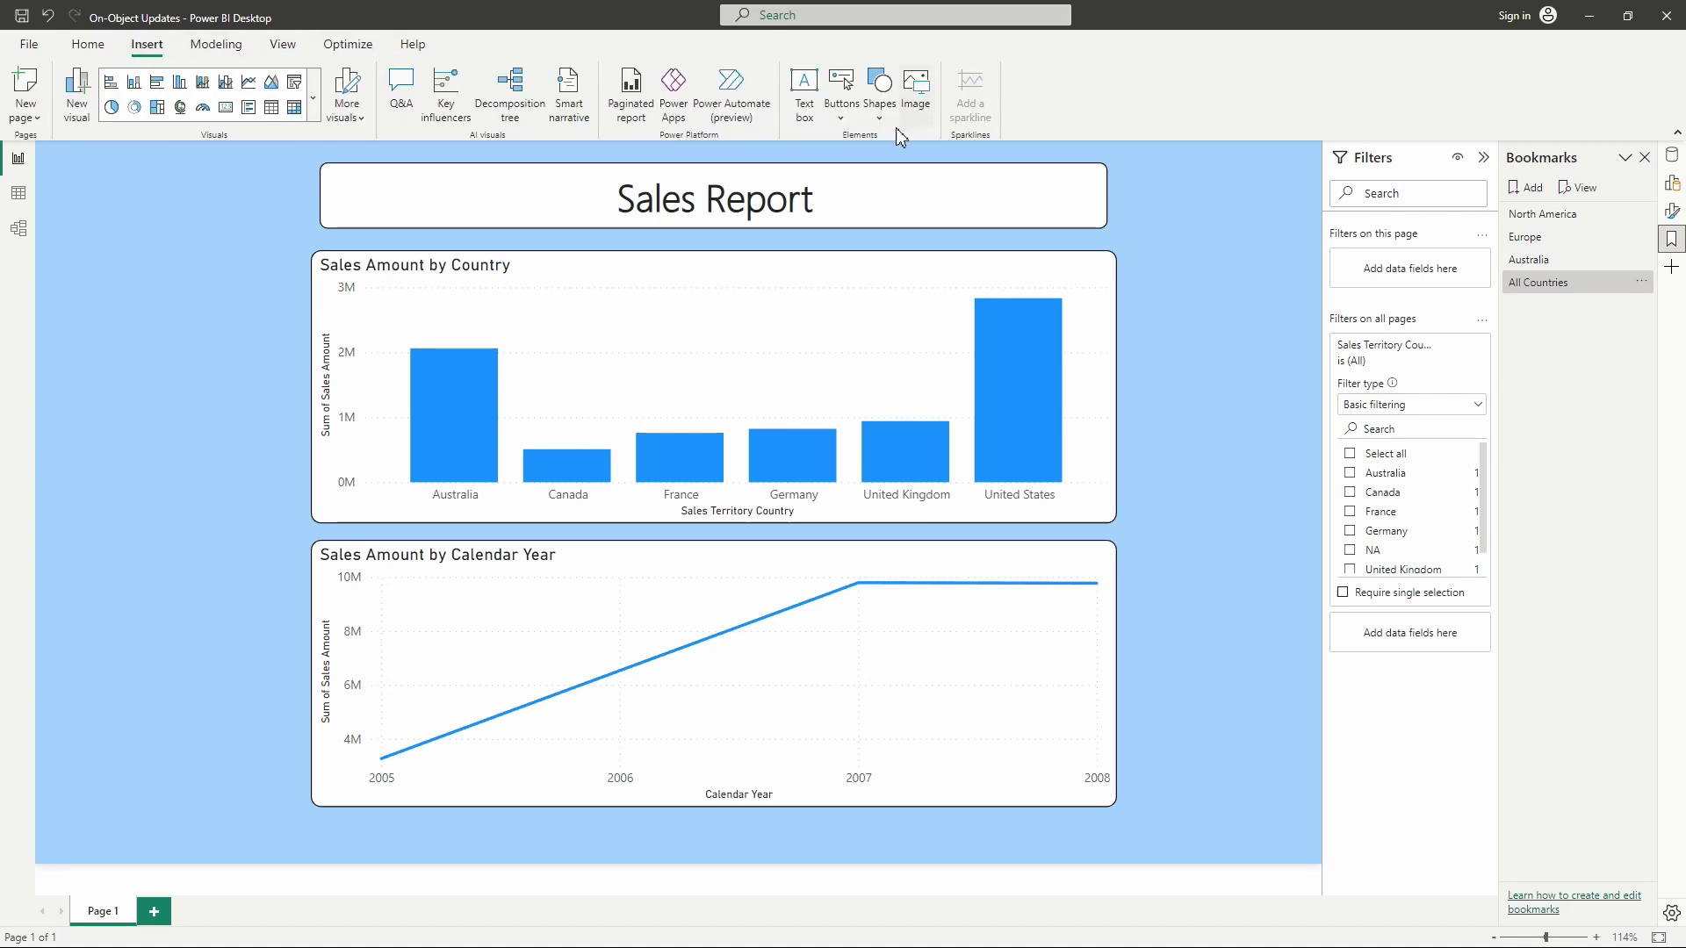
pyautogui.click(840, 117)
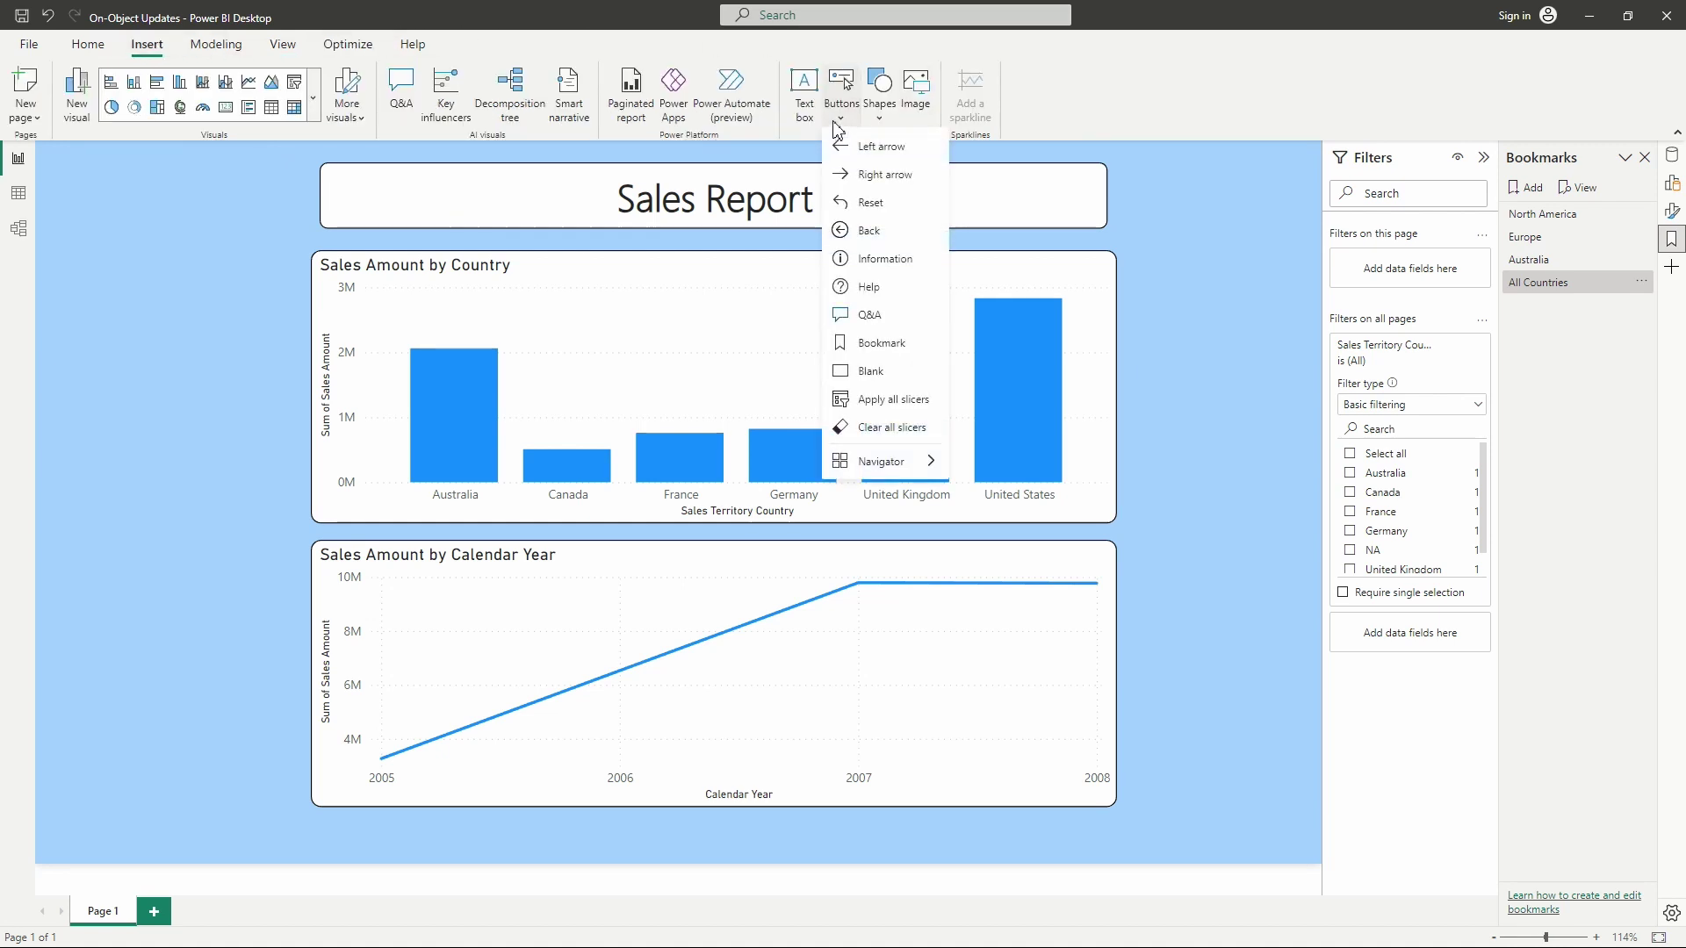
pyautogui.moveTo(923, 464)
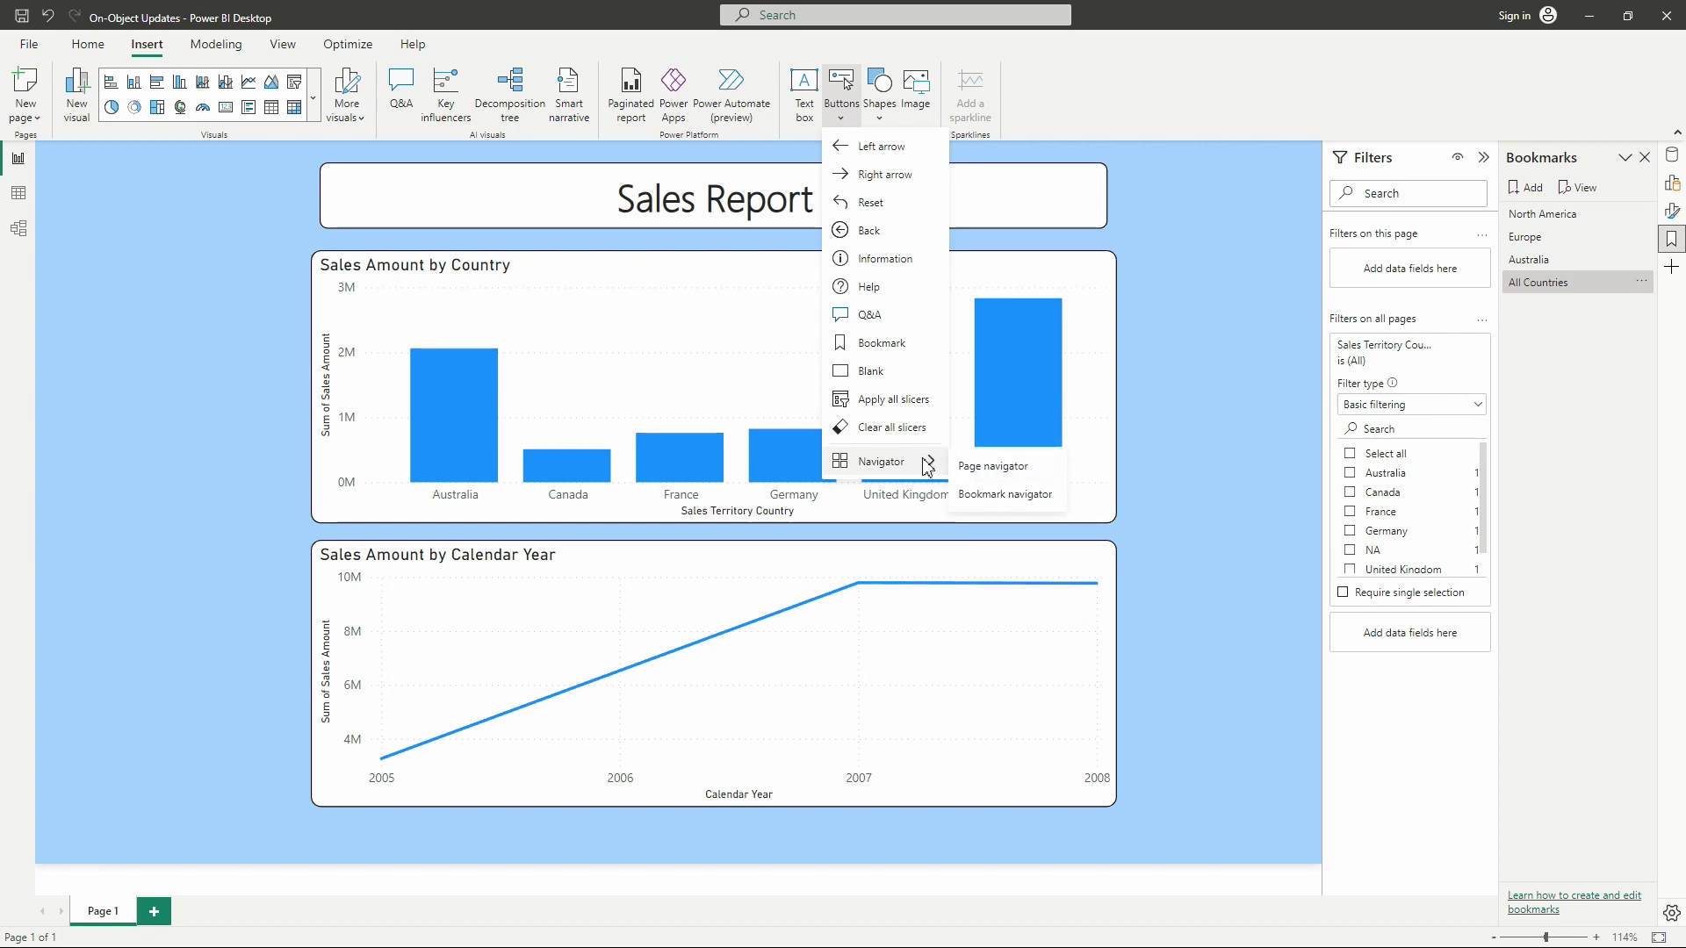
pyautogui.click(1006, 494)
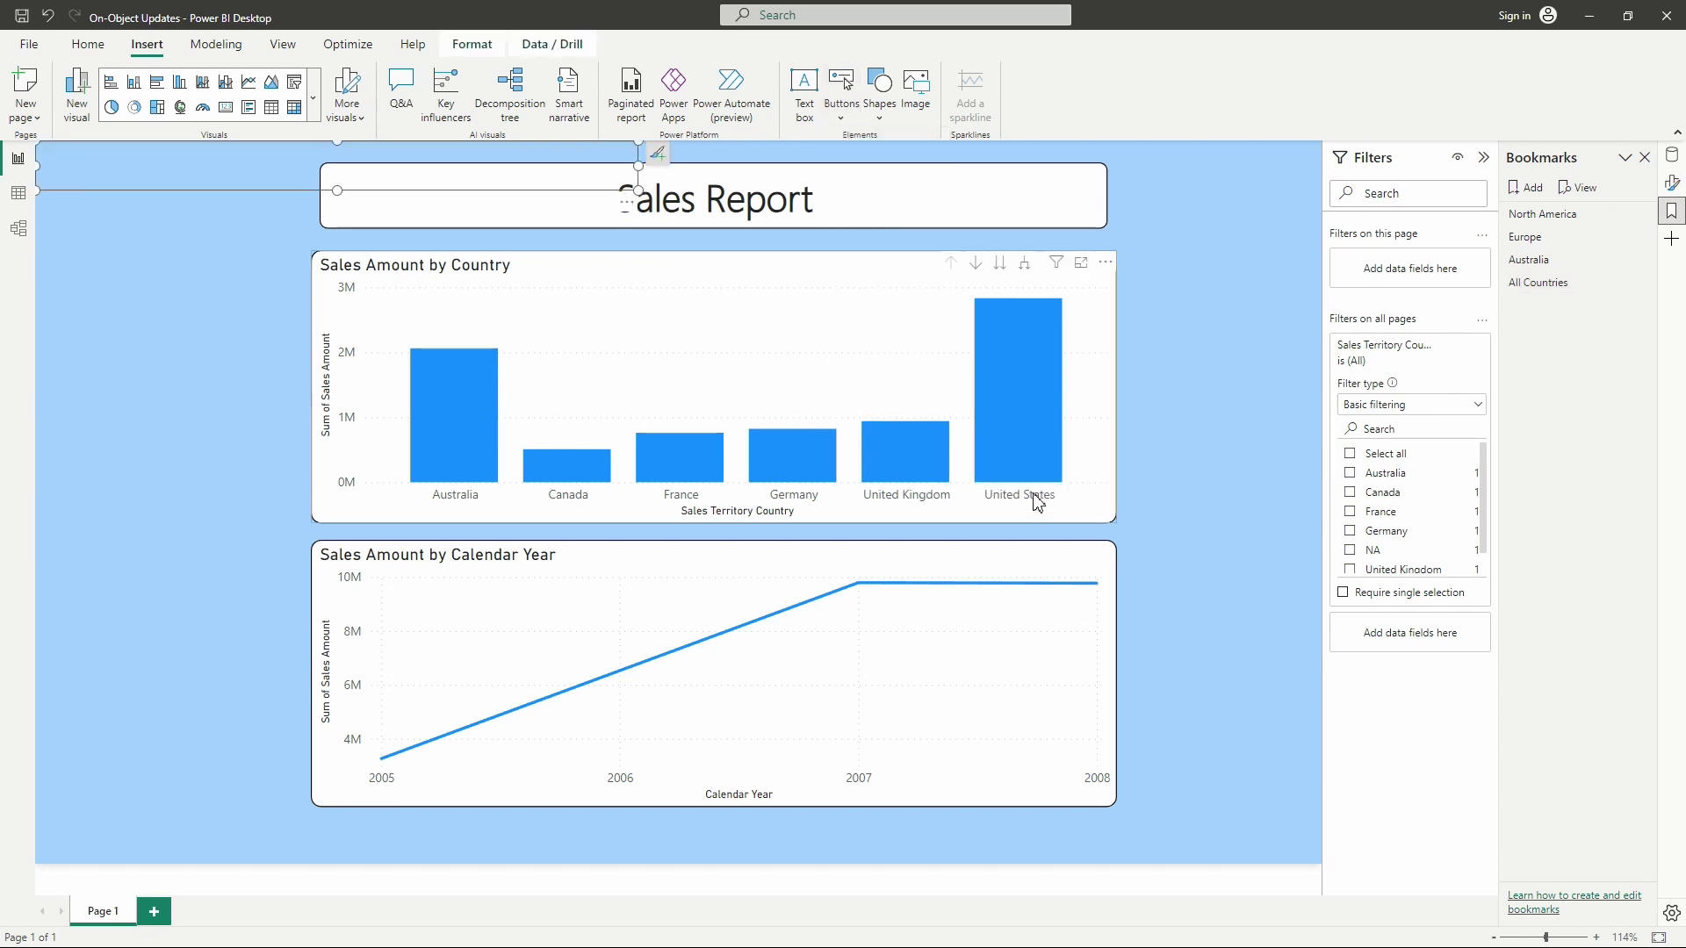
pyautogui.moveTo(581, 169); pyautogui.dragTo(604, 260)
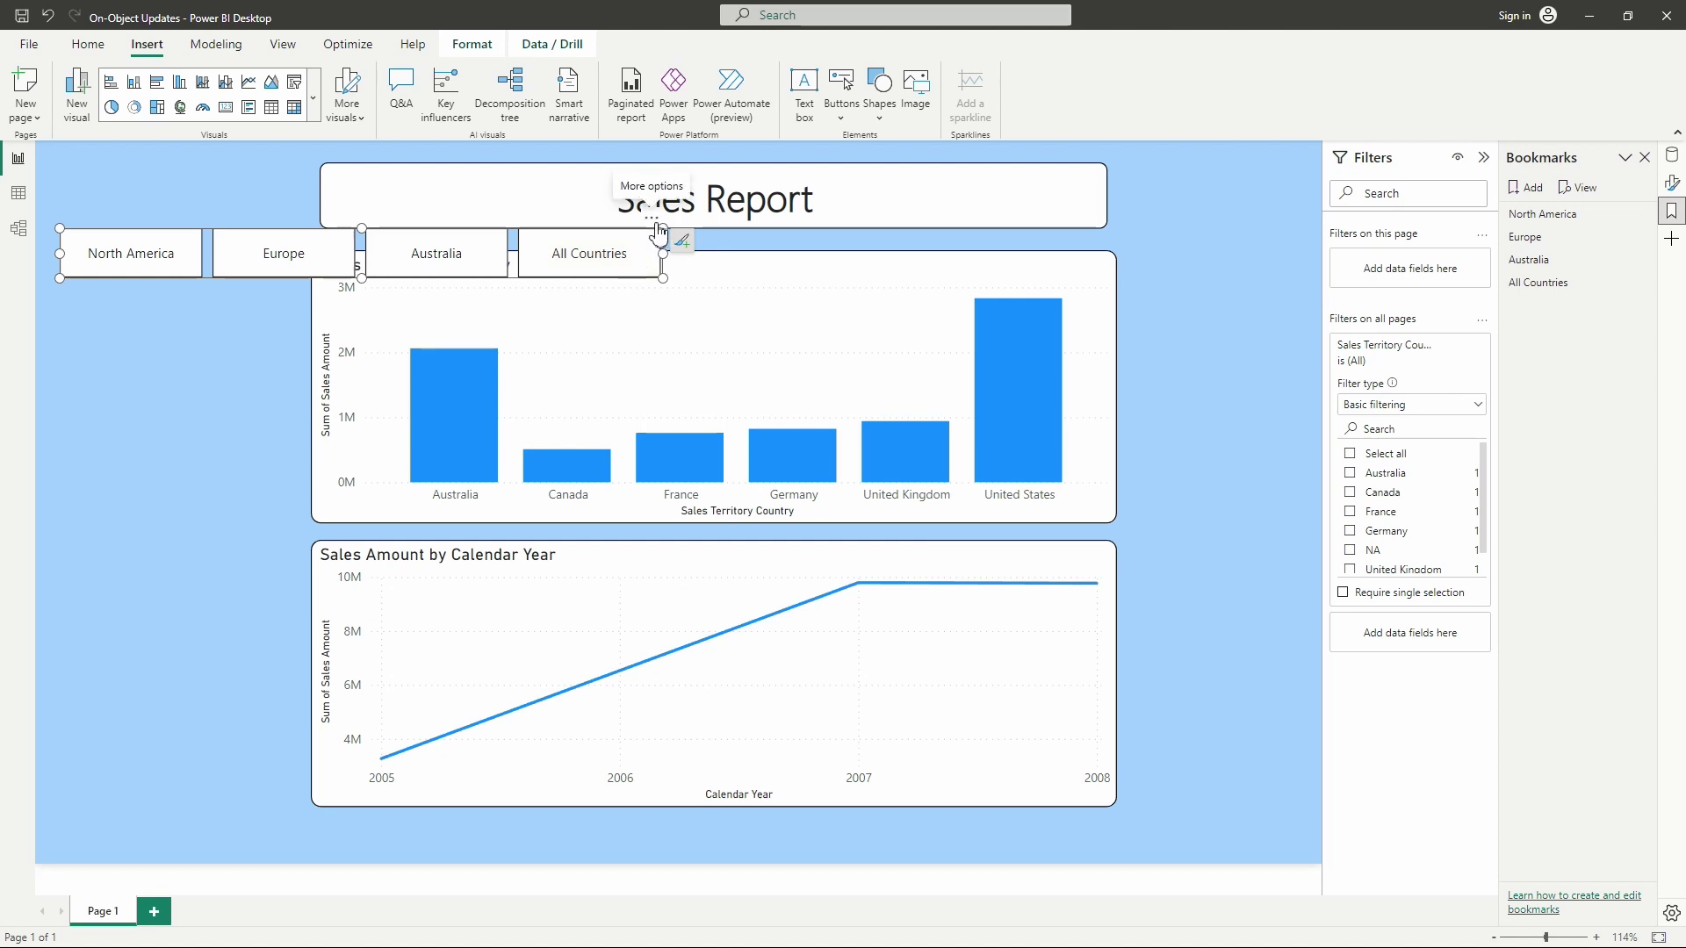
# - Open the Format pane in a separate pane and expand the navigator's Size and style (height 49, width 600)
pyautogui.rightClick(1670, 190)
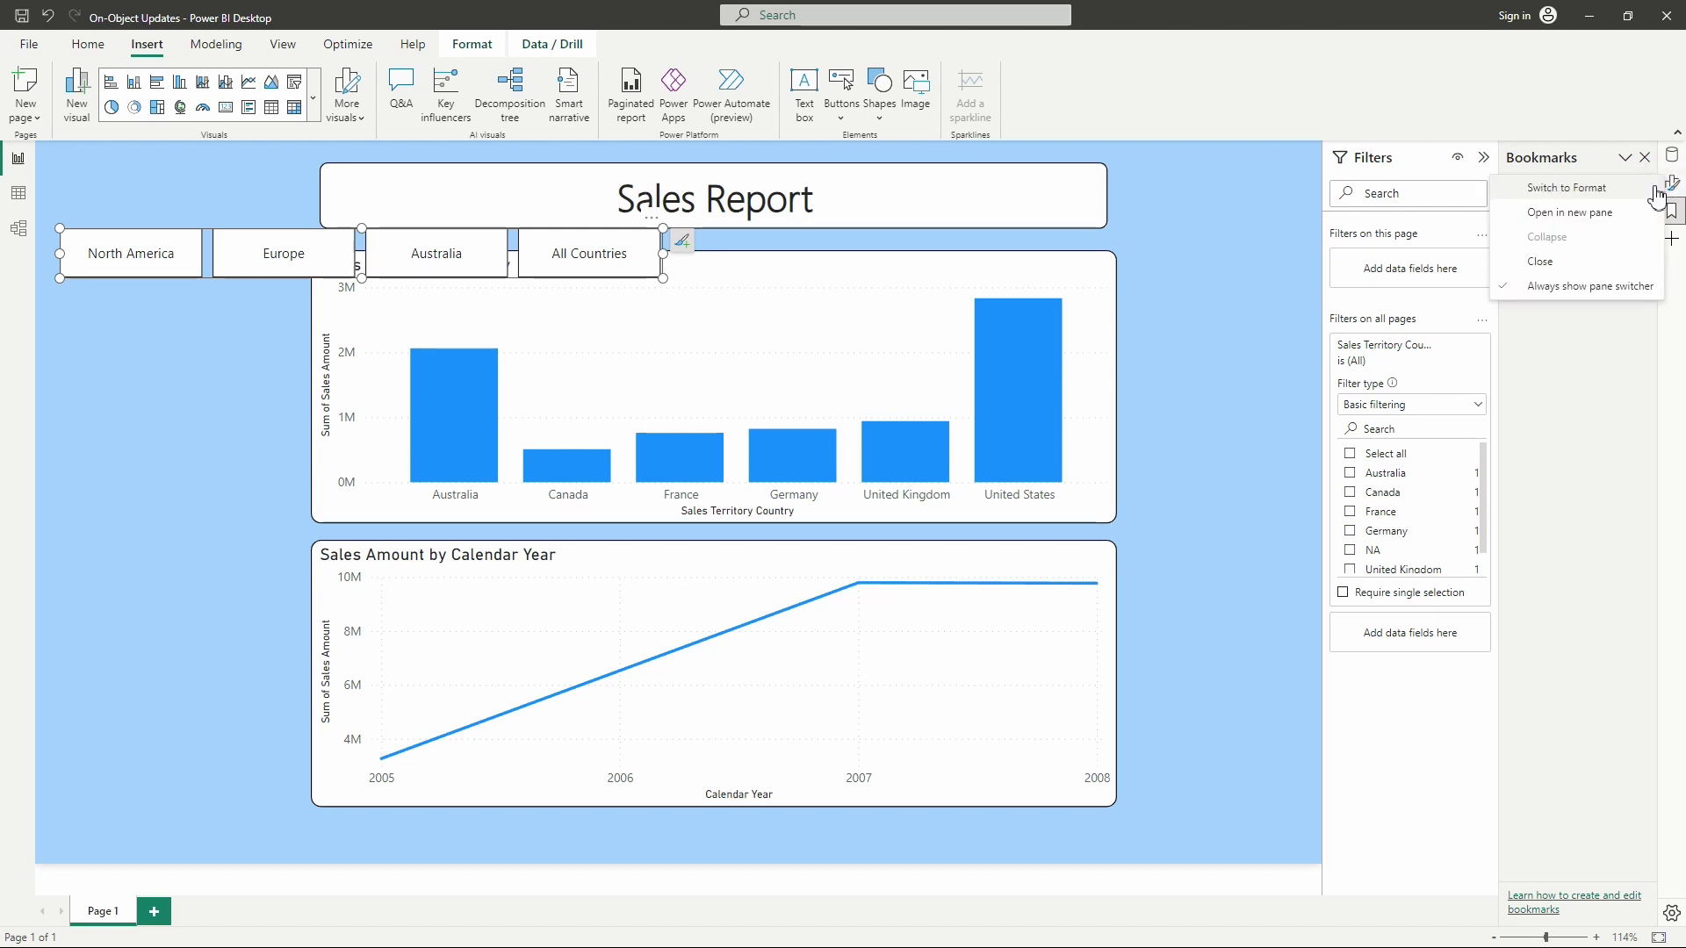
pyautogui.click(1569, 213)
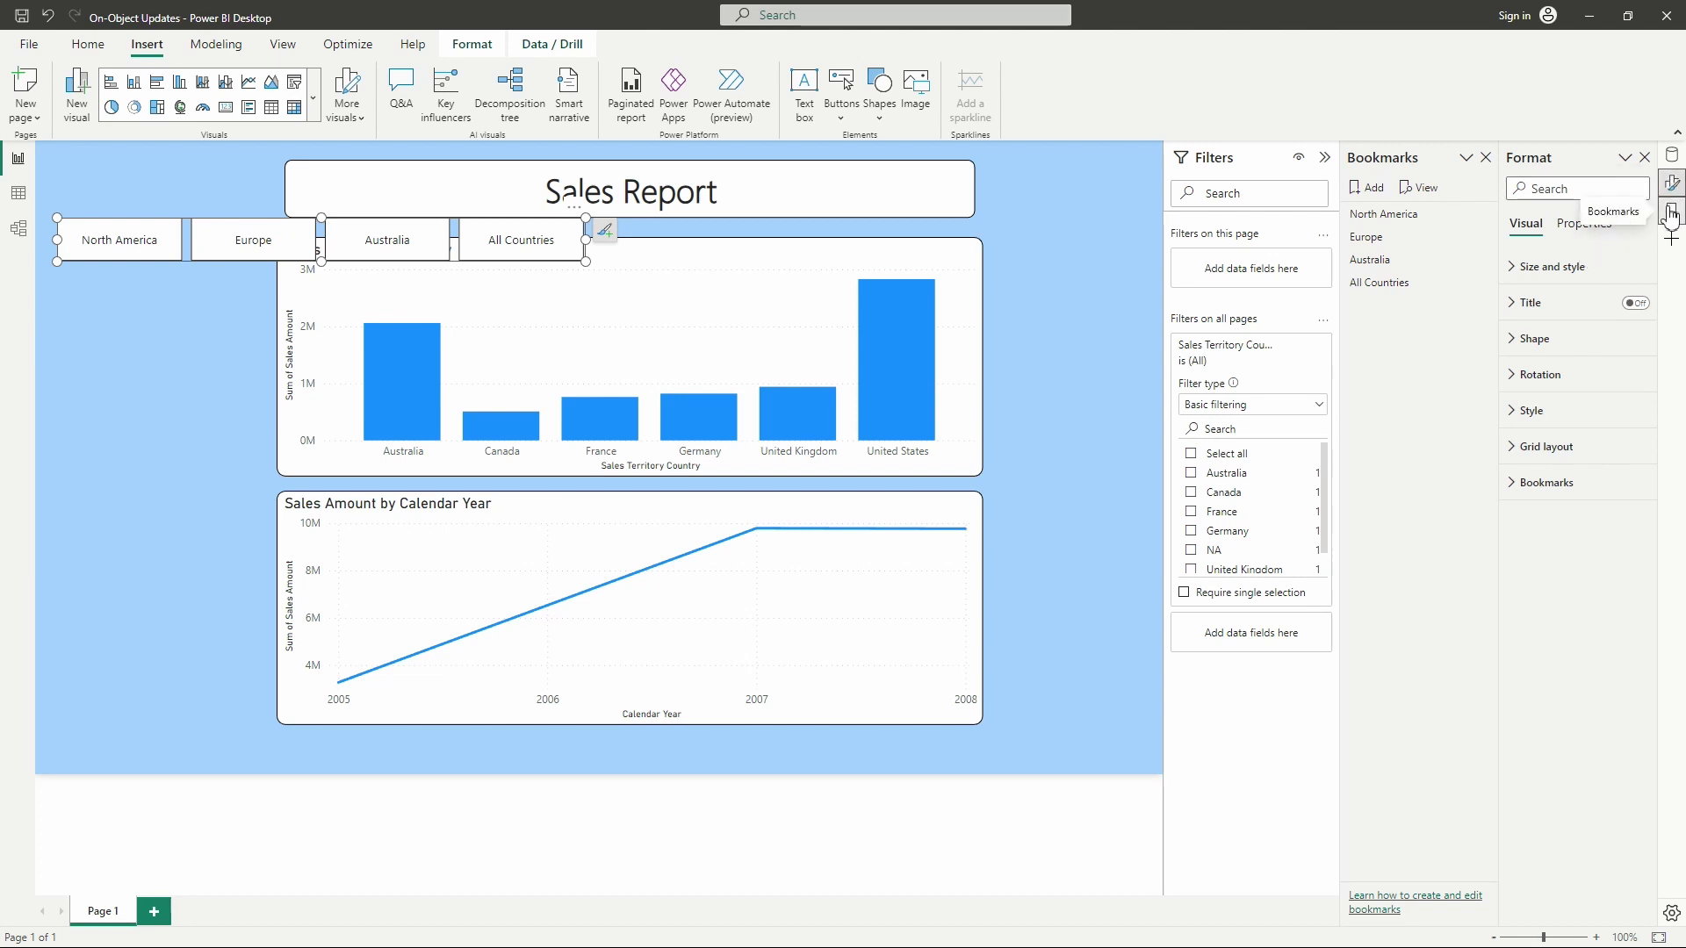
pyautogui.click(1592, 291)
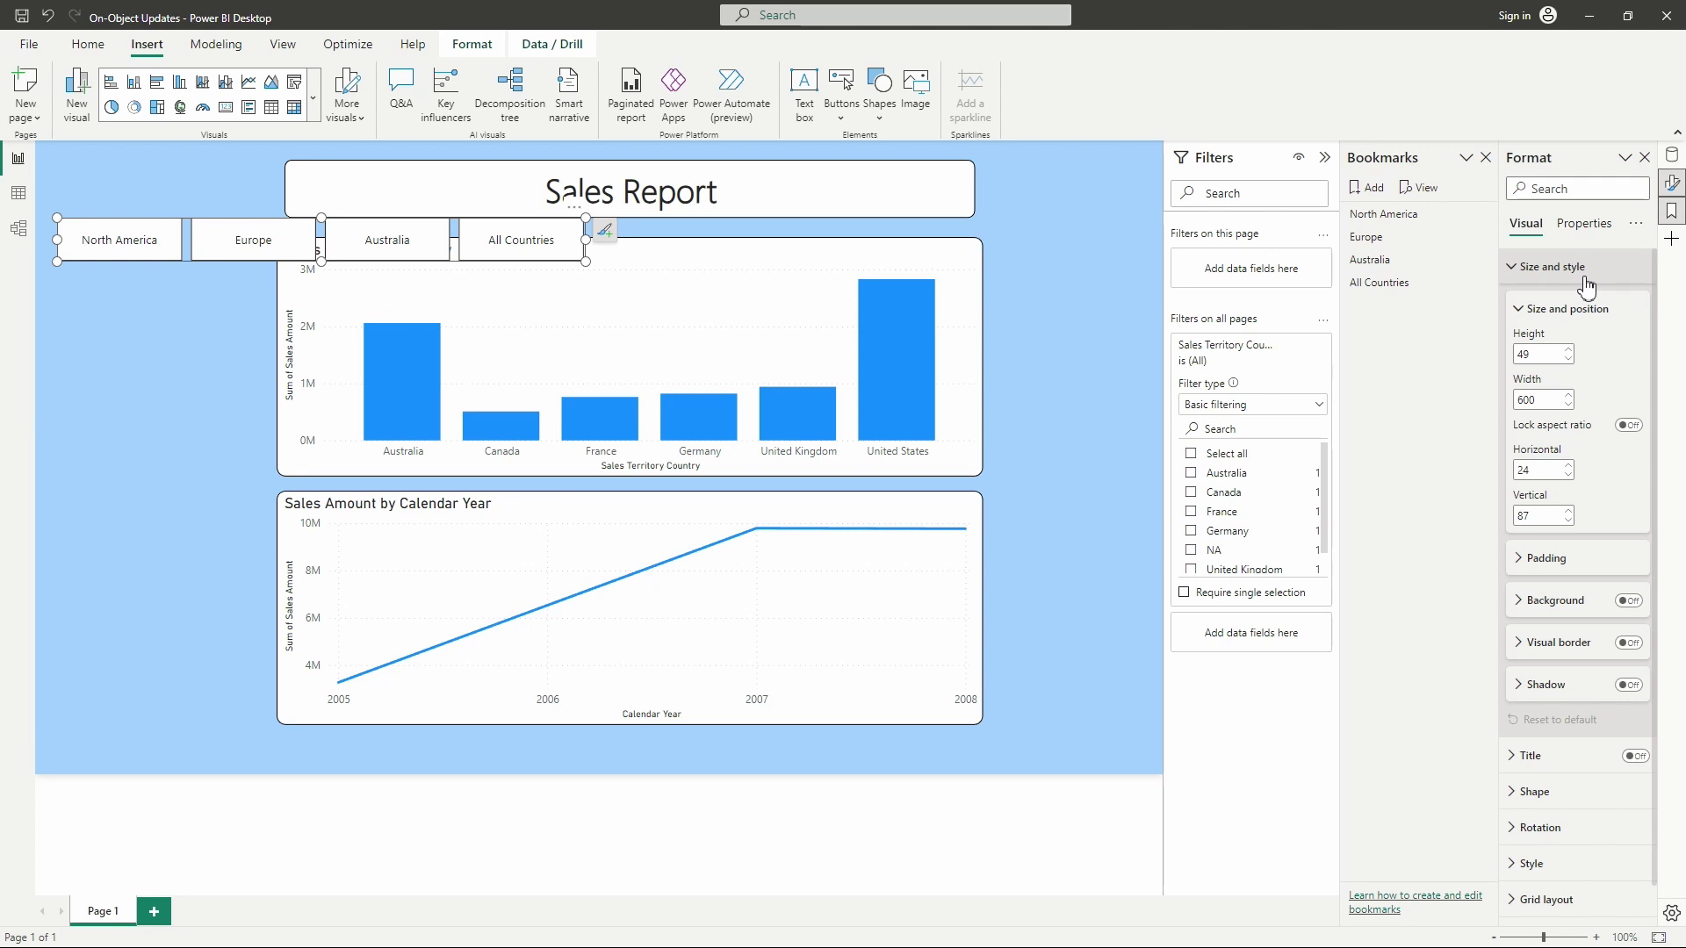
# - Set Grid layout orientation to Vertical and reshape the navigator into a narrow column left of the charts
pyautogui.click(1587, 286)
pyautogui.click(1555, 188)
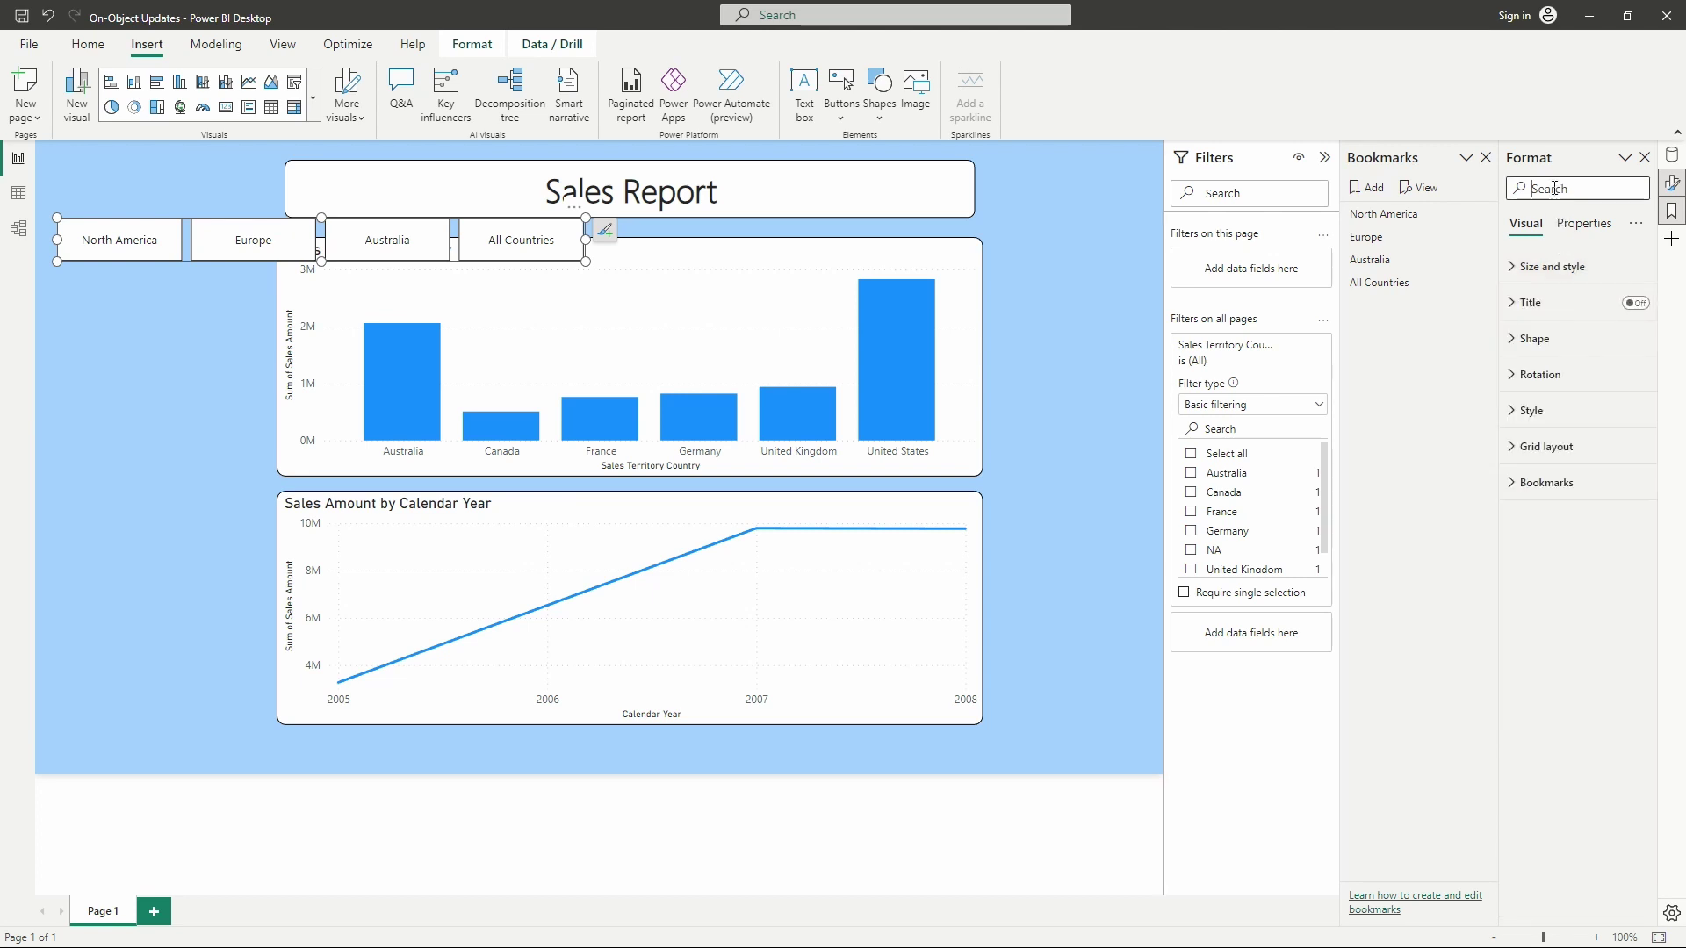
pyautogui.write('orie')
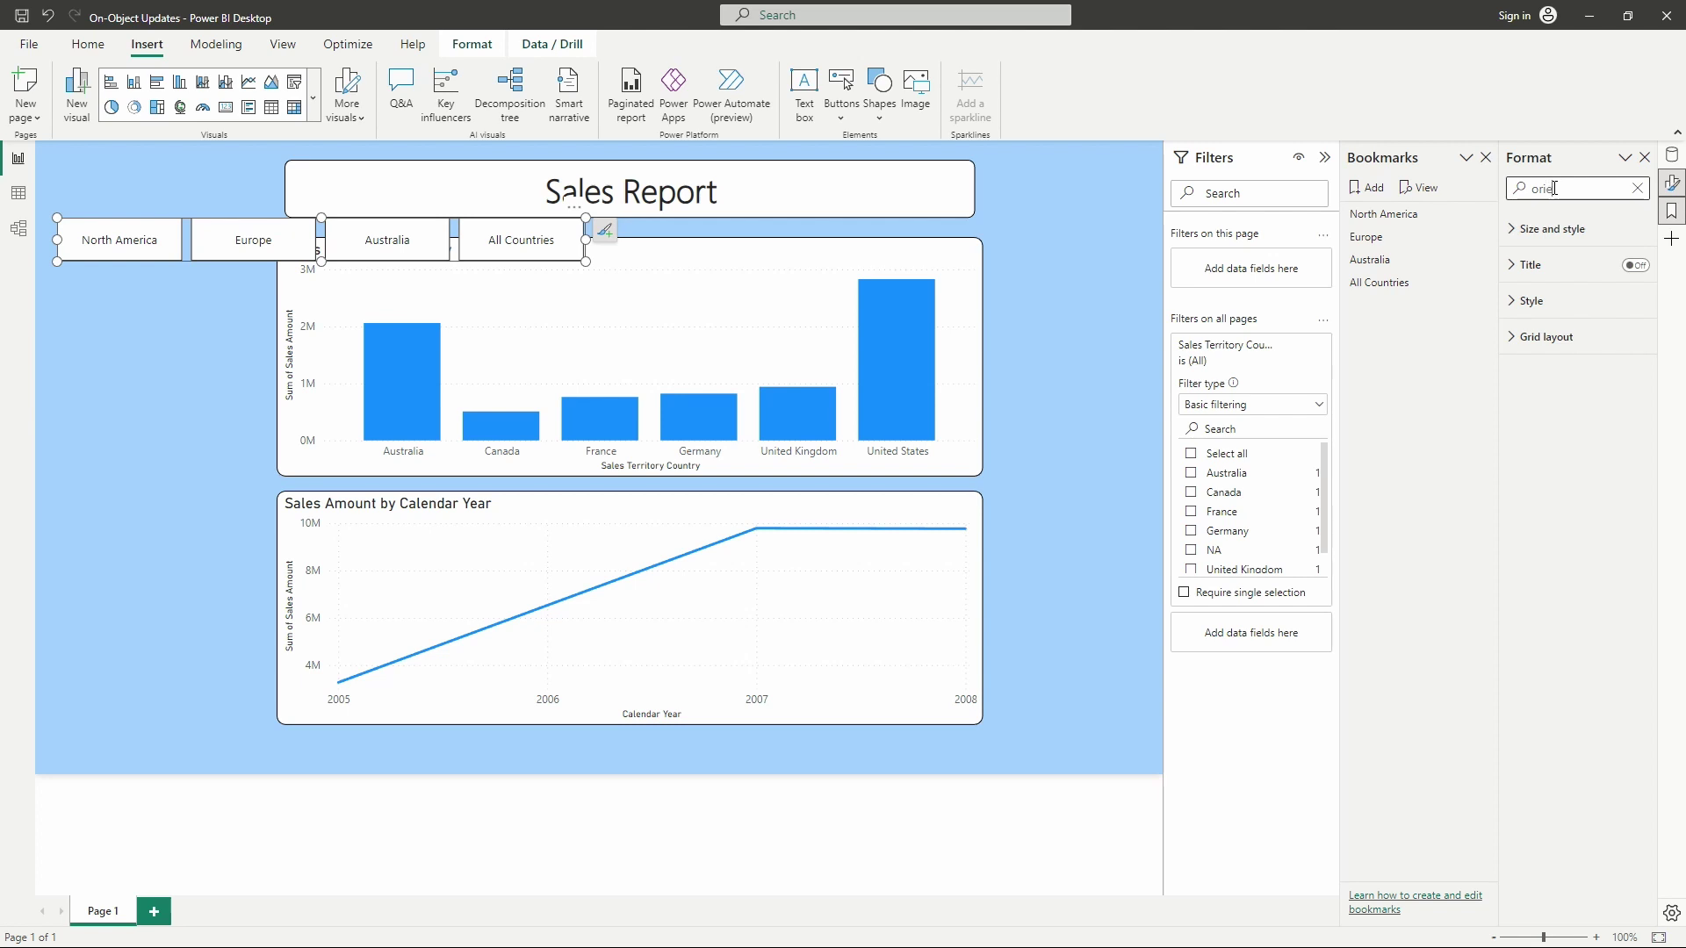
pyautogui.write('n')
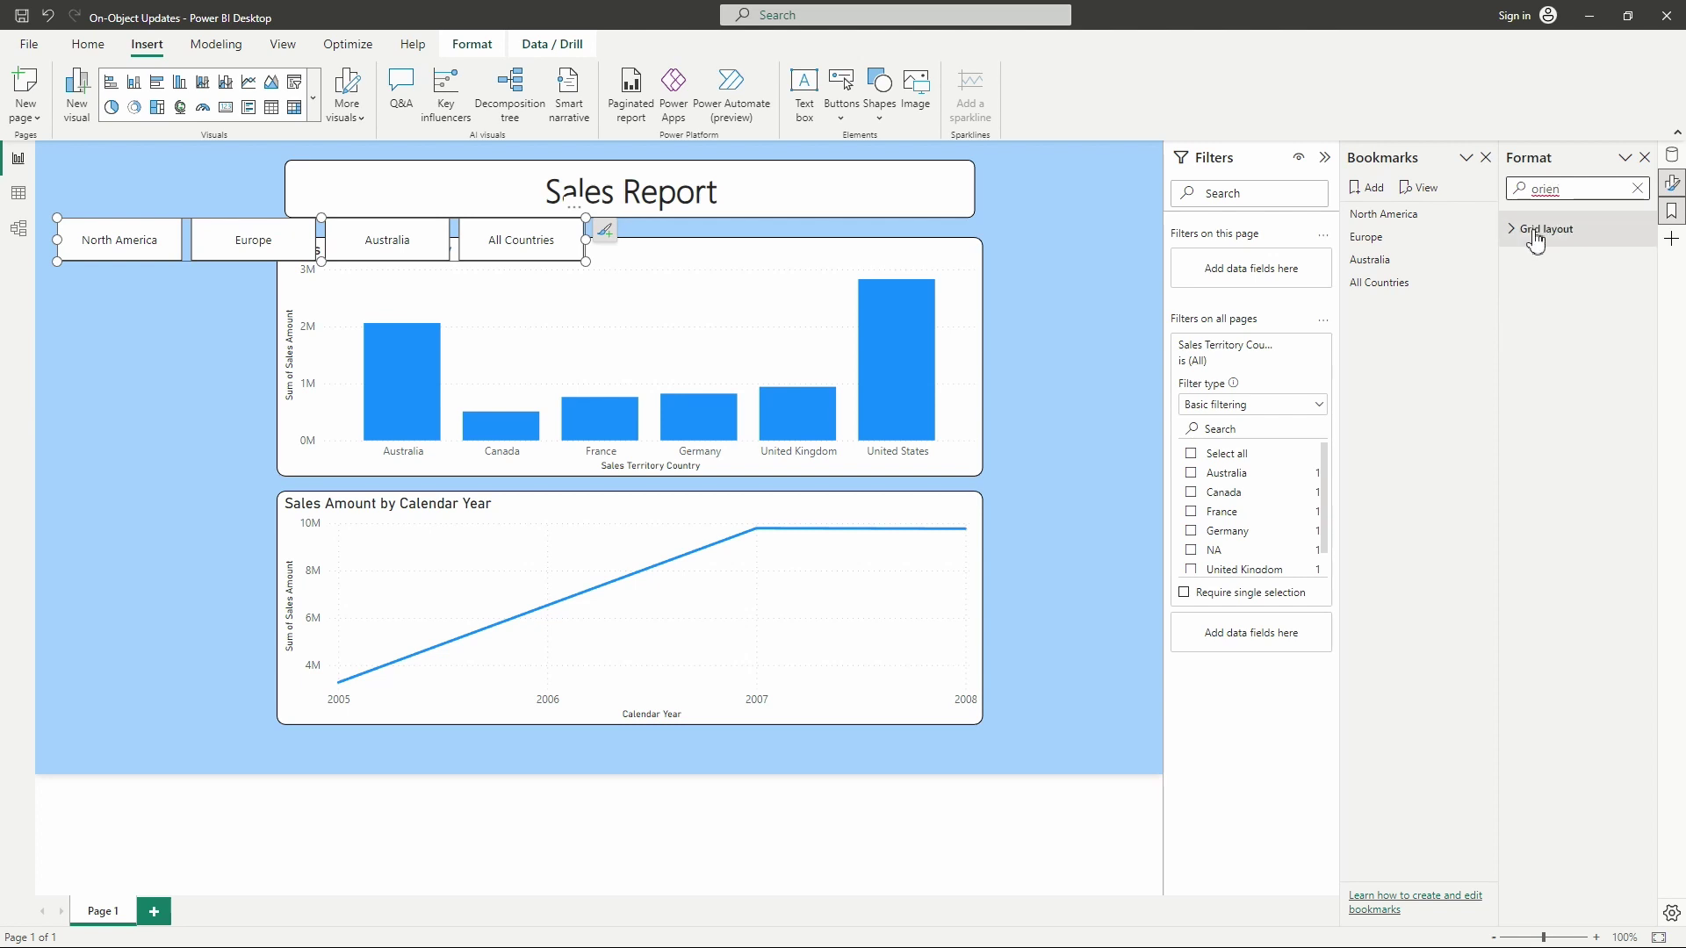
pyautogui.click(1541, 230)
pyautogui.click(1626, 289)
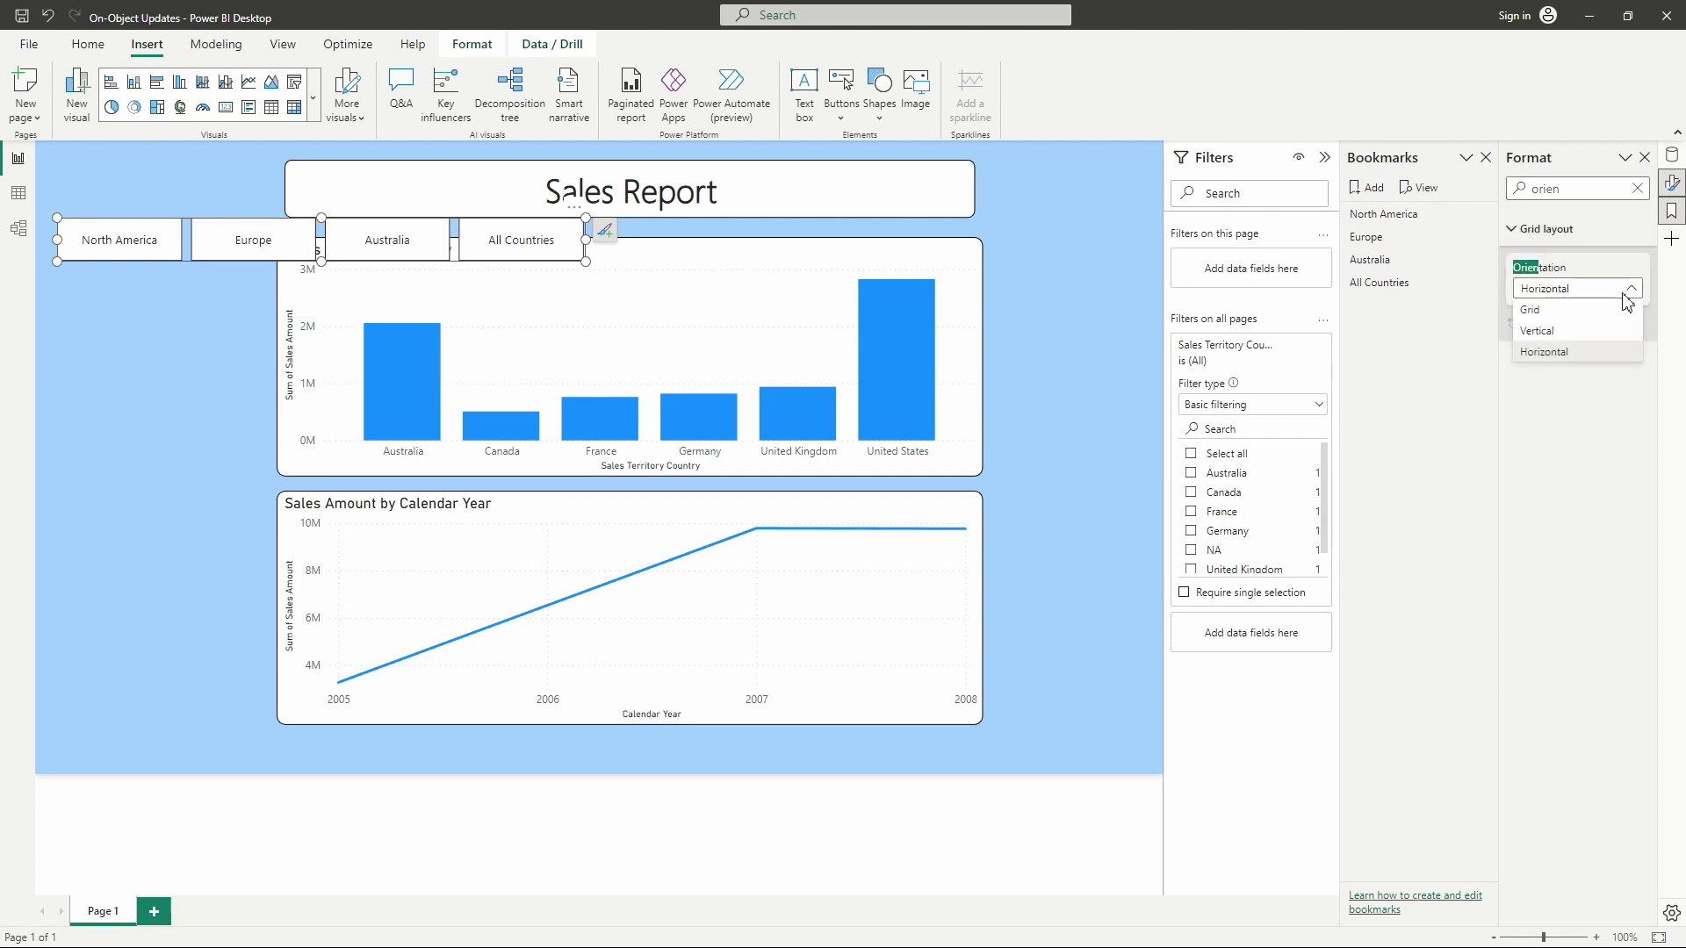
pyautogui.click(1594, 332)
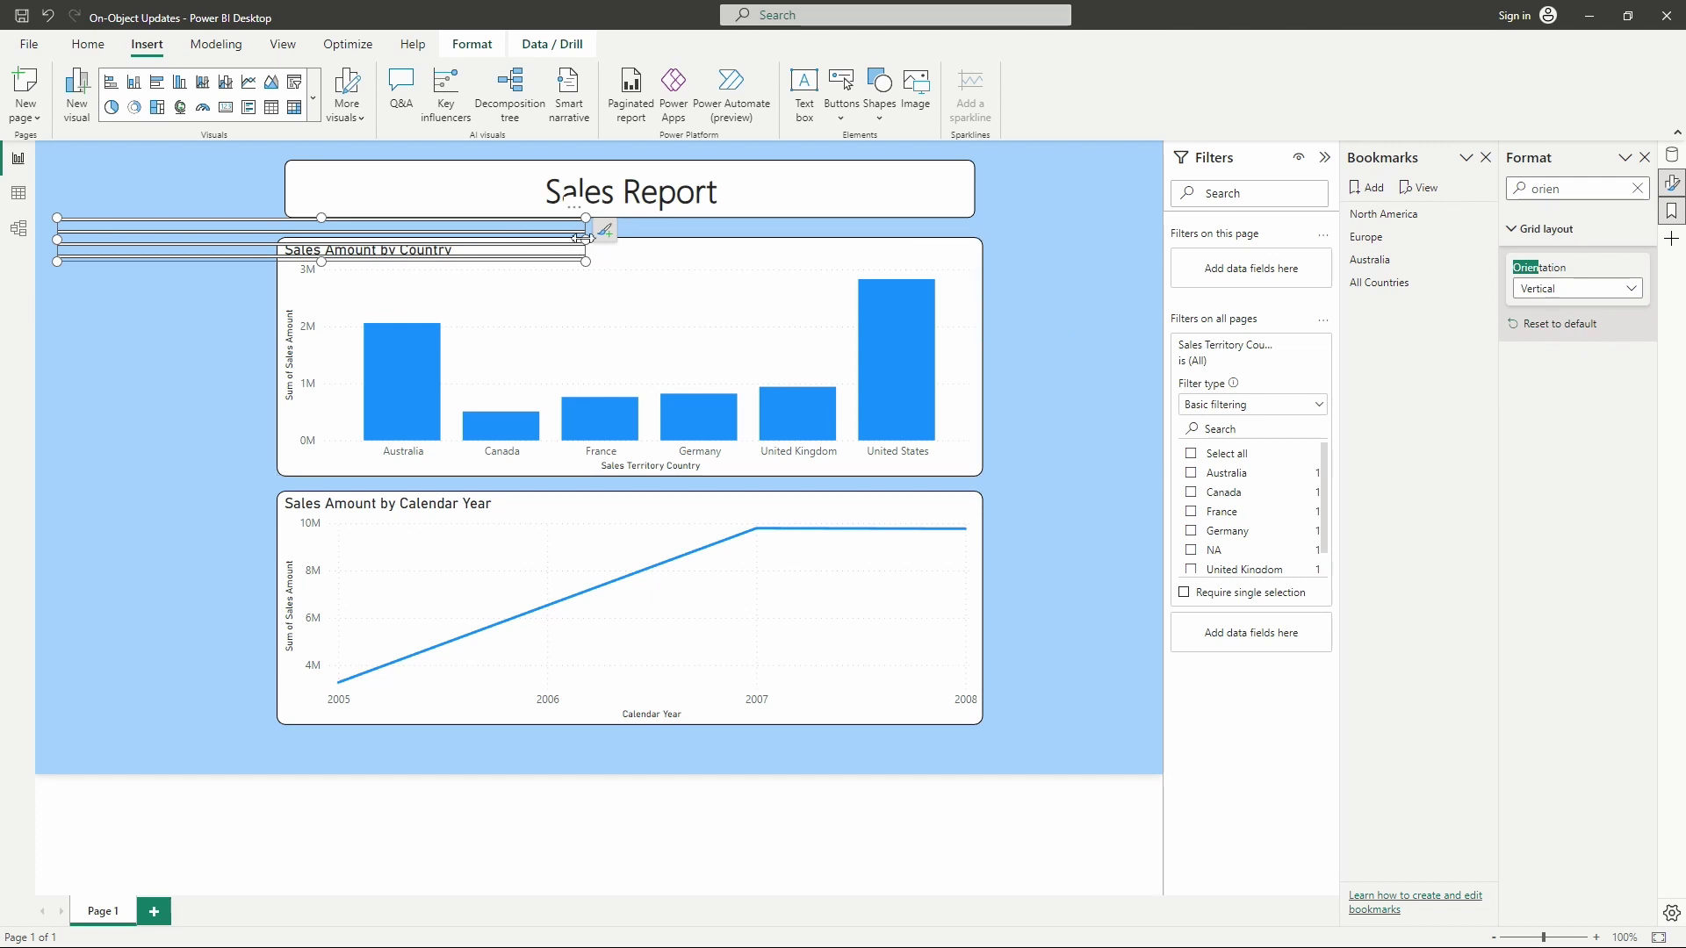
pyautogui.moveTo(585, 240); pyautogui.dragTo(149, 566)
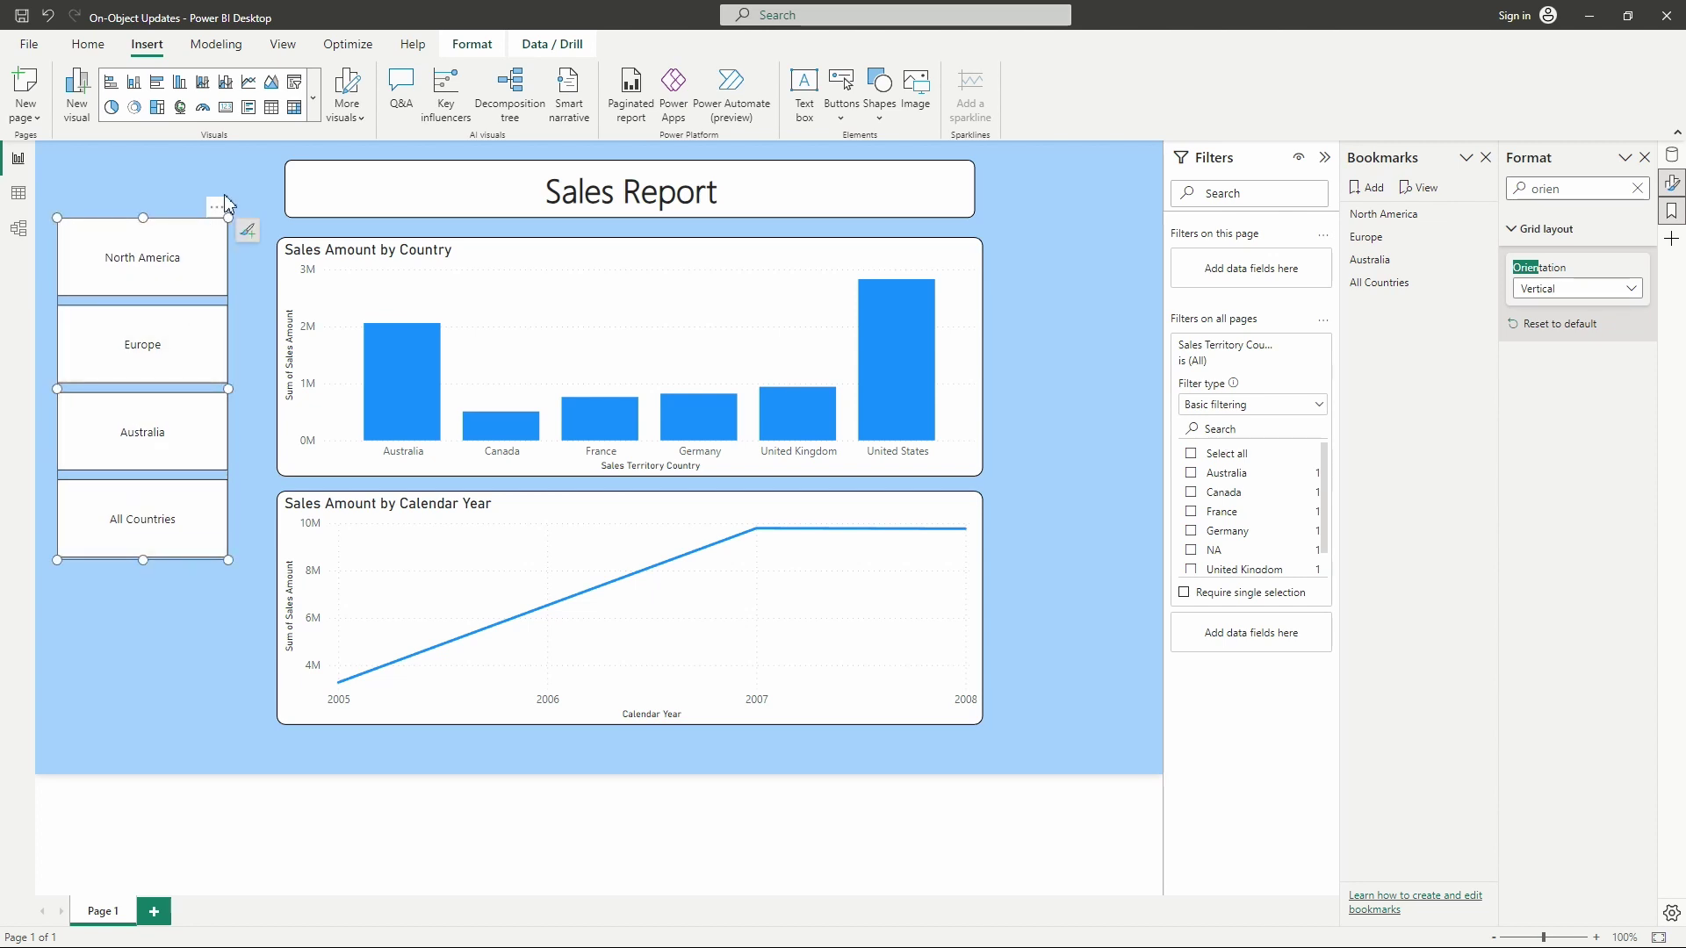
pyautogui.moveTo(220, 226); pyautogui.dragTo(237, 313)
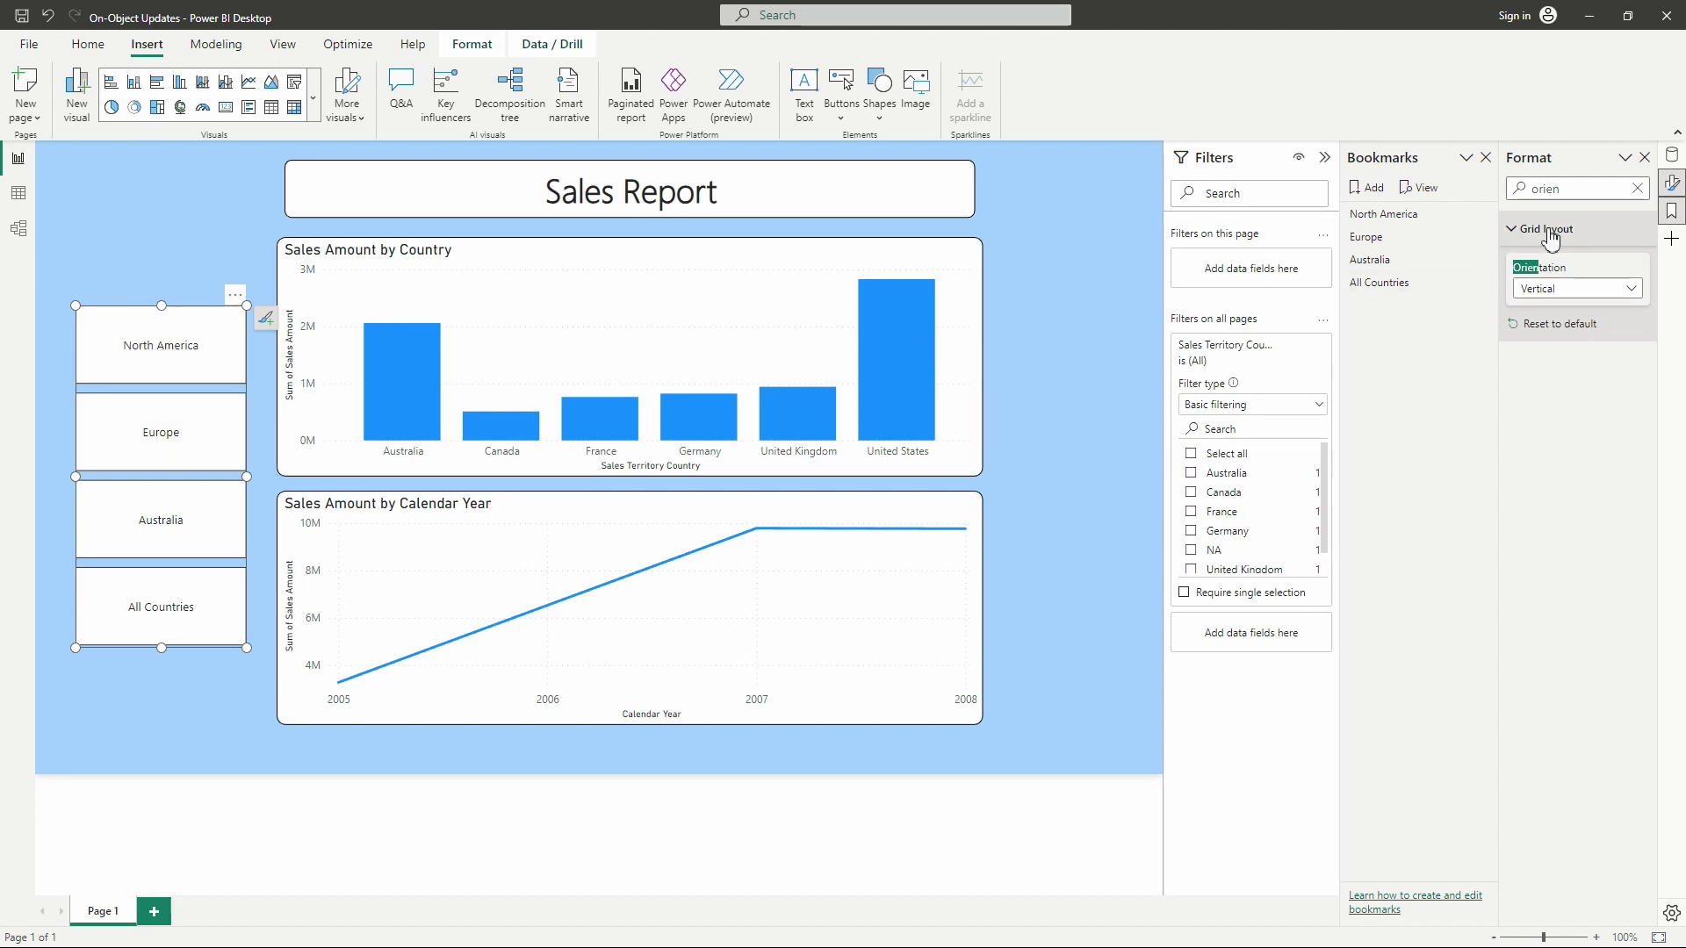
# - Change the navigator button shape to Rounded Rectangle
pyautogui.click(1638, 188)
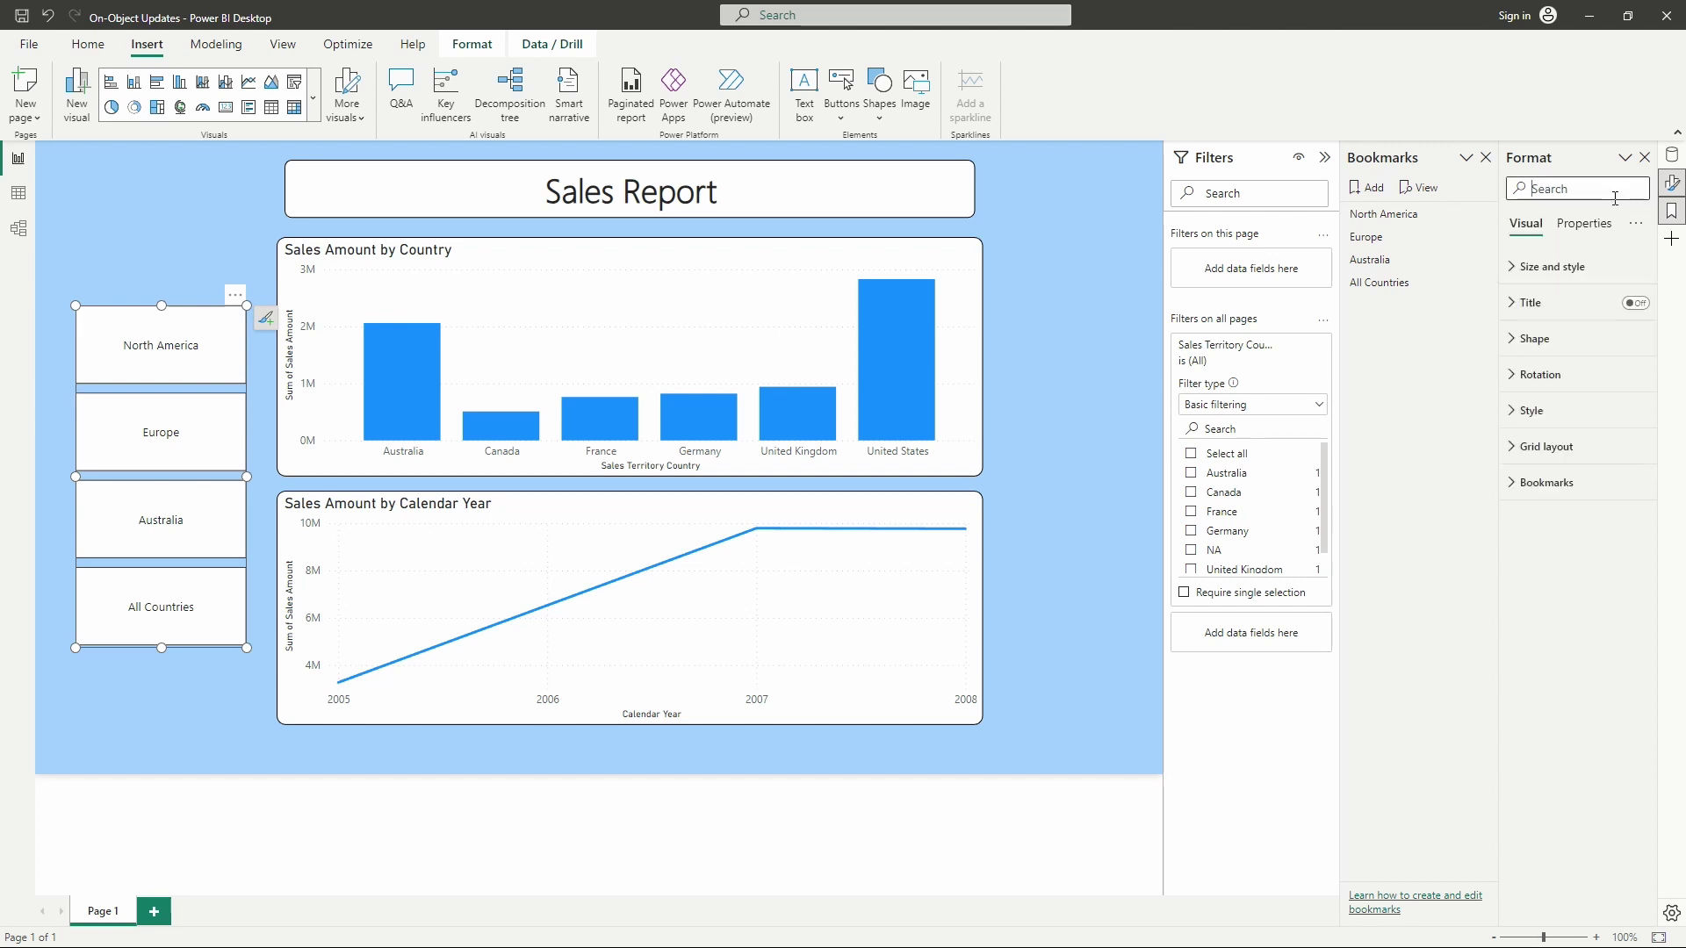
pyautogui.click(1538, 339)
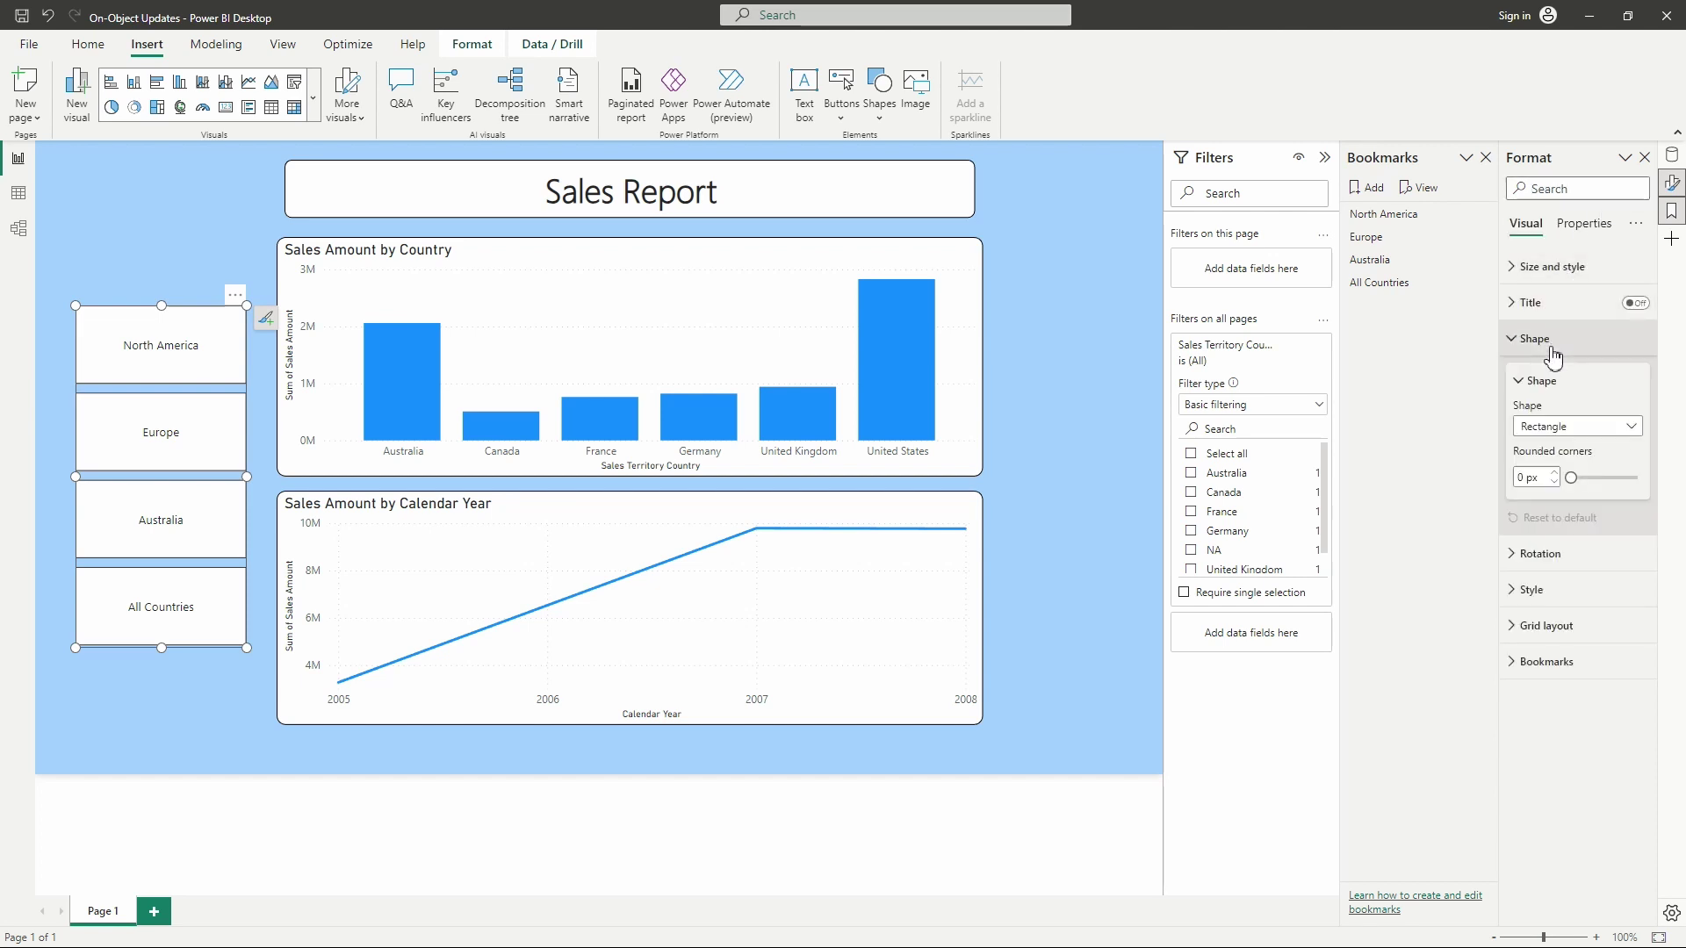
pyautogui.click(1633, 434)
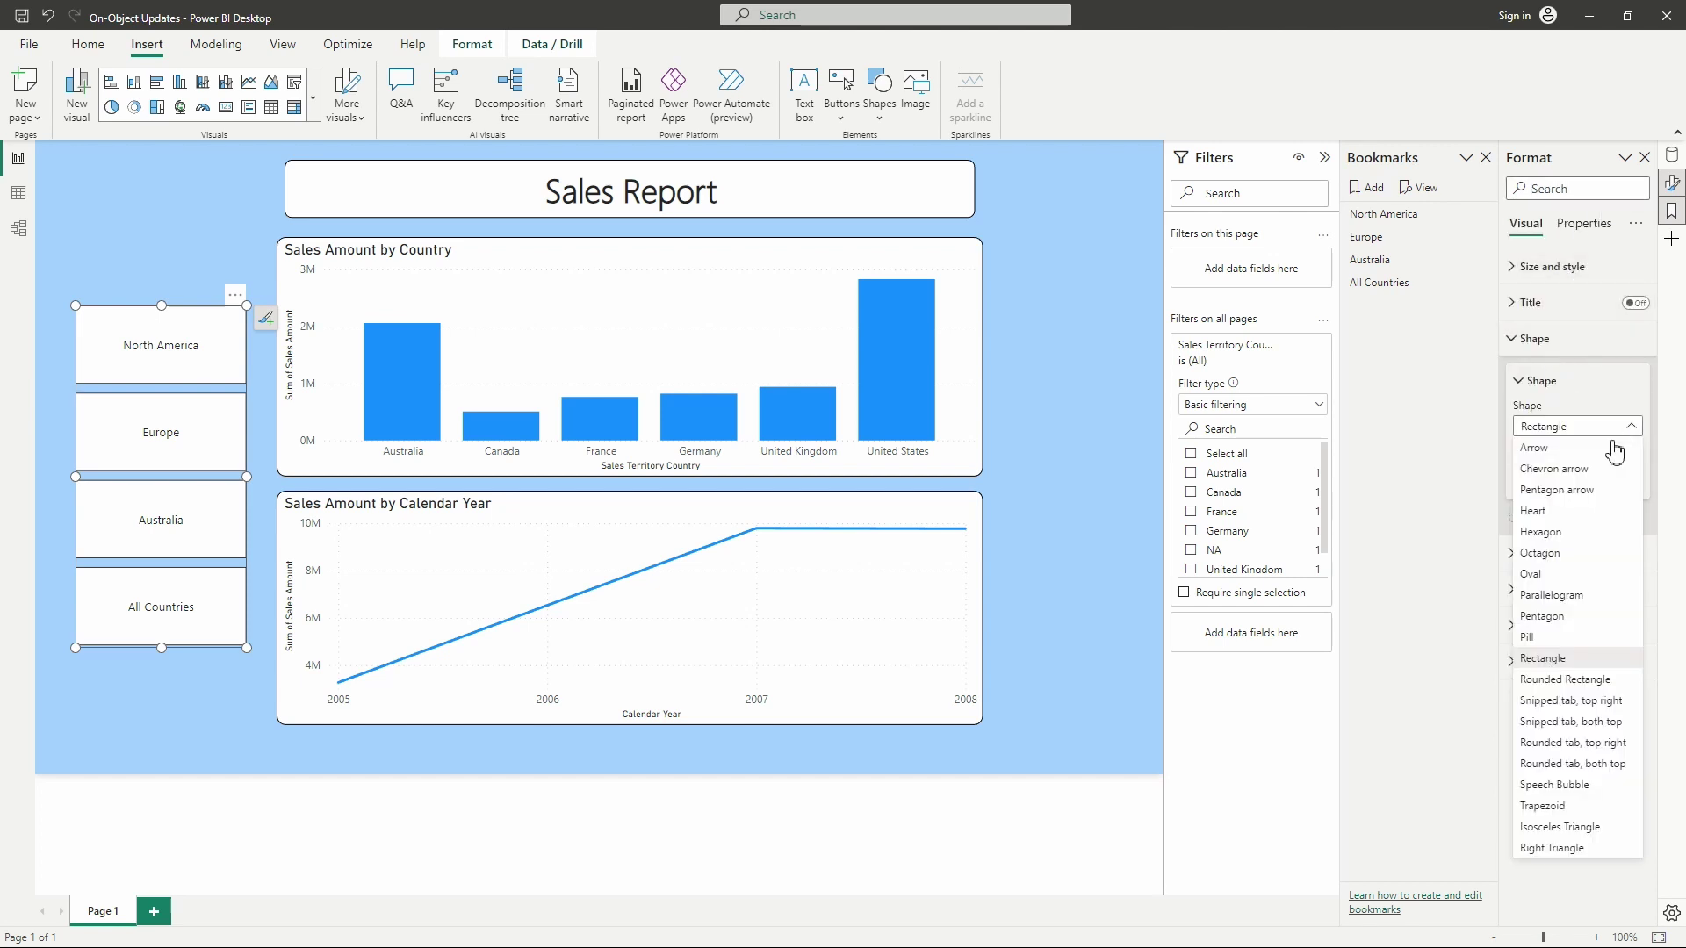
pyautogui.click(1584, 690)
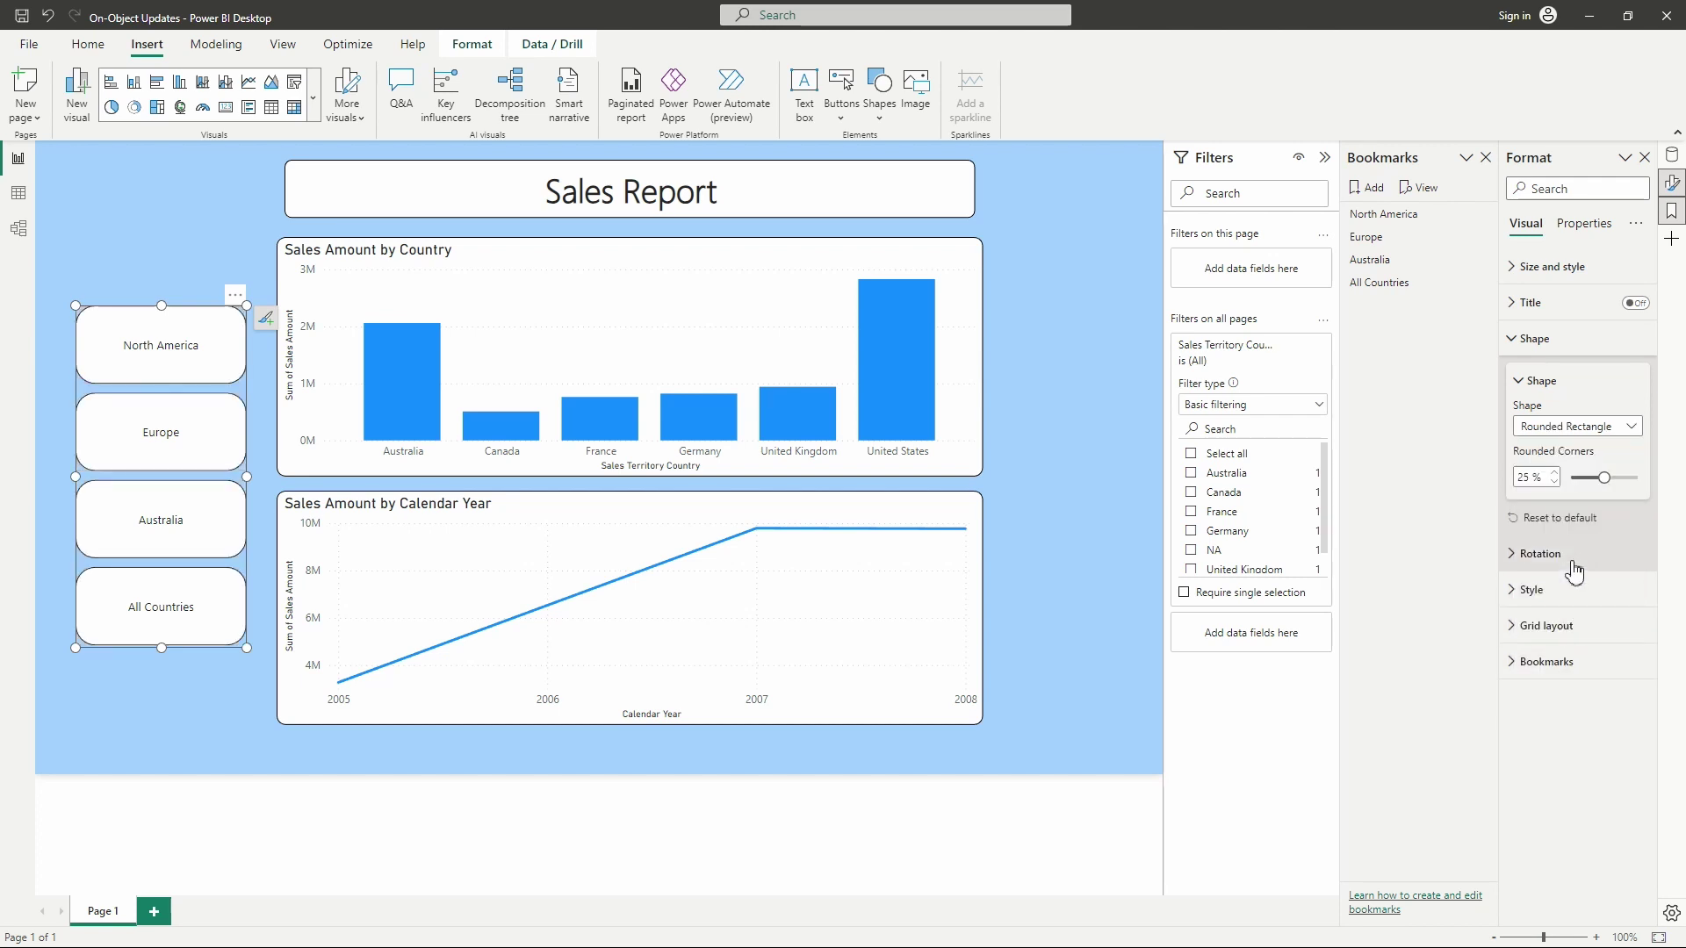
# - Make the button labels bold Calibri at size 14
pyautogui.click(1564, 597)
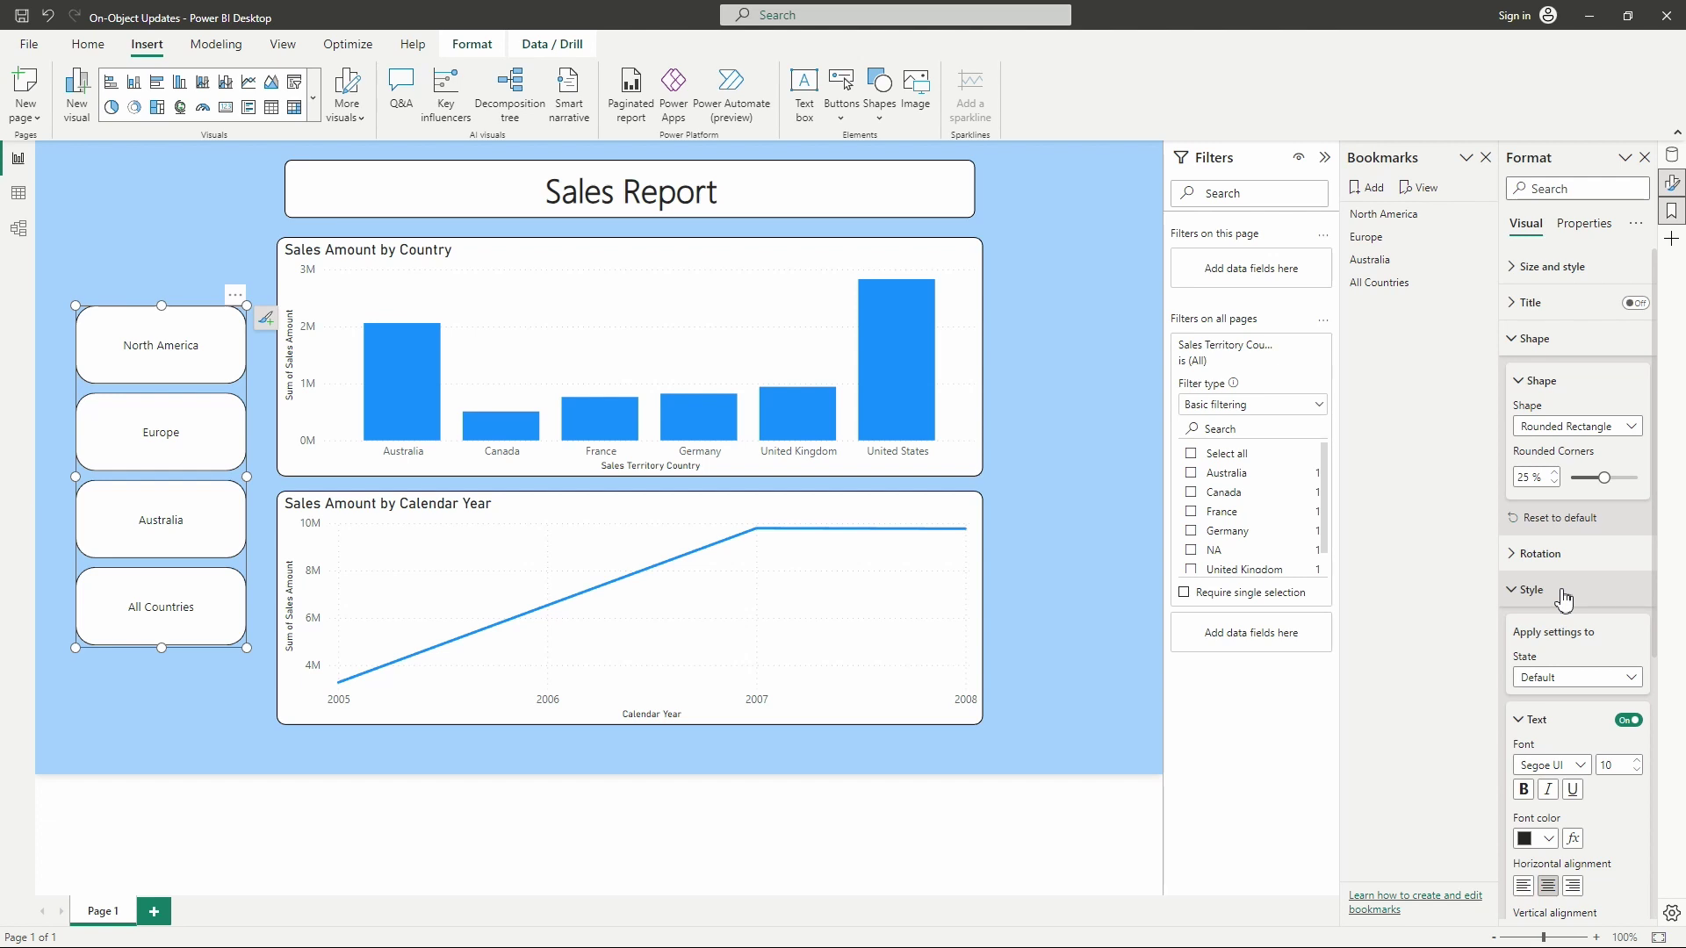
pyautogui.click(1524, 588)
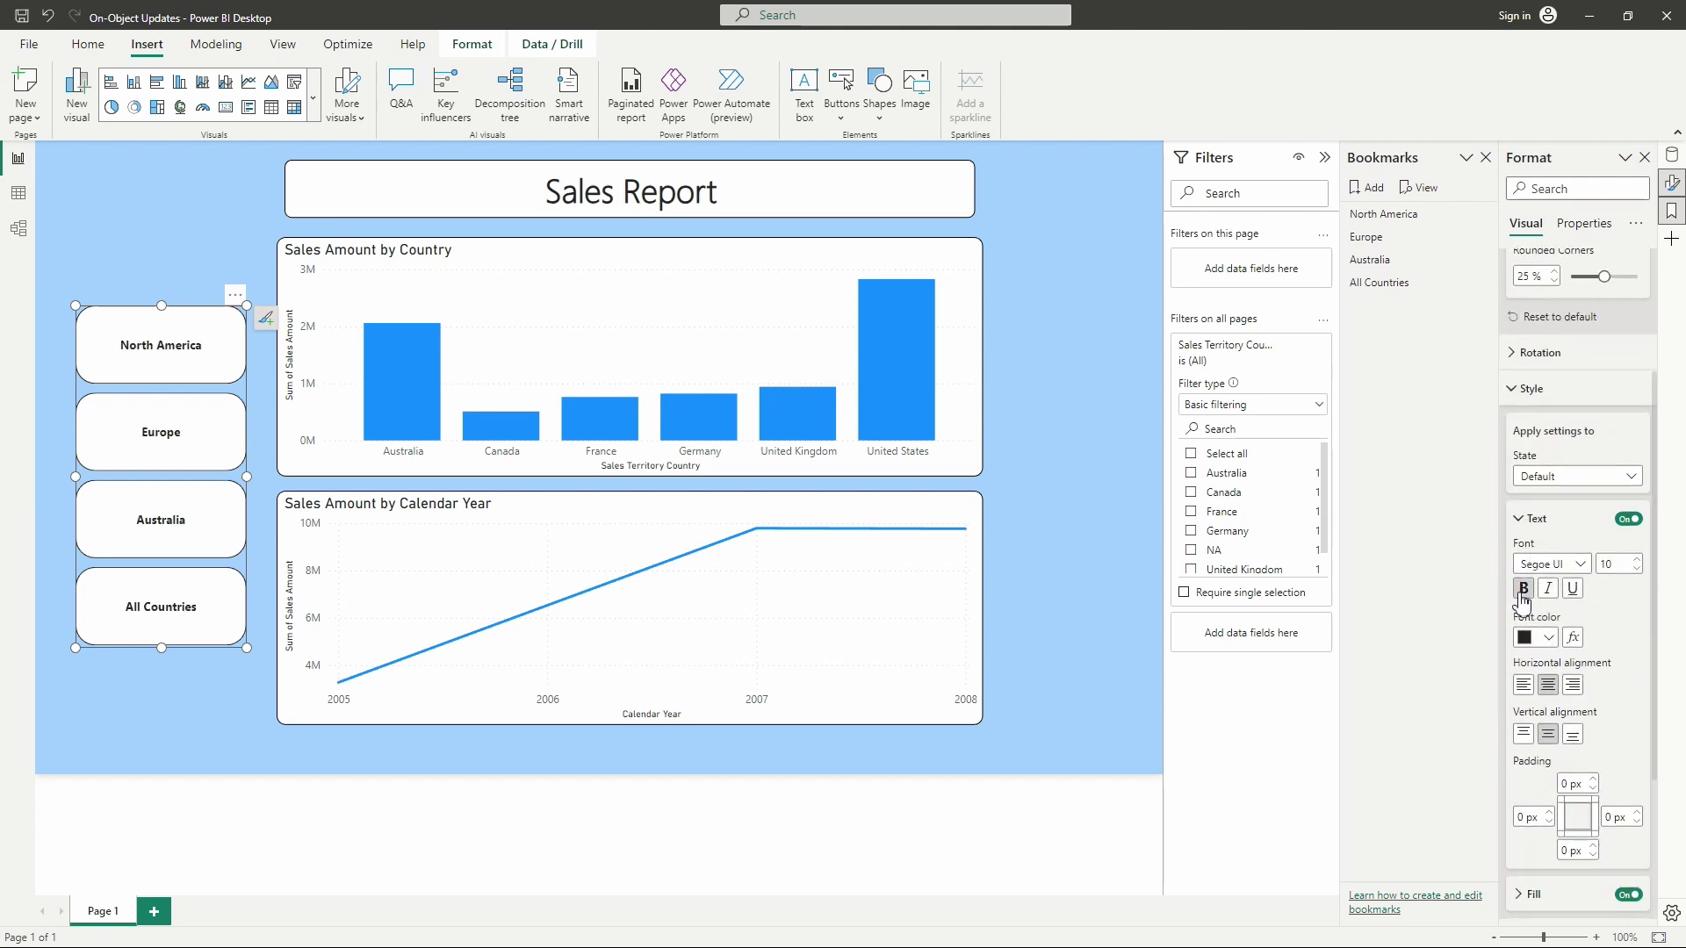
pyautogui.click(1638, 560)
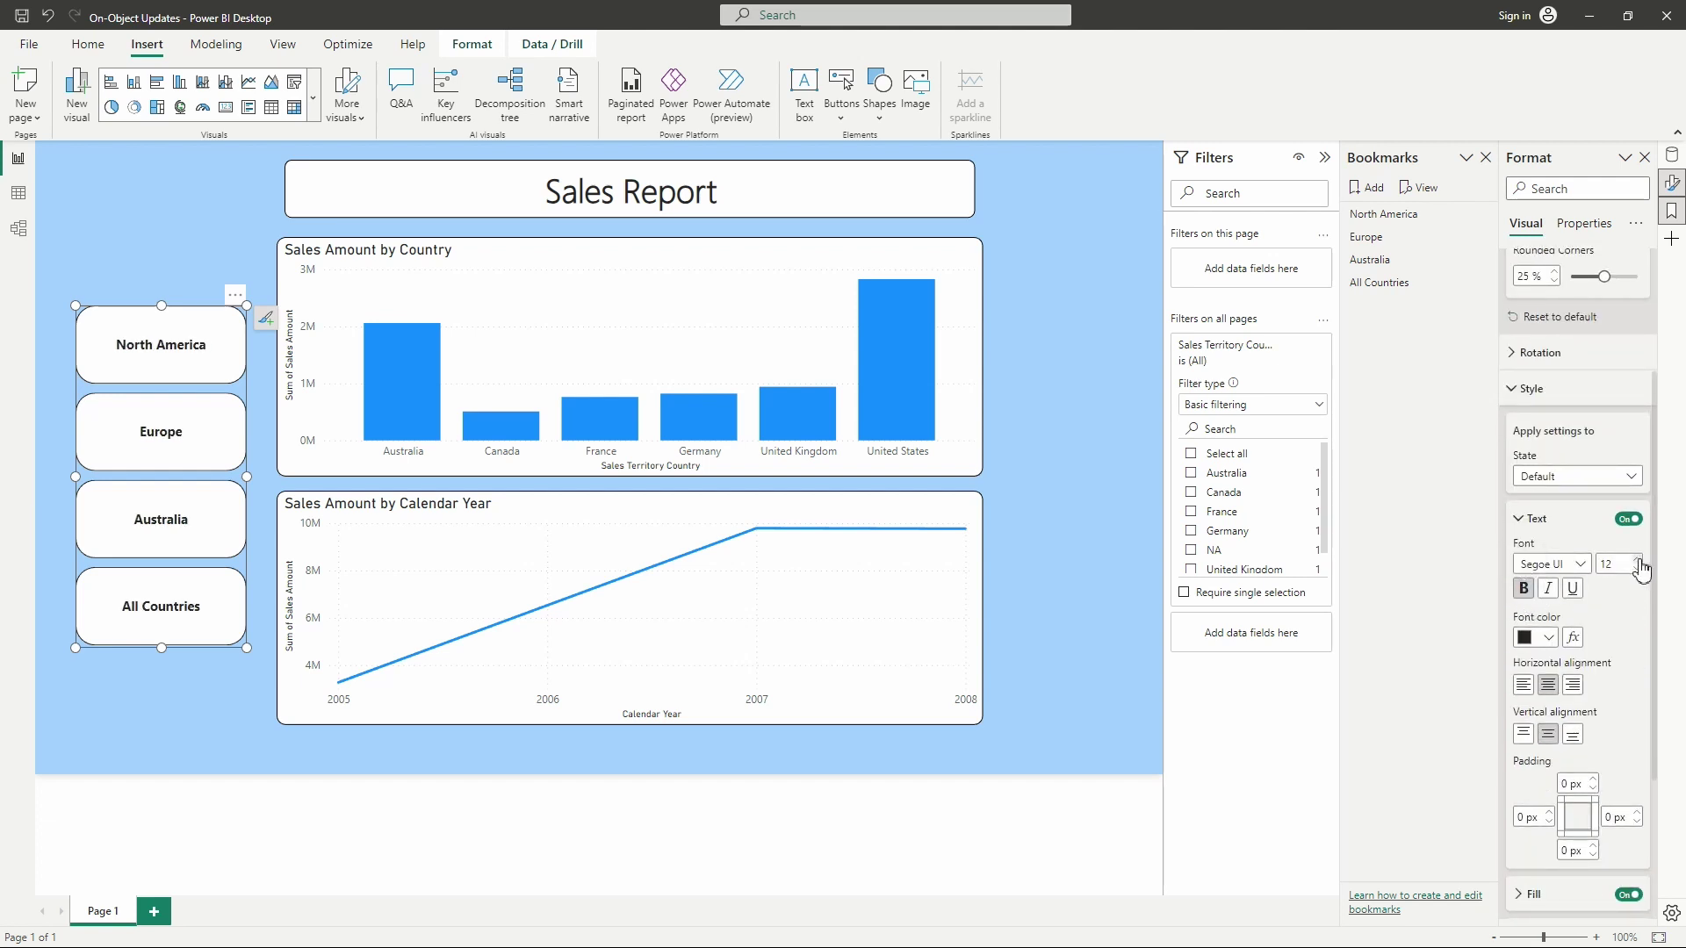
pyautogui.click(1638, 559)
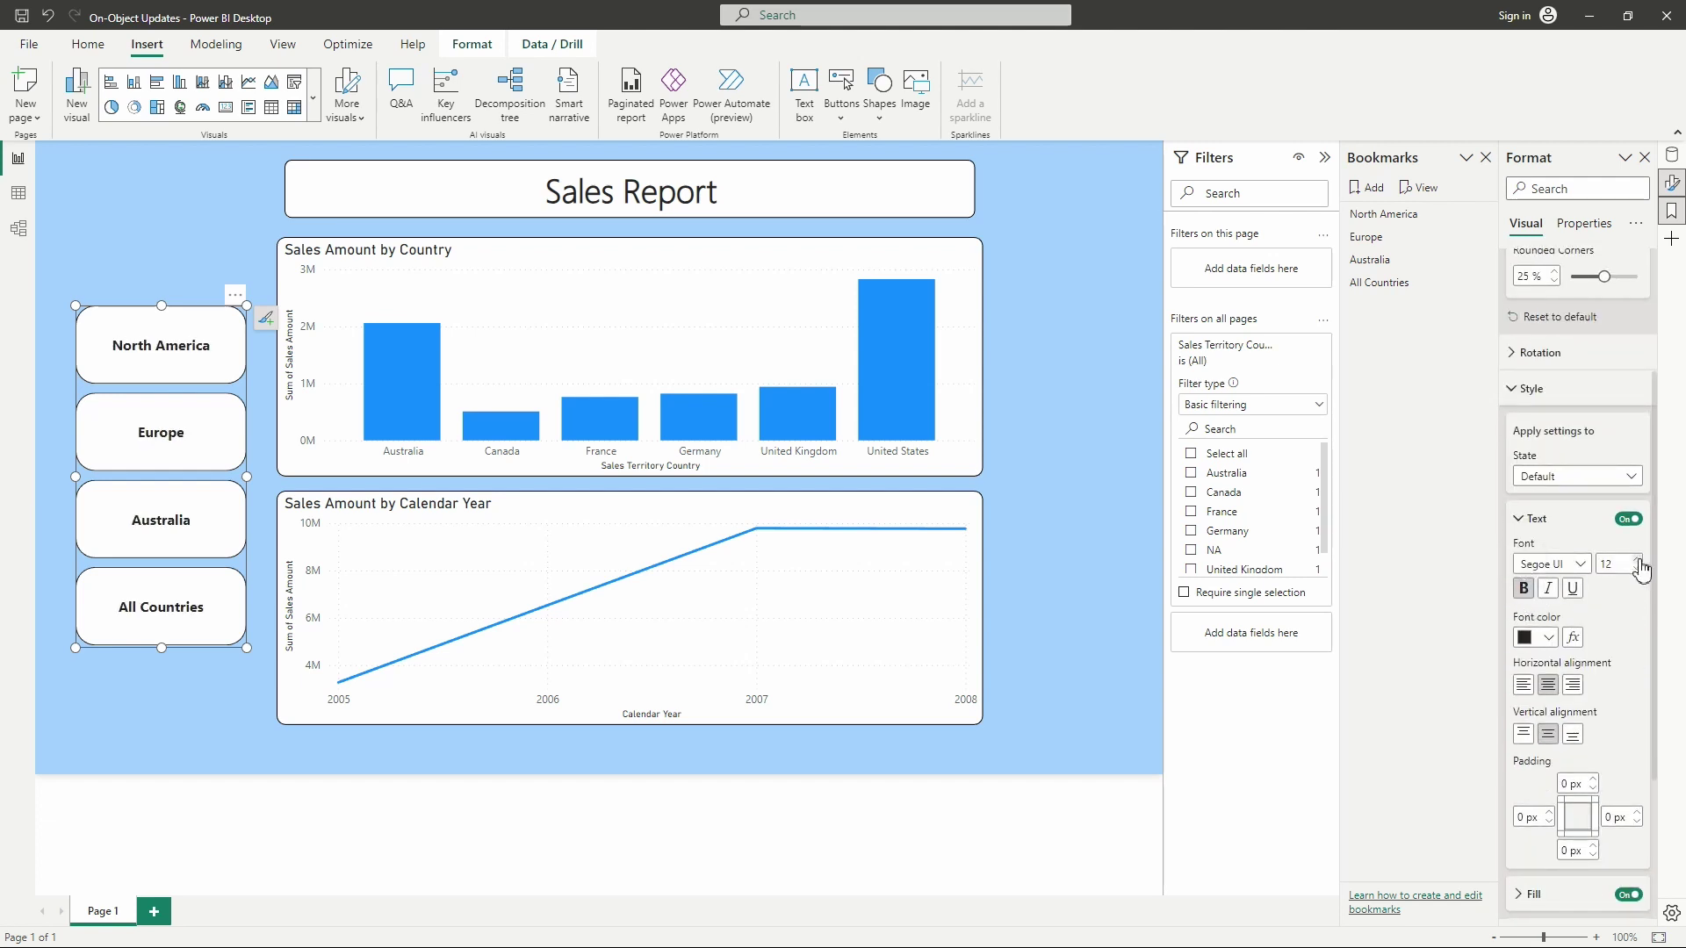
pyautogui.click(1583, 567)
pyautogui.scroll(3, 1587, 631)
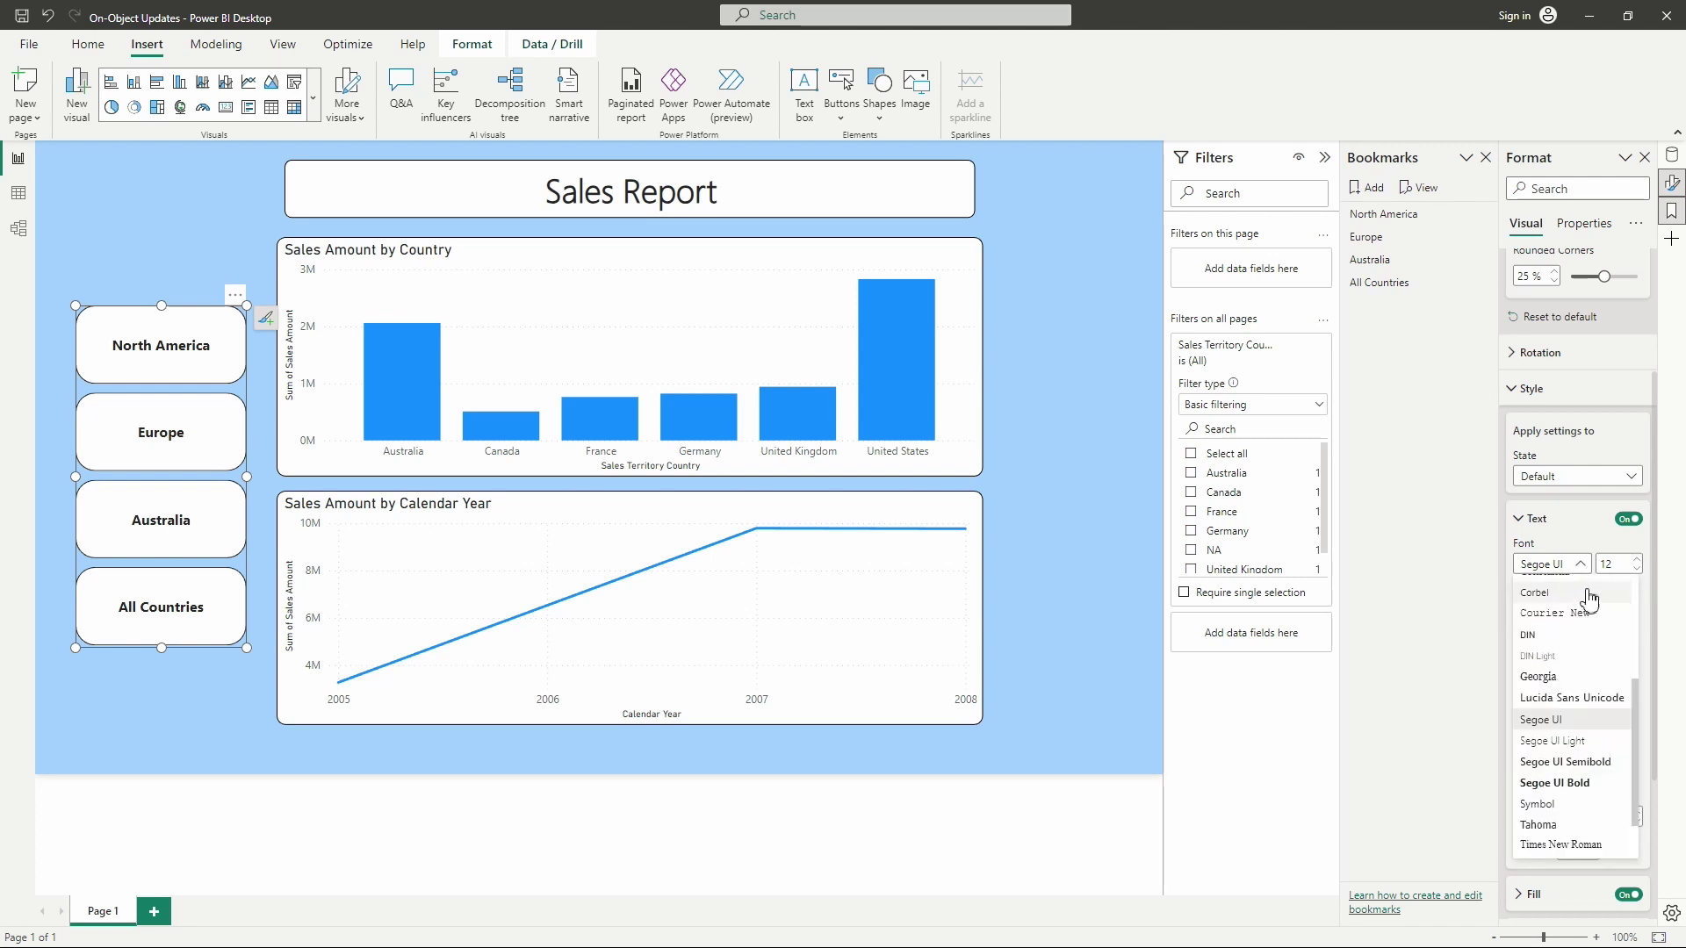
pyautogui.scroll(3, 1587, 630)
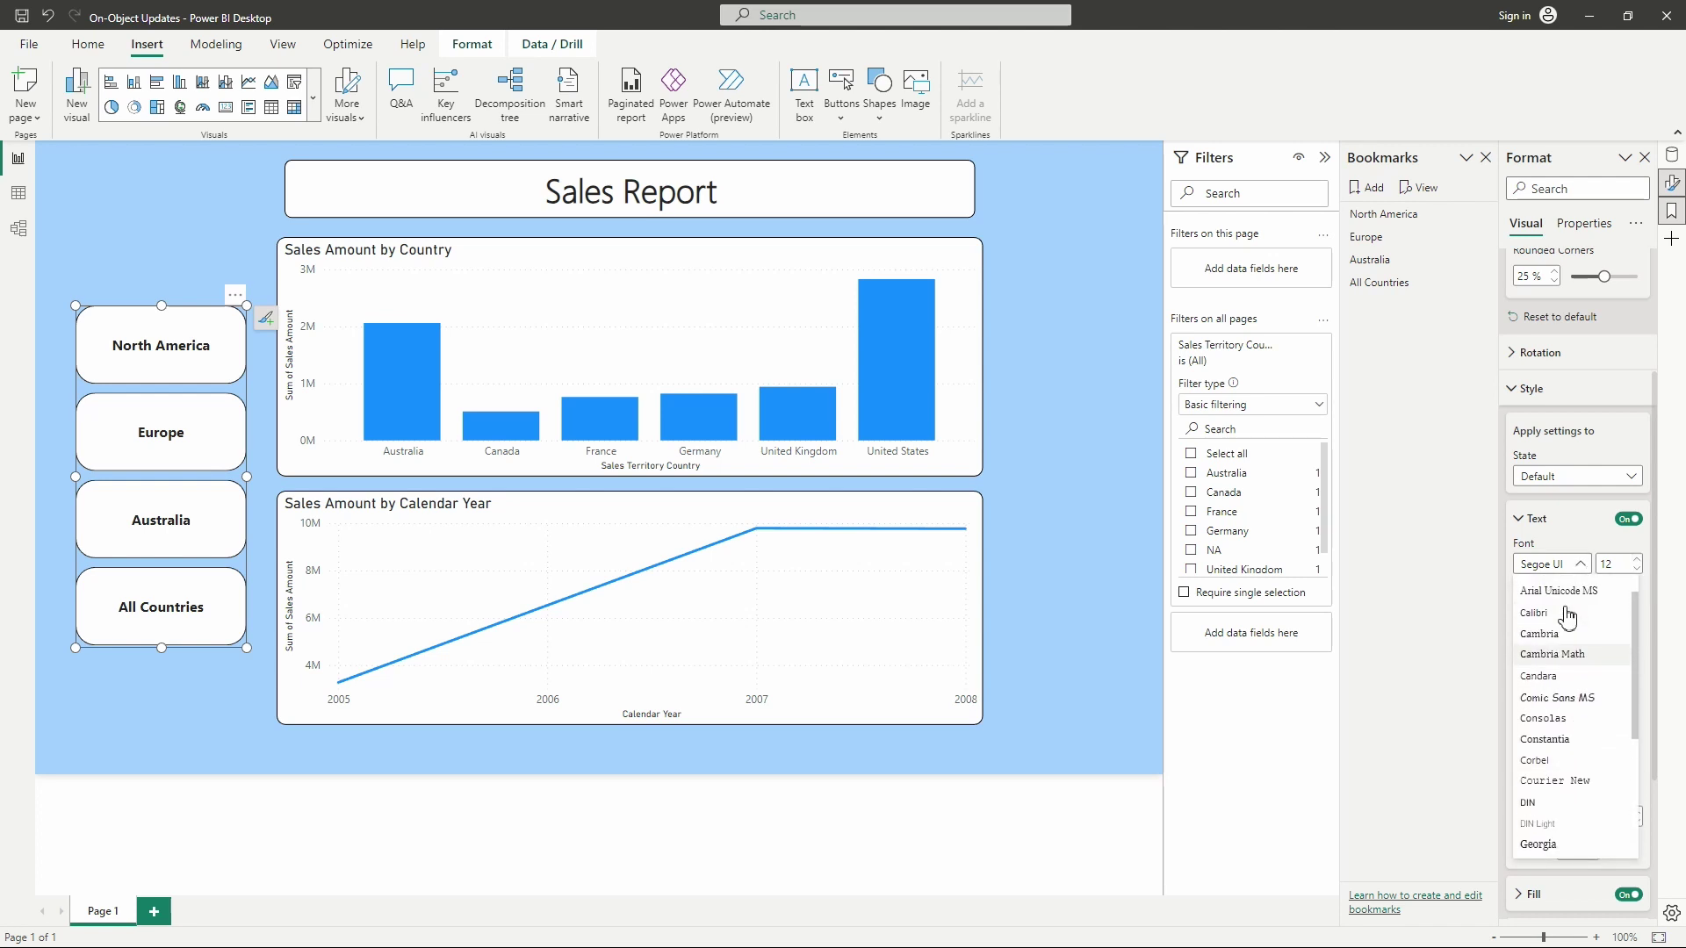
pyautogui.click(1568, 618)
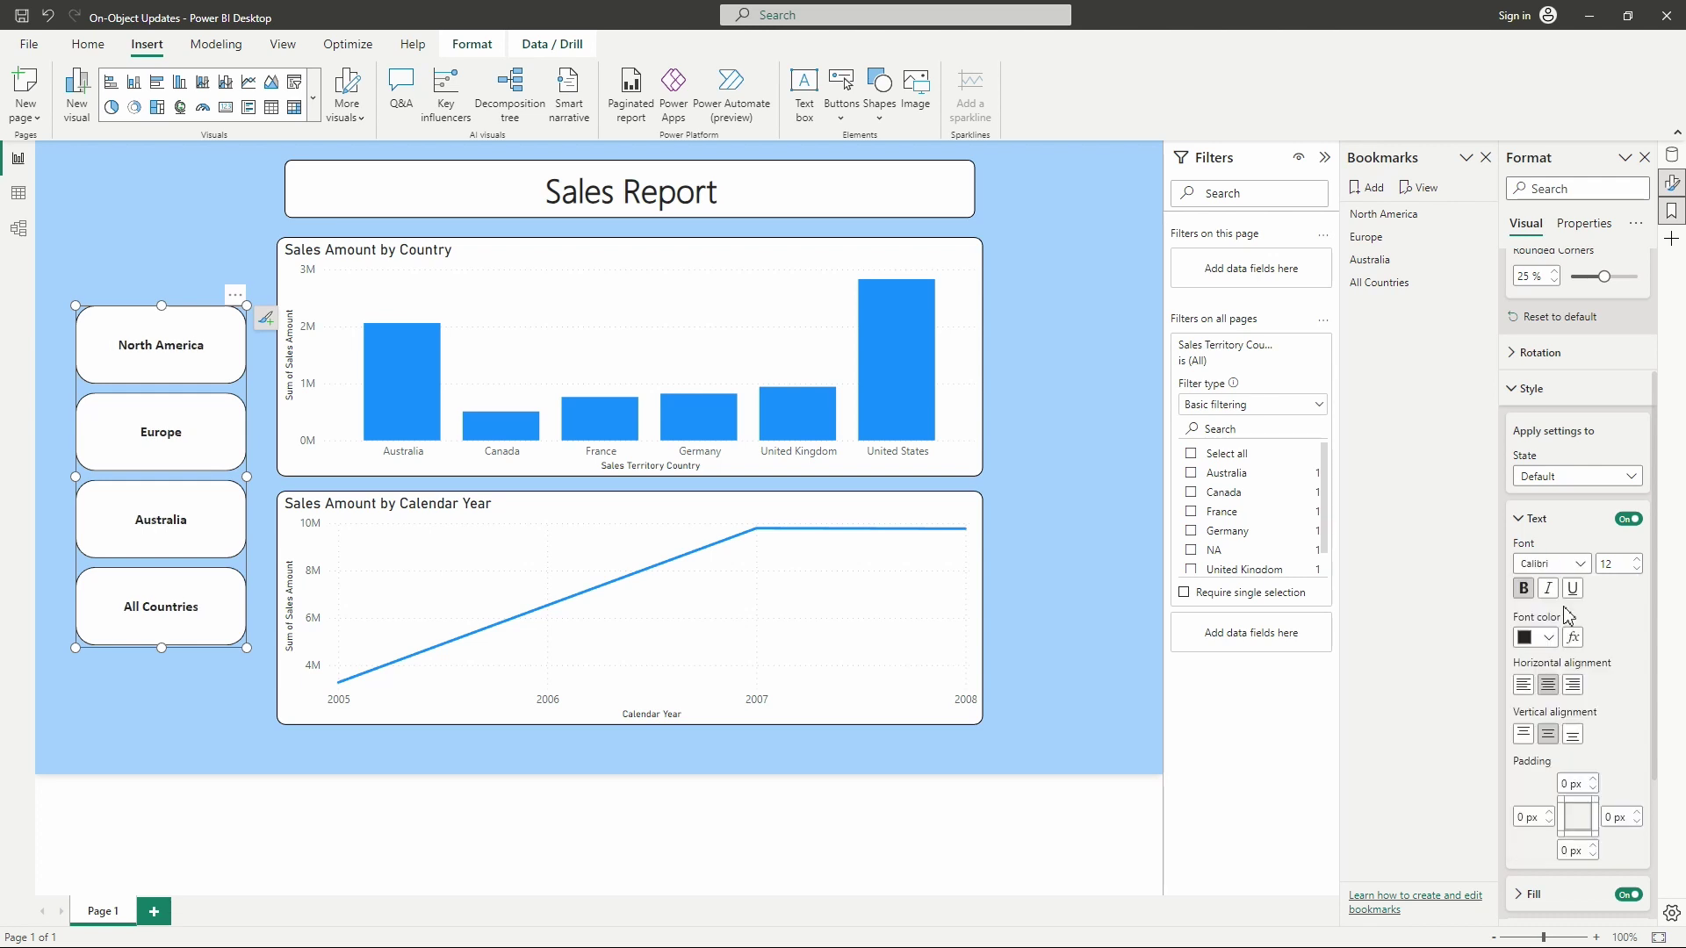
pyautogui.click(1637, 559)
pyautogui.click(1637, 559)
pyautogui.click(1546, 524)
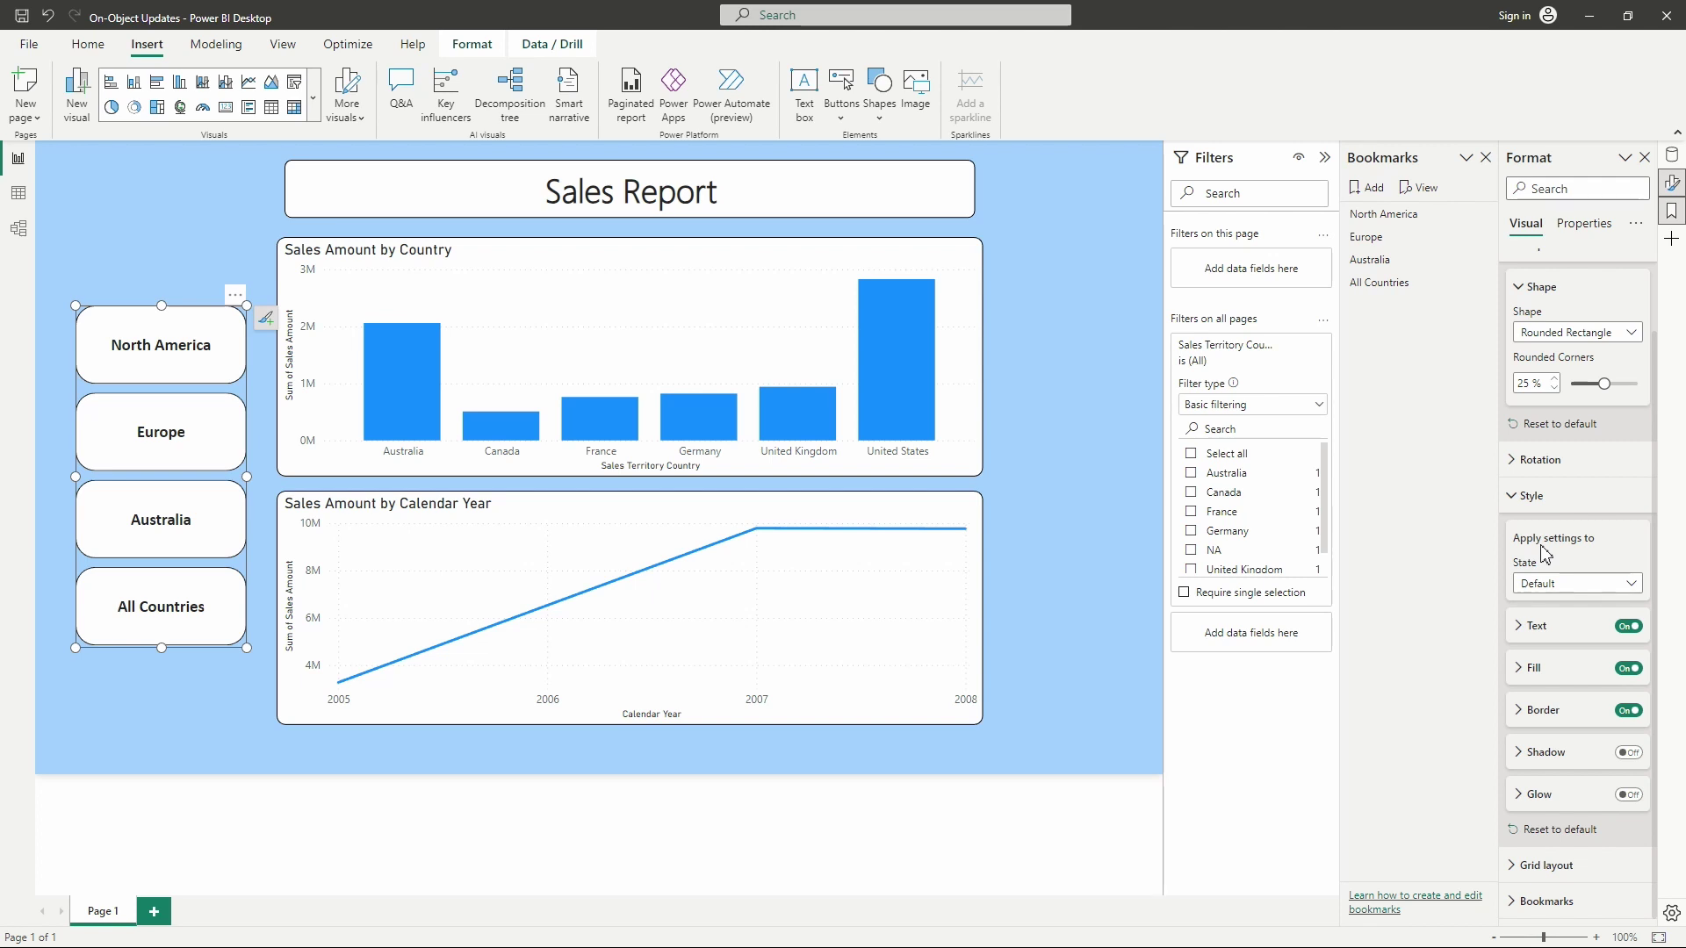
# - Give the Hover state a blue label font color, then switch State to Selected and deselect the buttons
pyautogui.click(1633, 585)
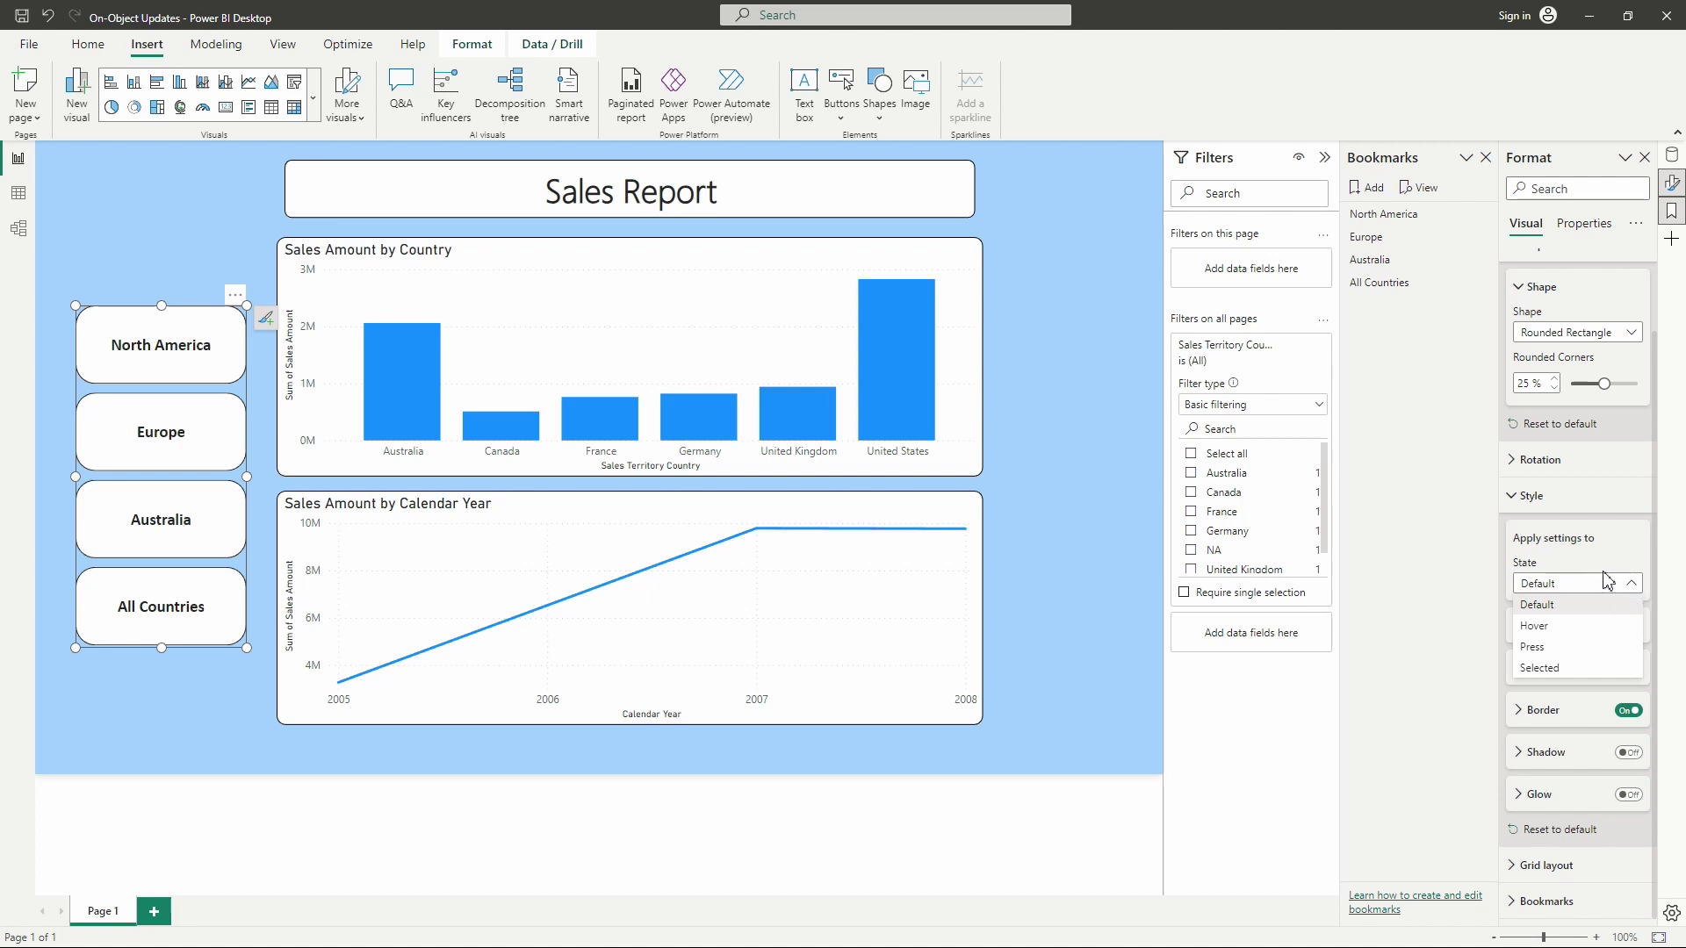
pyautogui.click(1598, 633)
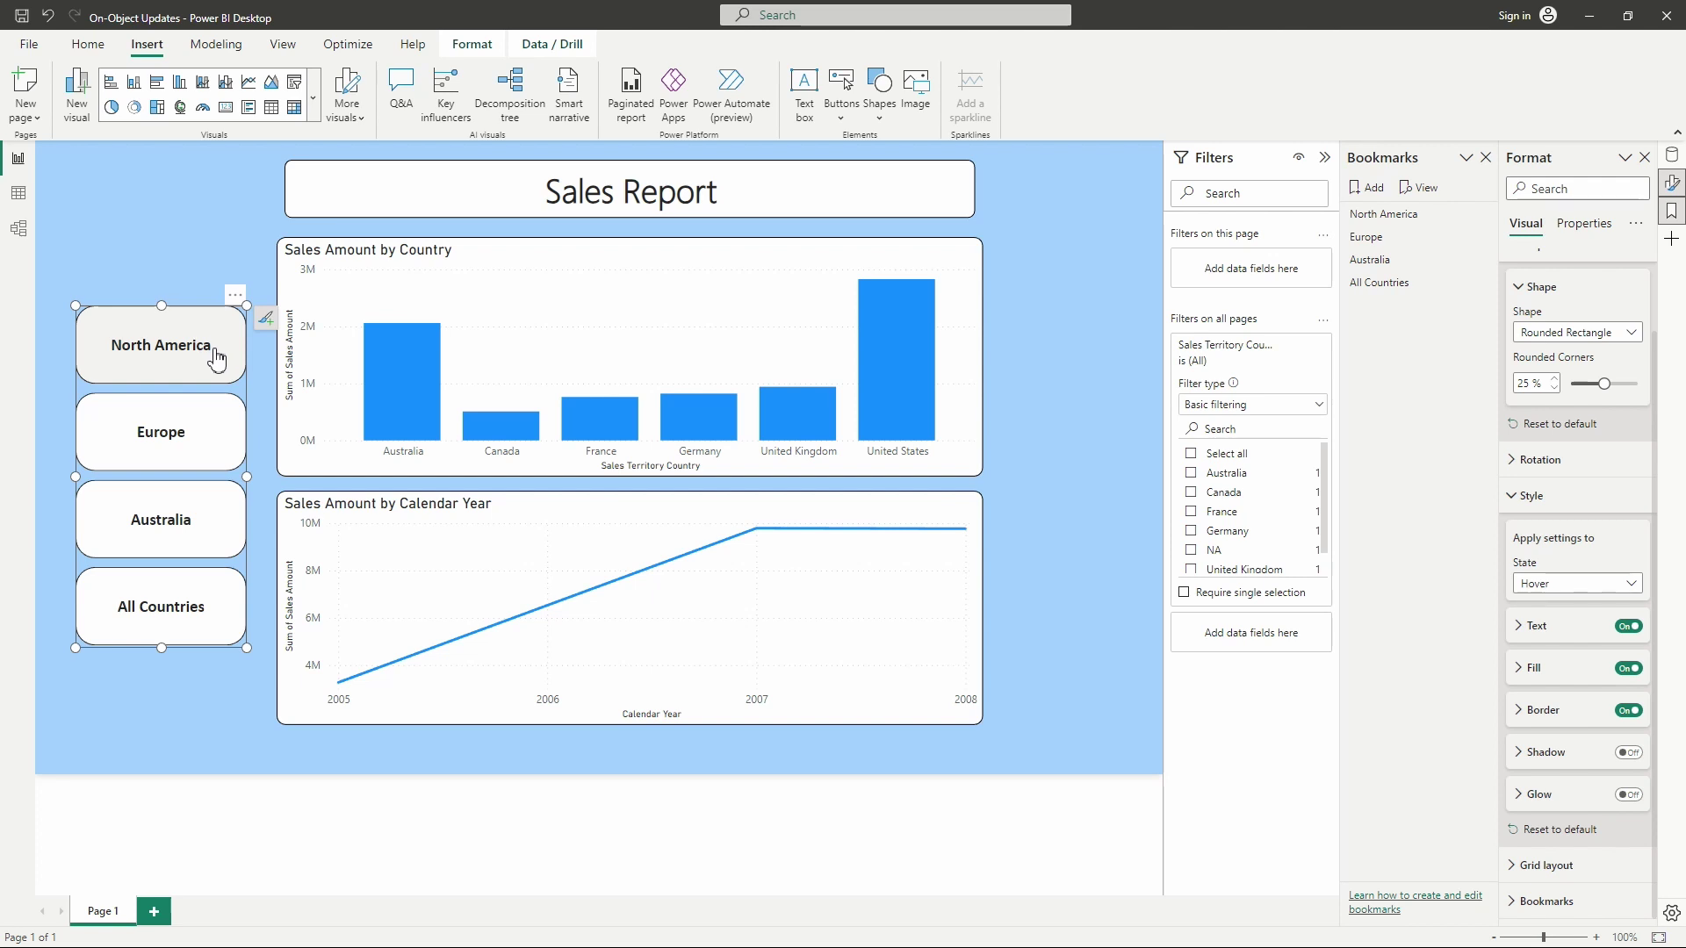
pyautogui.click(1604, 632)
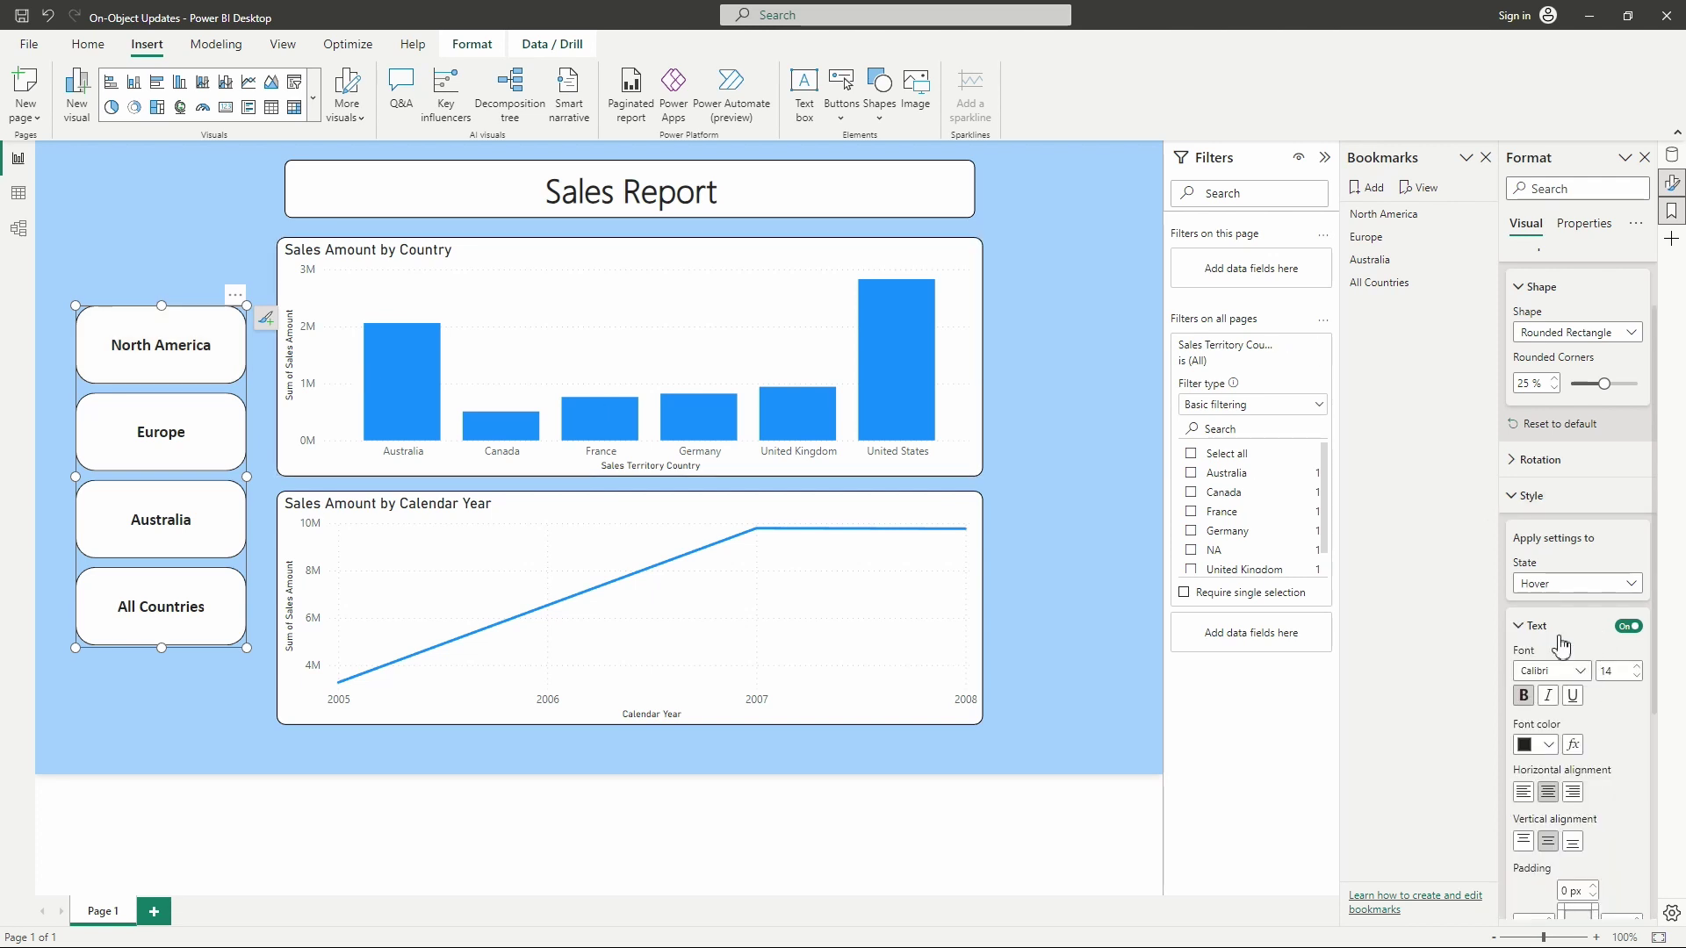
pyautogui.scroll(-1, 1561, 645)
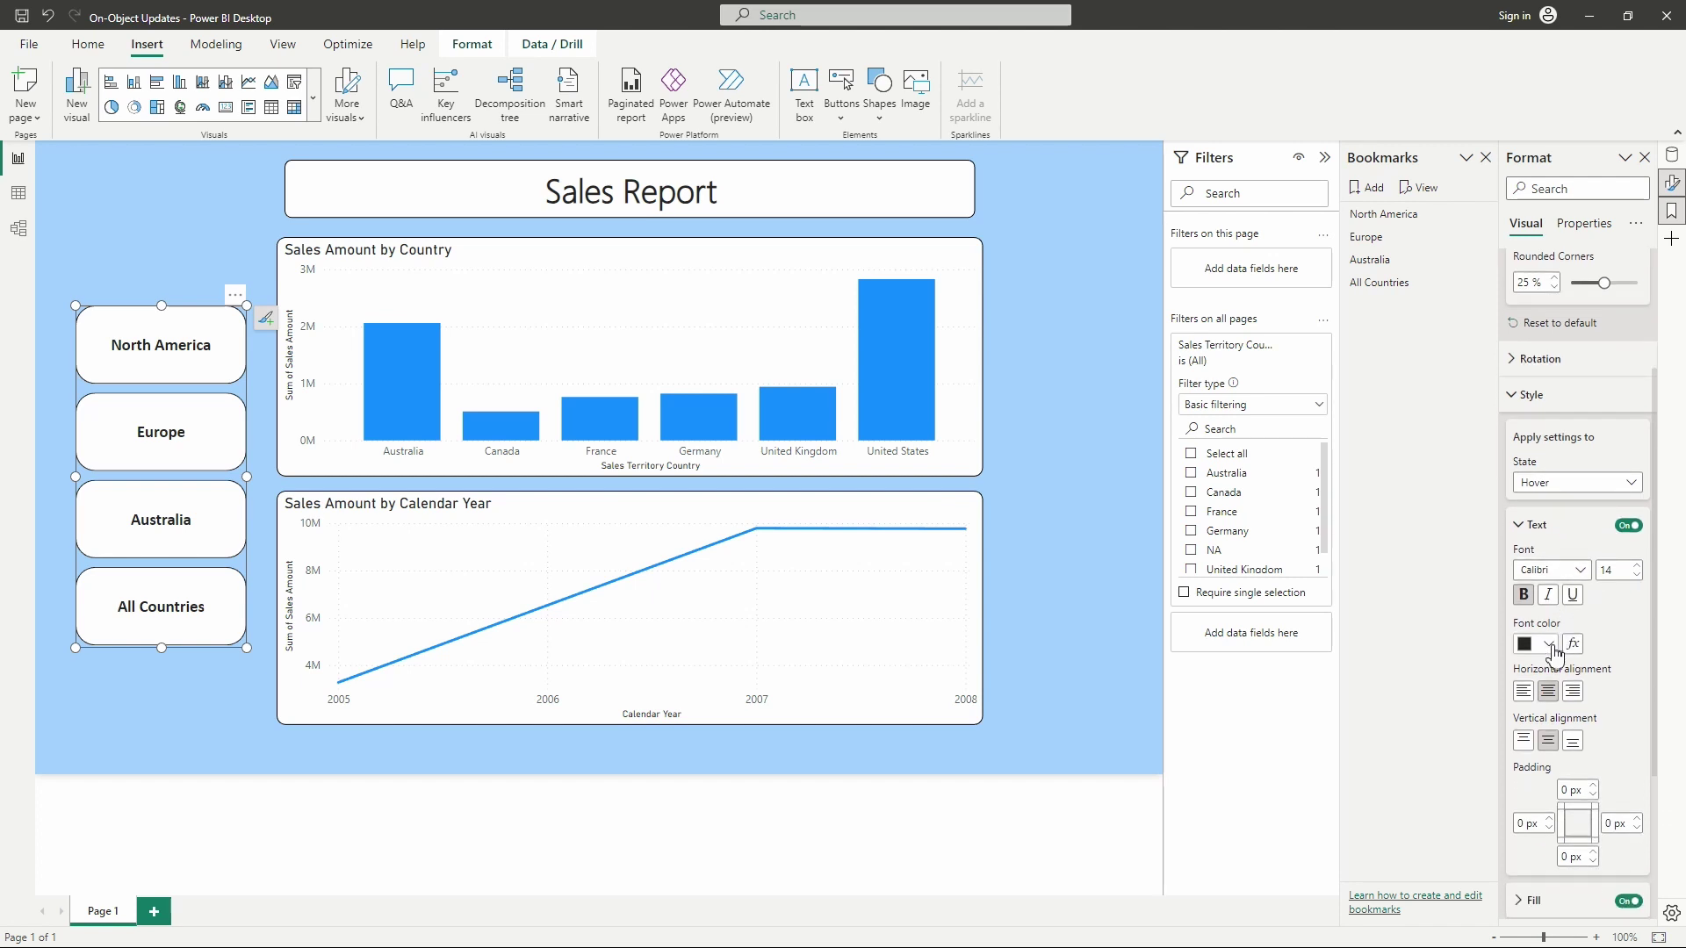
pyautogui.click(1550, 645)
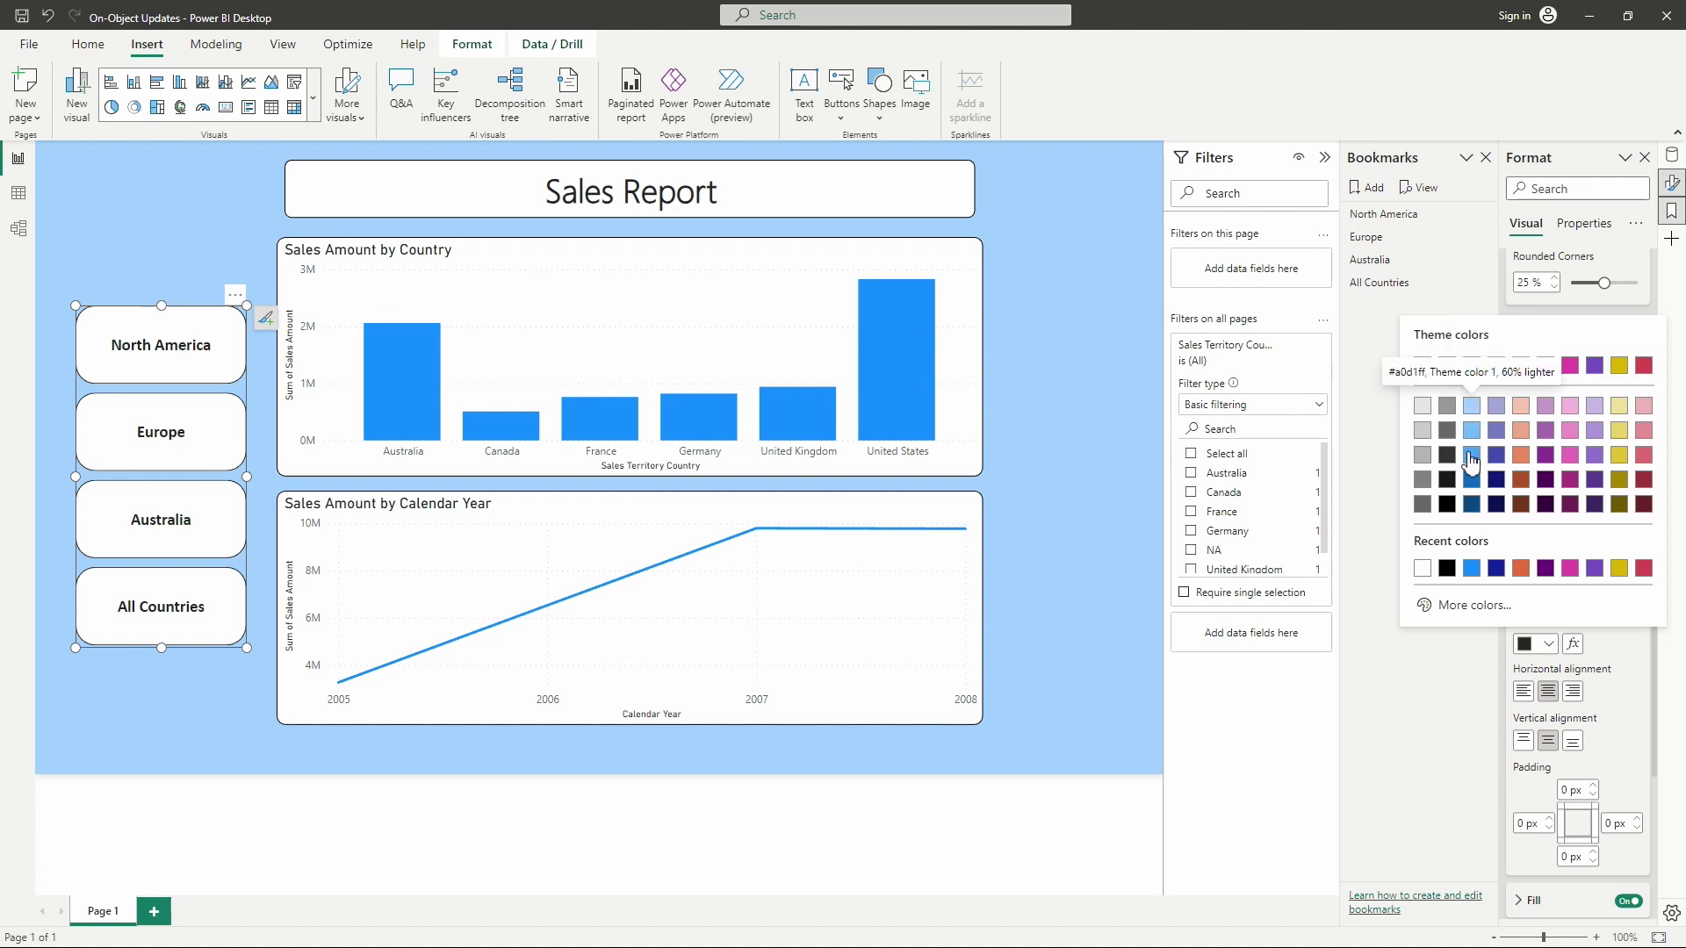
pyautogui.click(1474, 367)
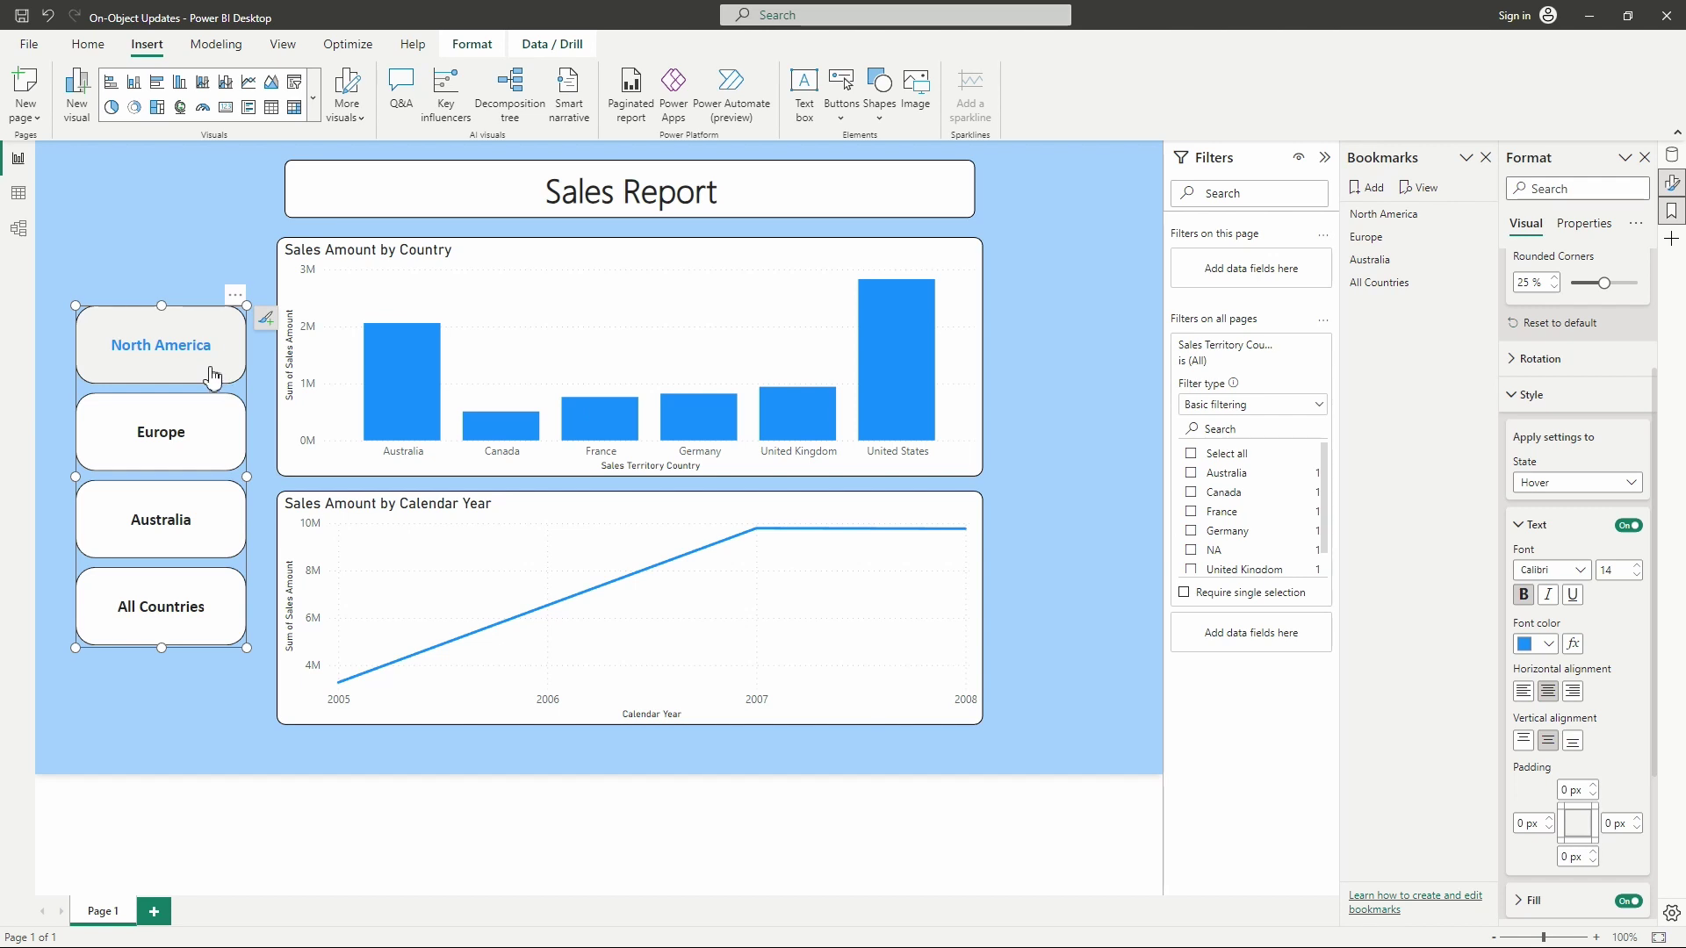
pyautogui.click(1635, 485)
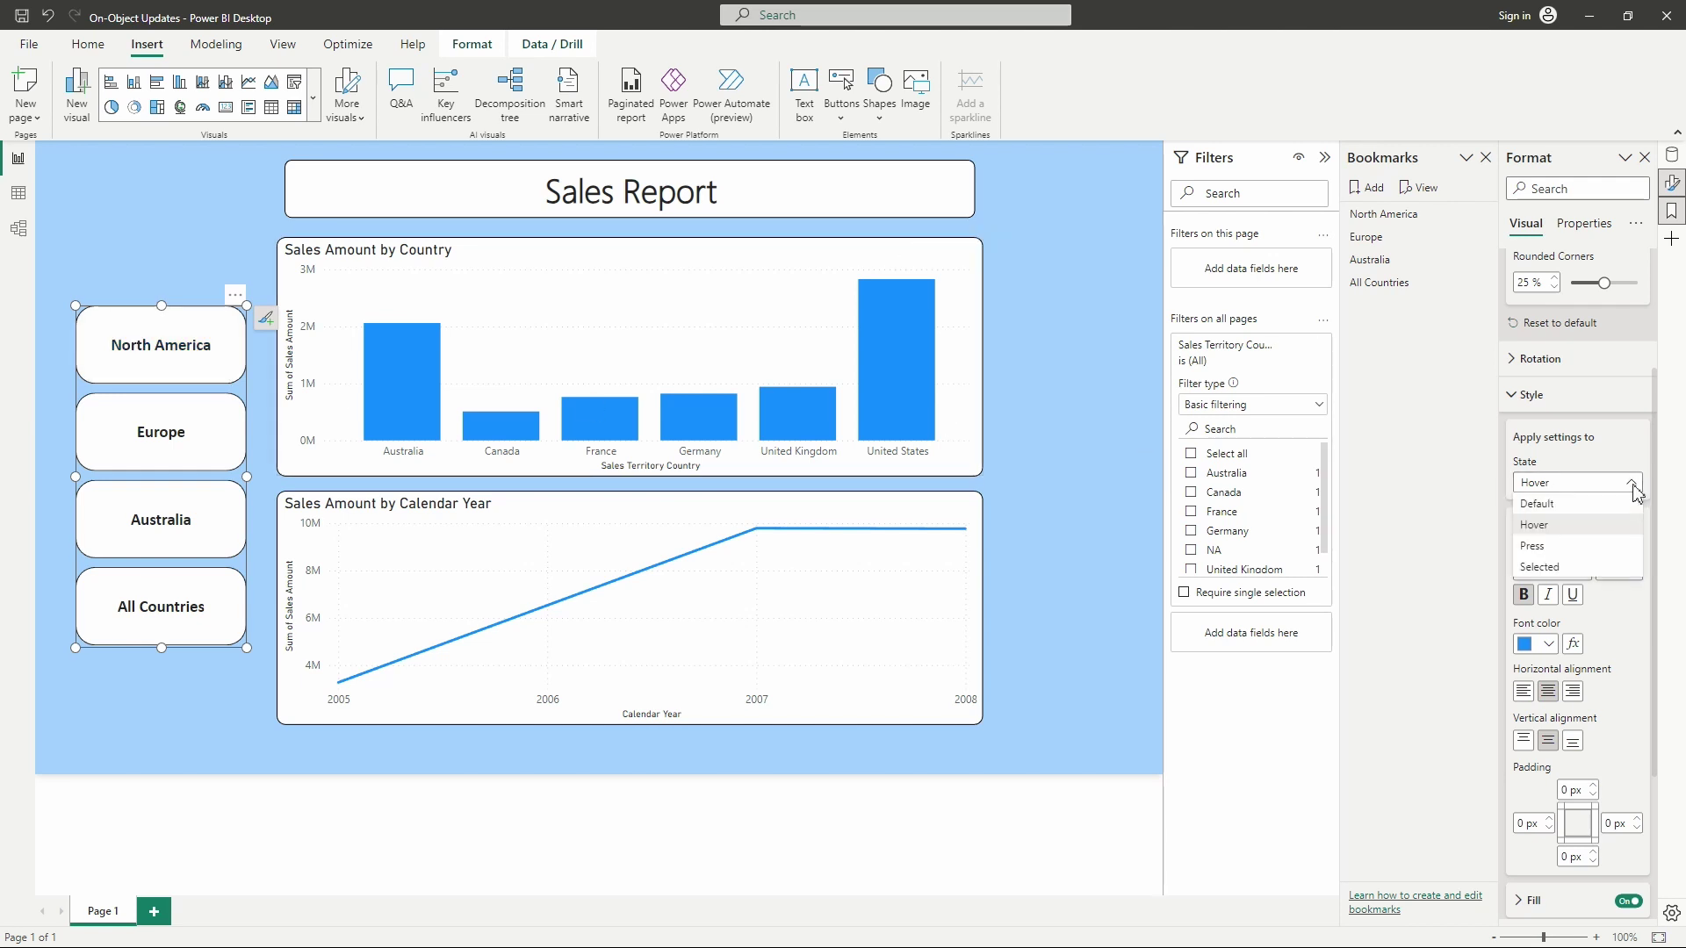
pyautogui.click(1585, 567)
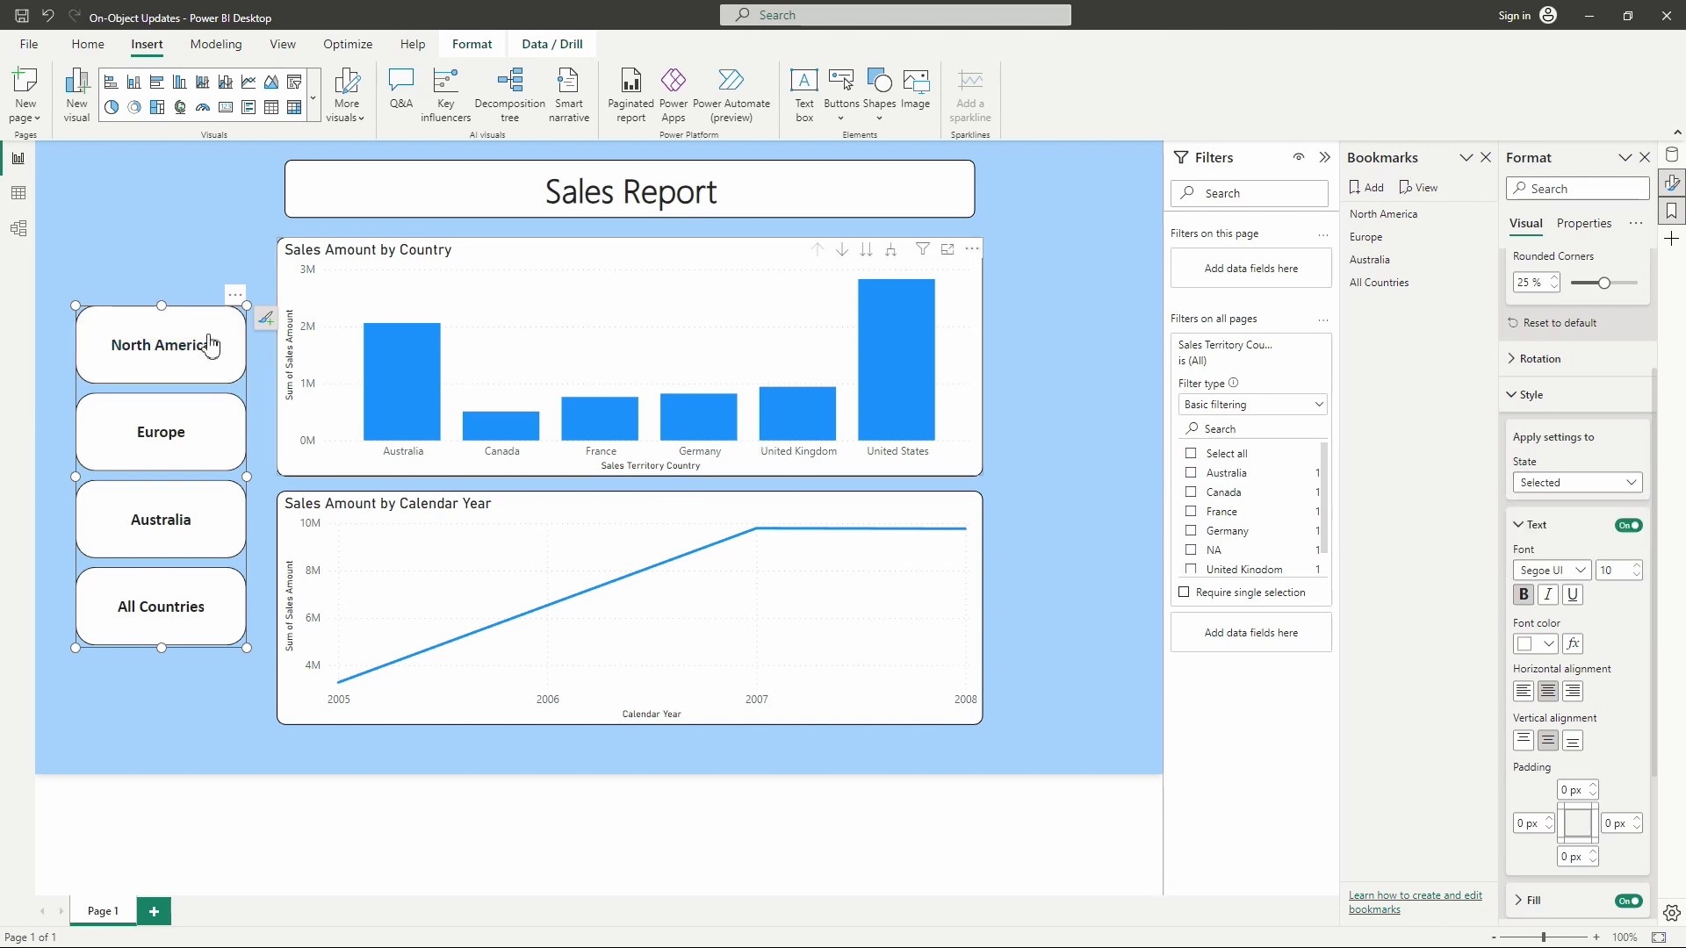
pyautogui.click(896, 482)
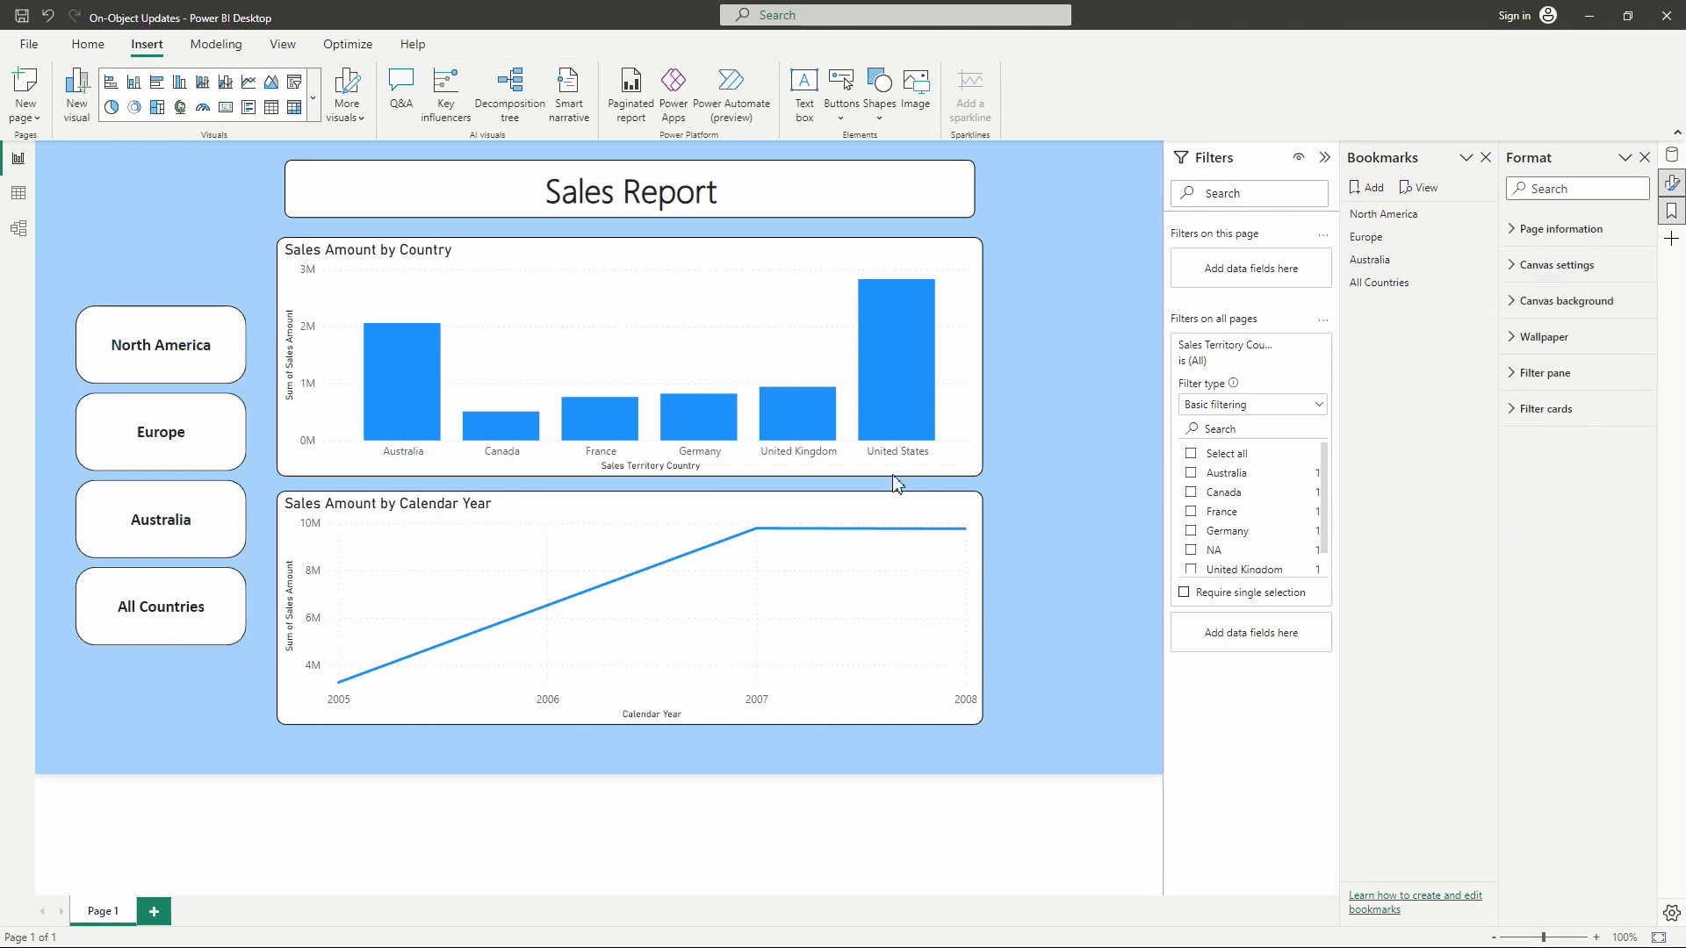
# - Test the navigator by filtering to North America, Europe, Australia, then All Countries
pyautogui.click(94, 355)
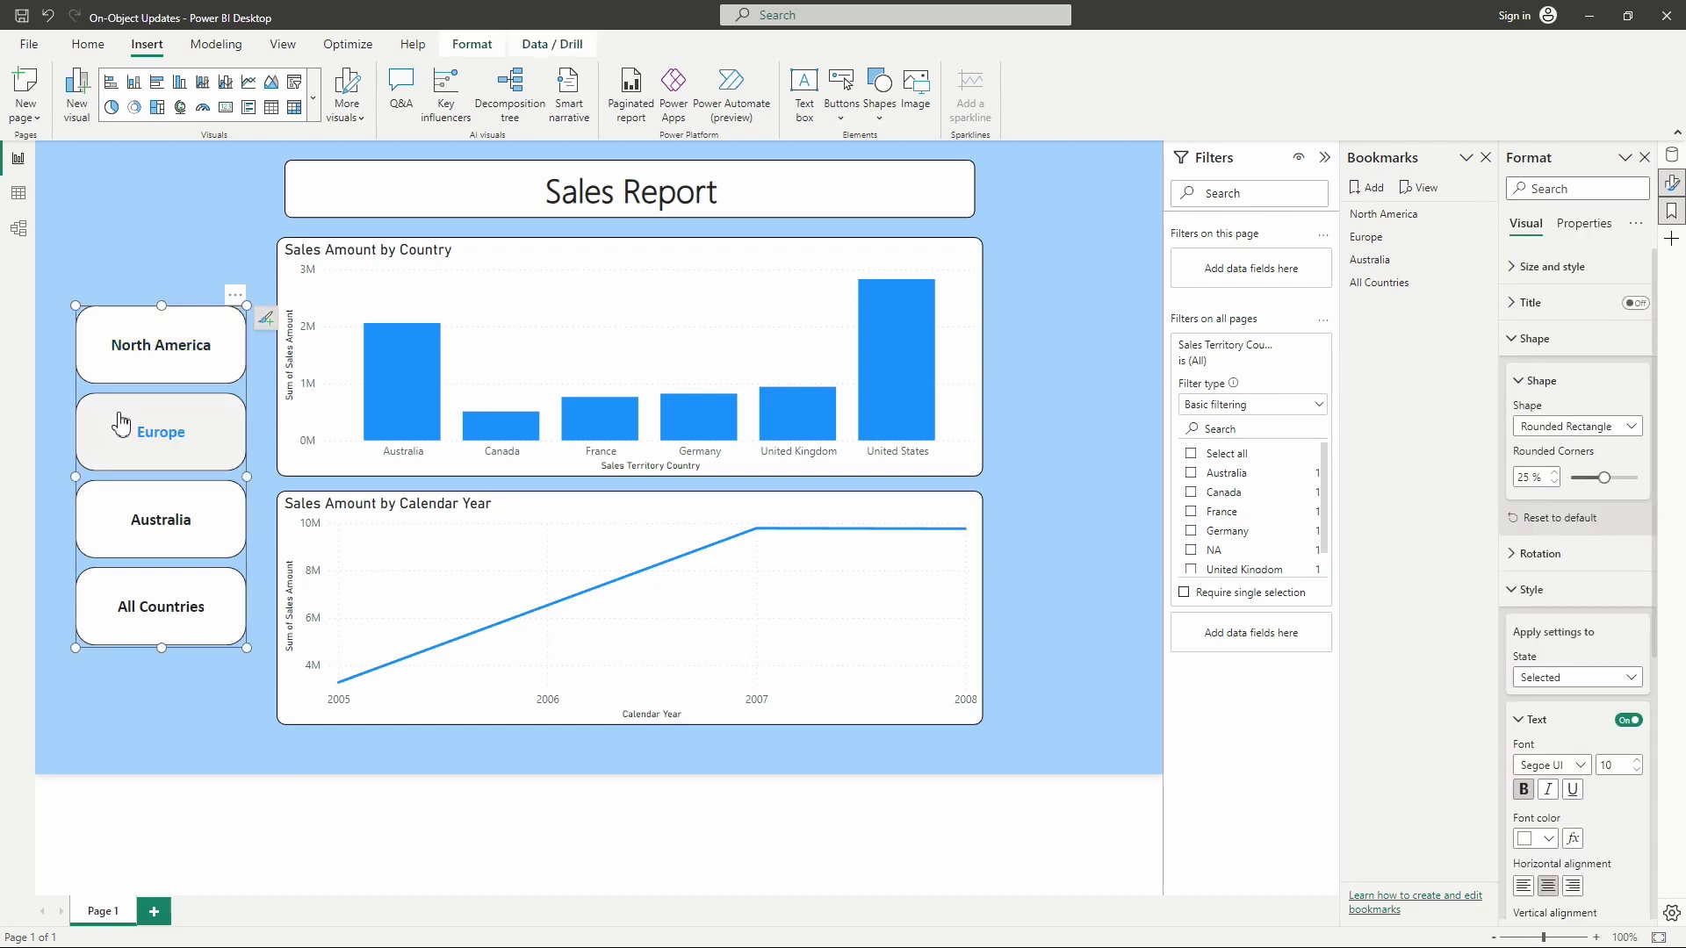
pyautogui.keyDown('ctrl'); pyautogui.click(113, 365); pyautogui.keyUp('ctrl')
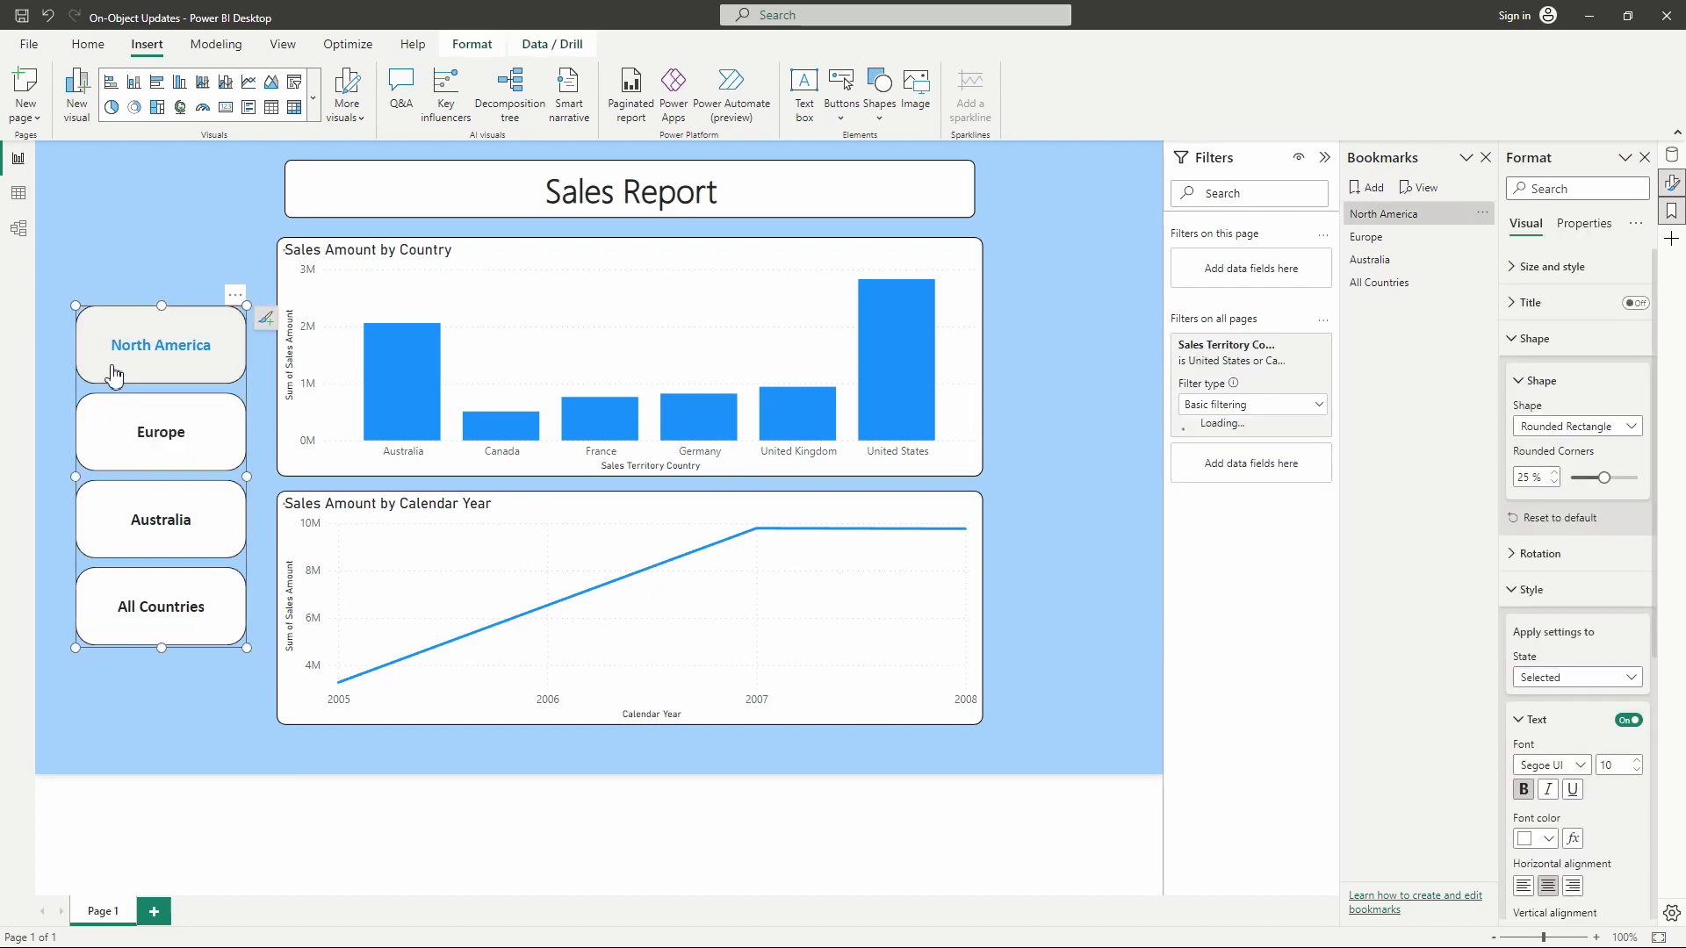
pyautogui.keyDown('ctrl'); pyautogui.click(112, 451); pyautogui.keyUp('ctrl')
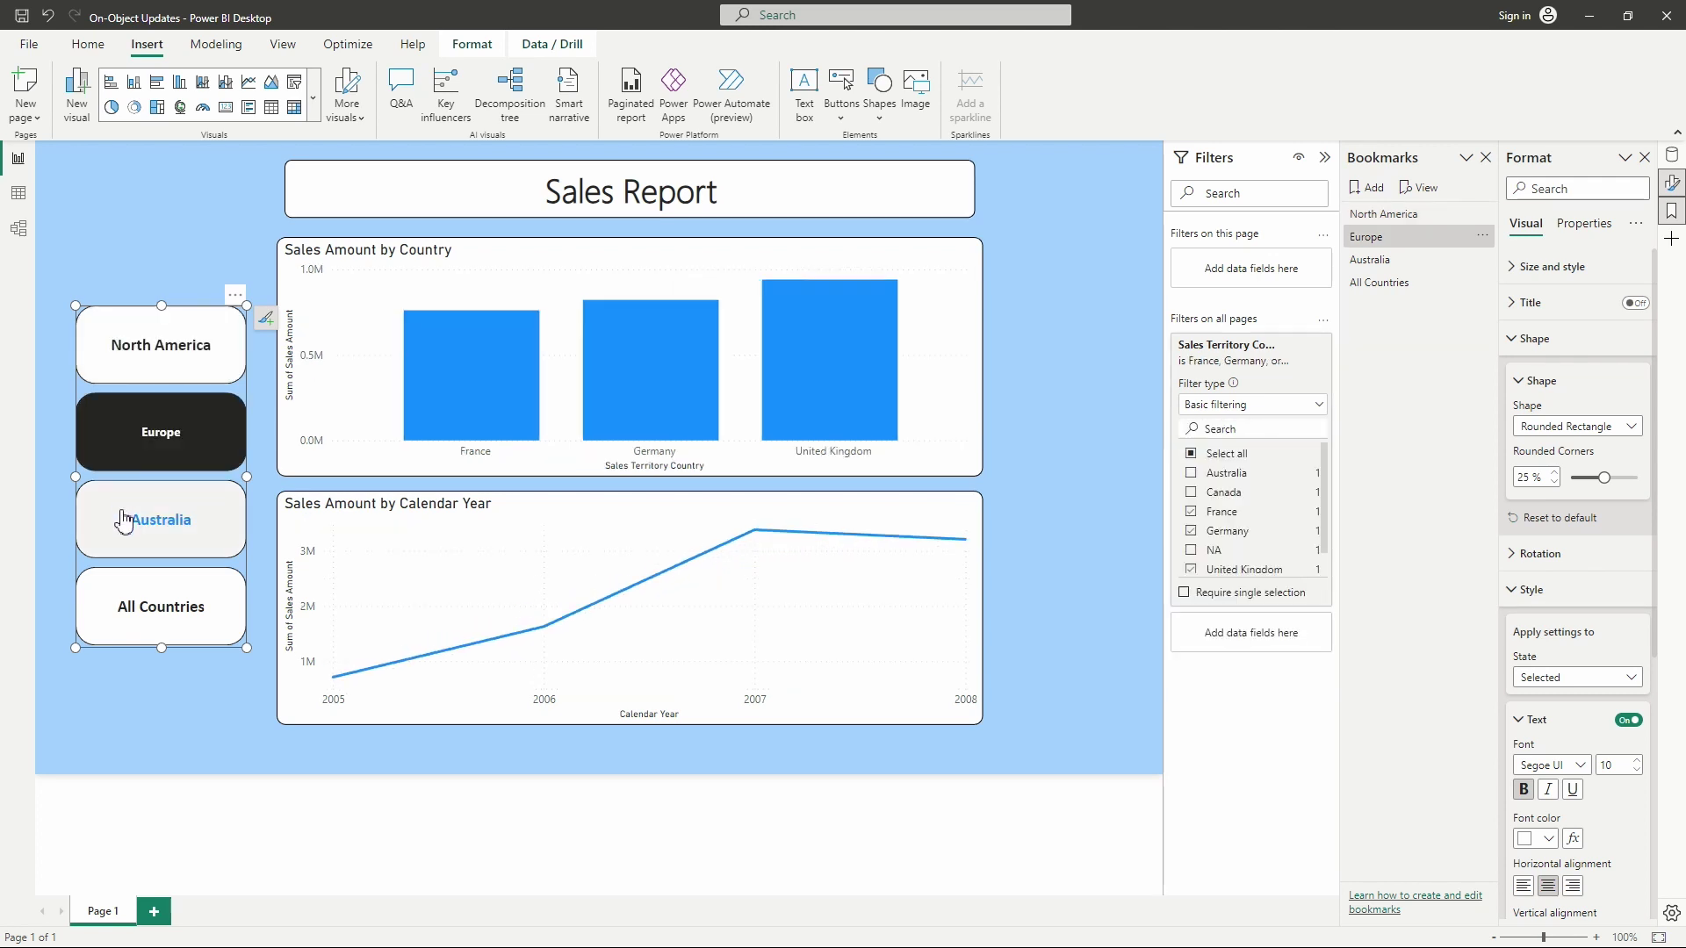
pyautogui.keyDown('ctrl'); pyautogui.click(124, 522); pyautogui.keyUp('ctrl')
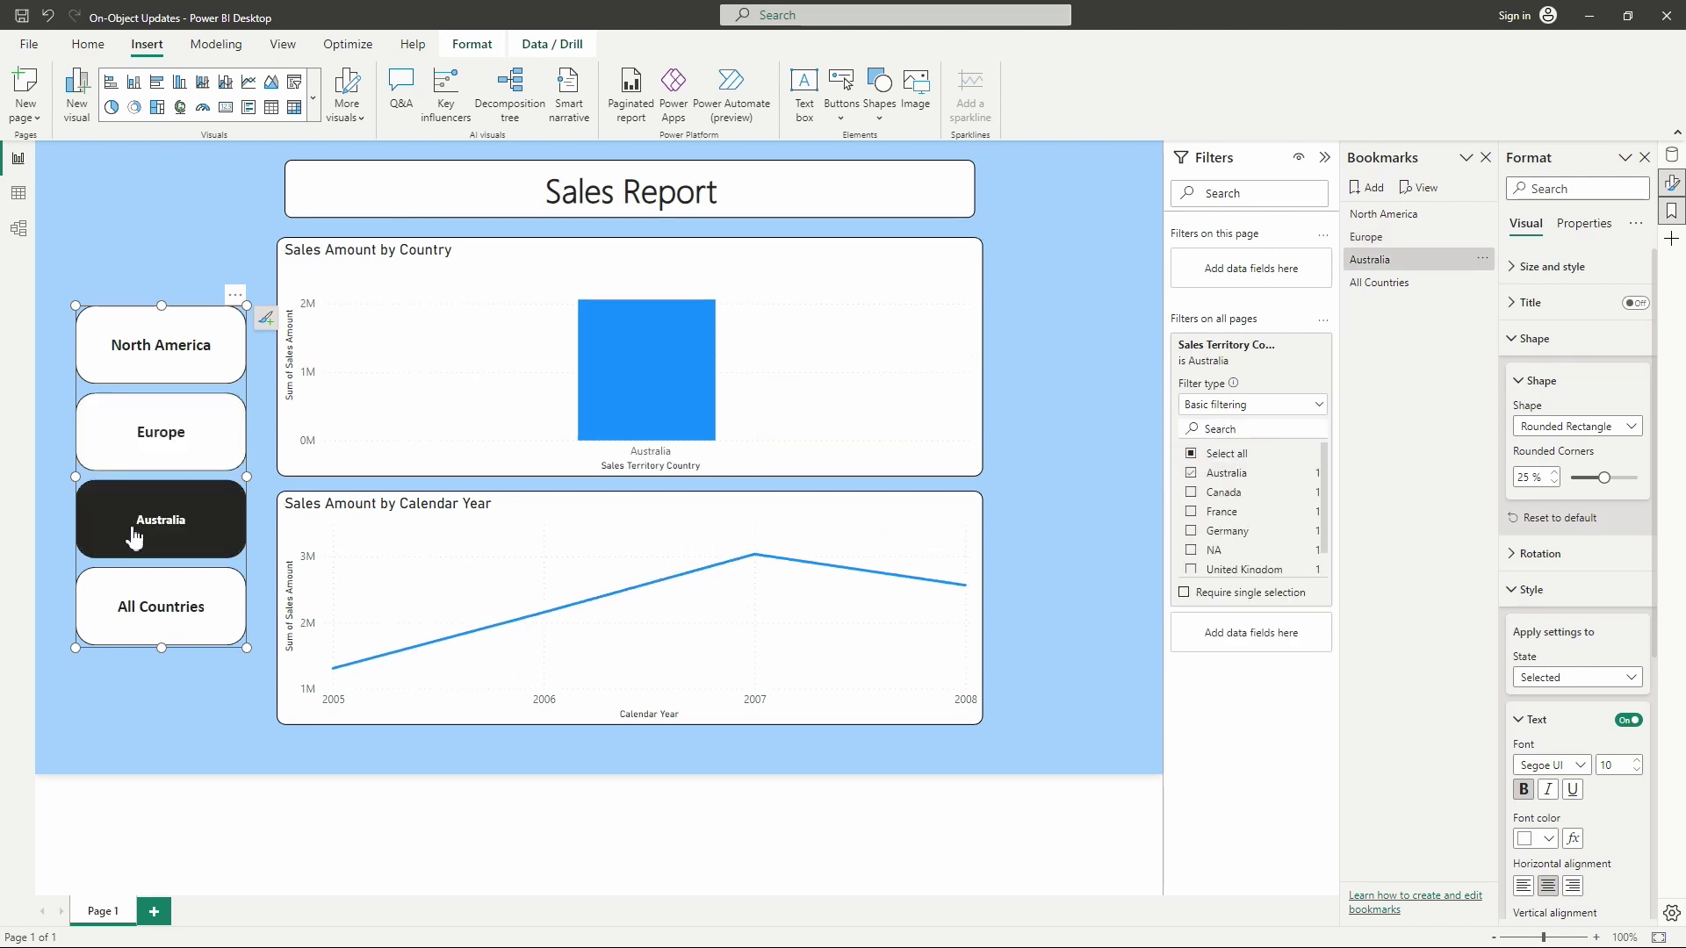
pyautogui.keyDown('ctrl'); pyautogui.click(158, 622); pyautogui.keyUp('ctrl')
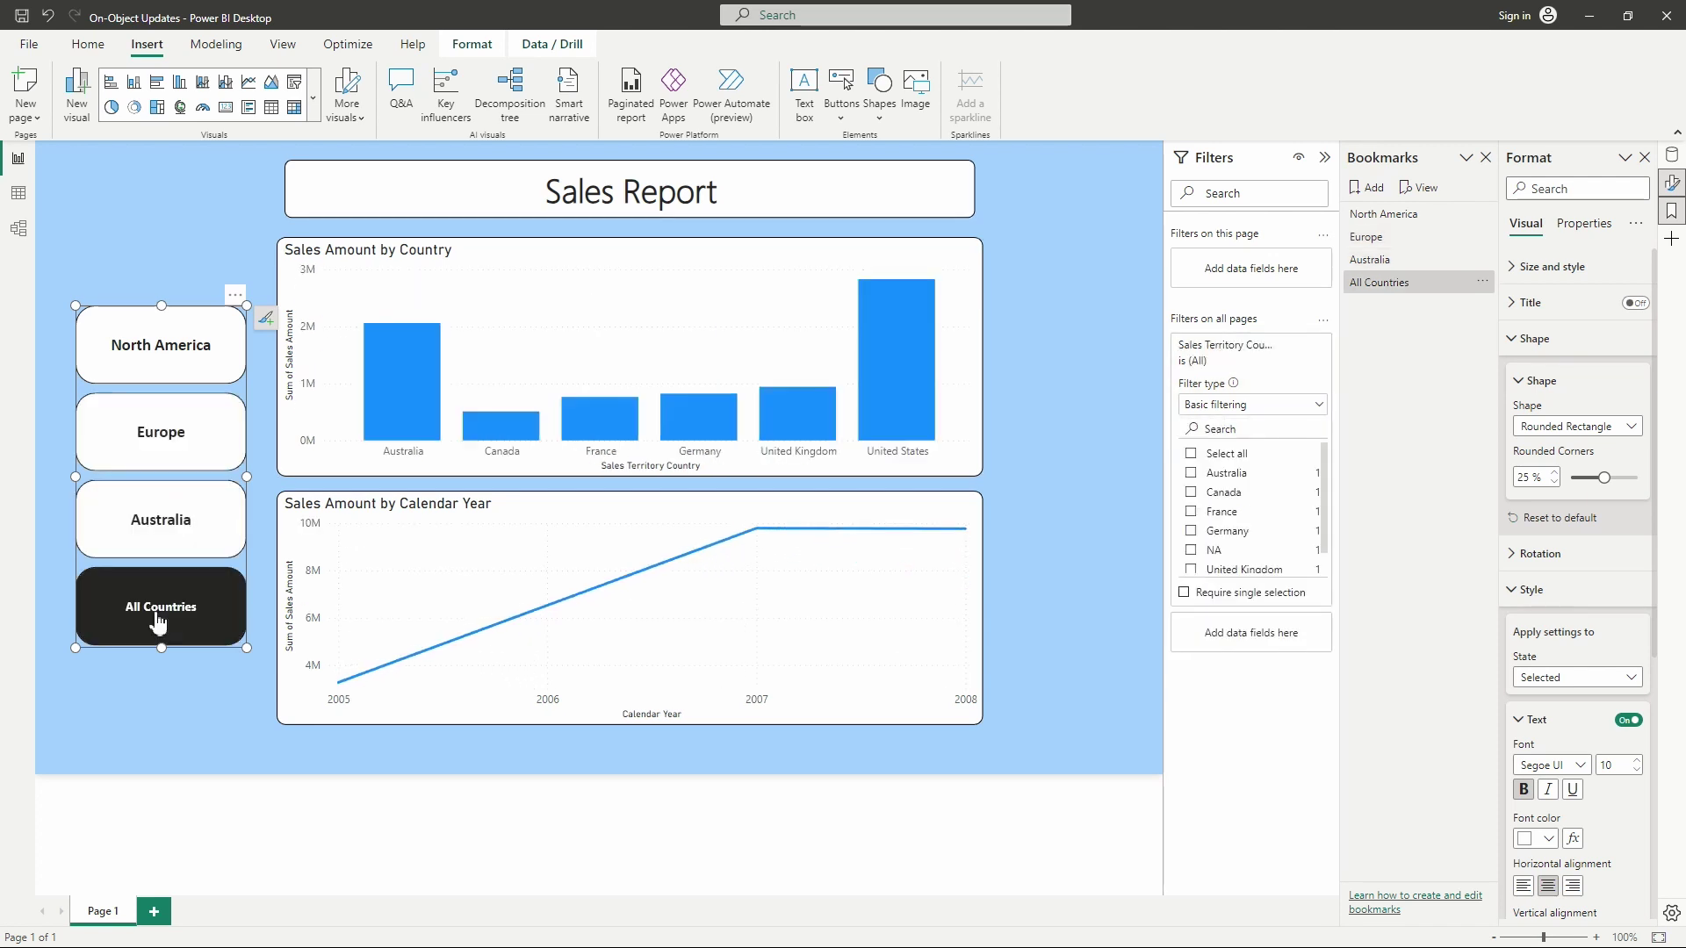